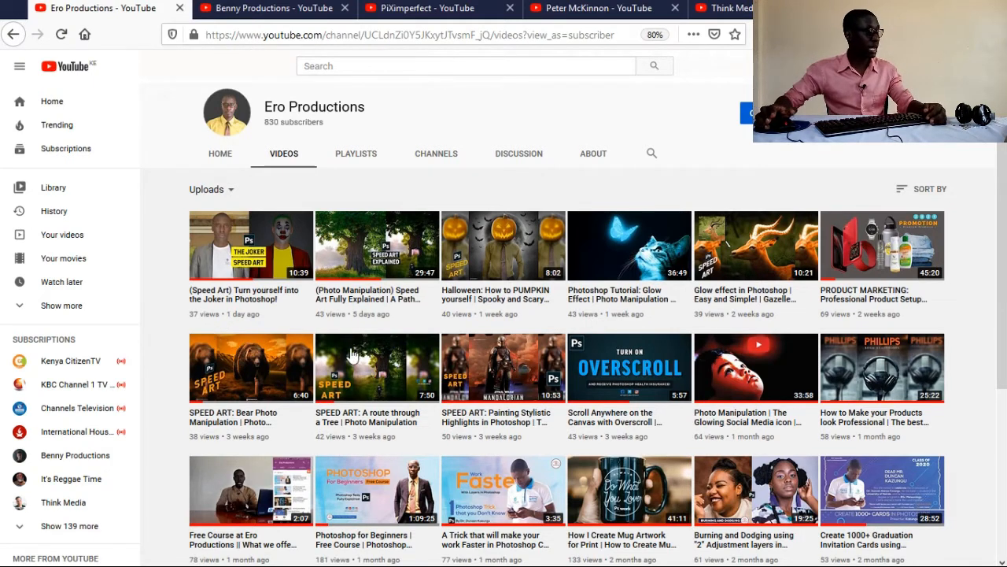
Step: Look through the video pages of the open YouTube channels, including Benny Productions, PiXimperfect and Peter McKinnon
{"action": "left_click_drag", "start_coordinate": [1003, 284], "coordinate": [998, 253]}
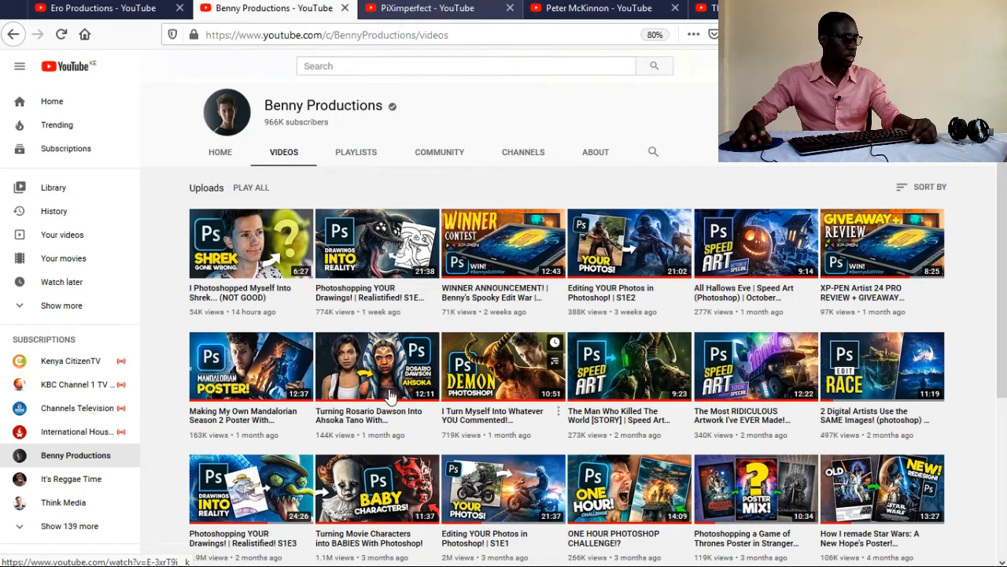
{"action": "key", "text": "ctrl+Tab"}
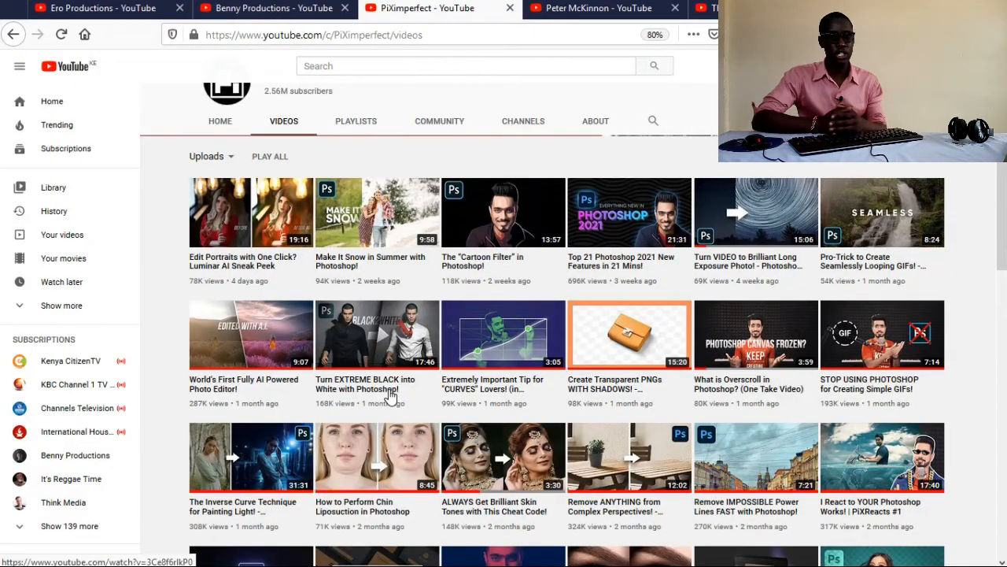
{"action": "mouse_move", "coordinate": [390, 395]}
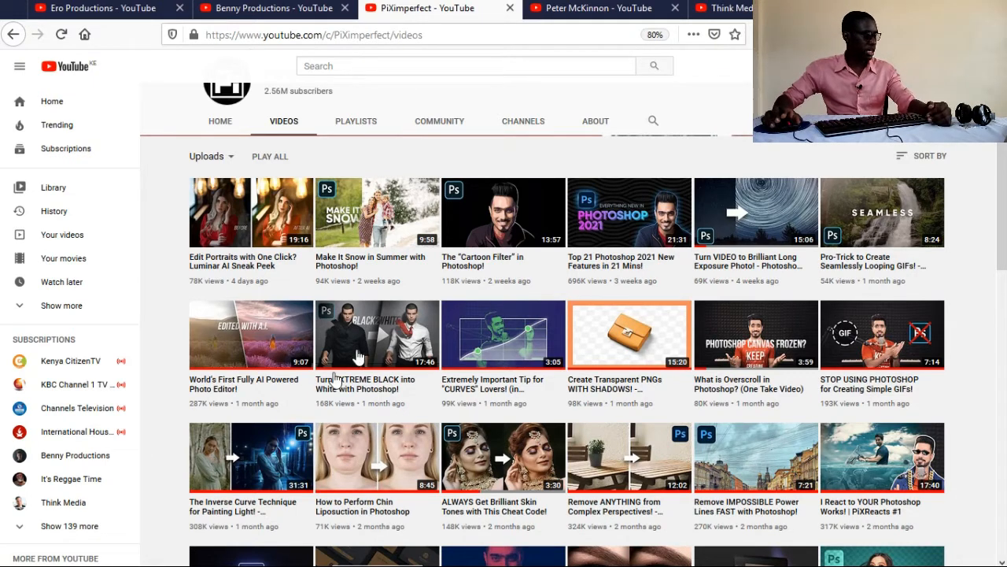
{"action": "mouse_move", "coordinate": [383, 358]}
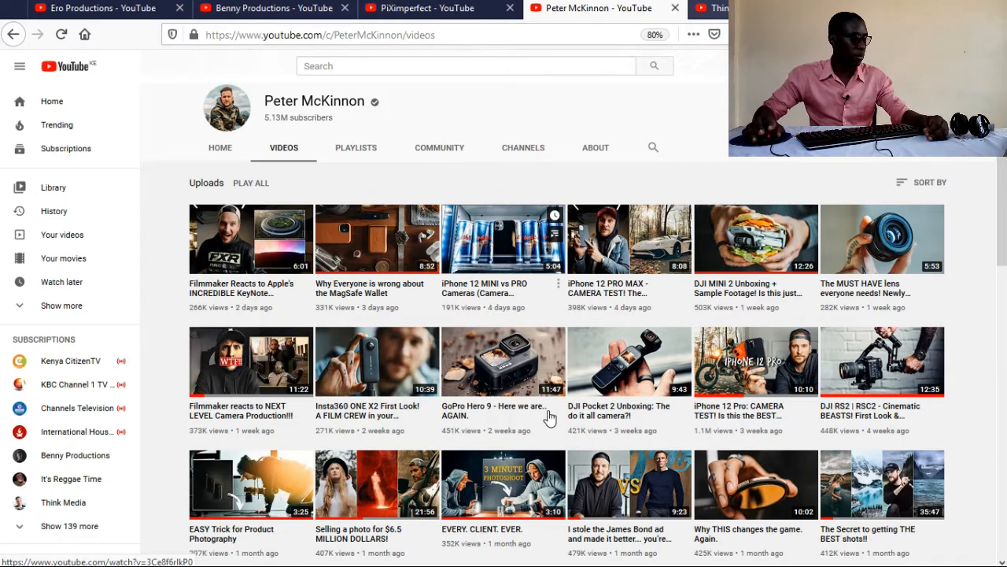
{"action": "key", "text": "ctrl+Tab"}
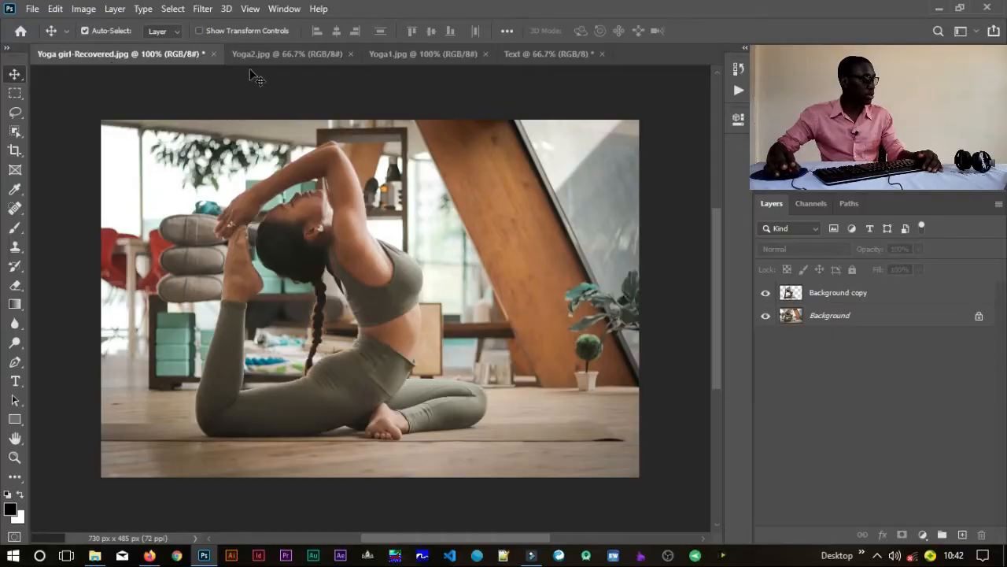
Step: In Photoshop, compare the open photos Yoga2.jpg and Yoga1.jpg, and return to the Yoga girl-Recovered.jpg document
{"action": "left_click", "coordinate": [269, 52]}
{"action": "left_click", "coordinate": [270, 50]}
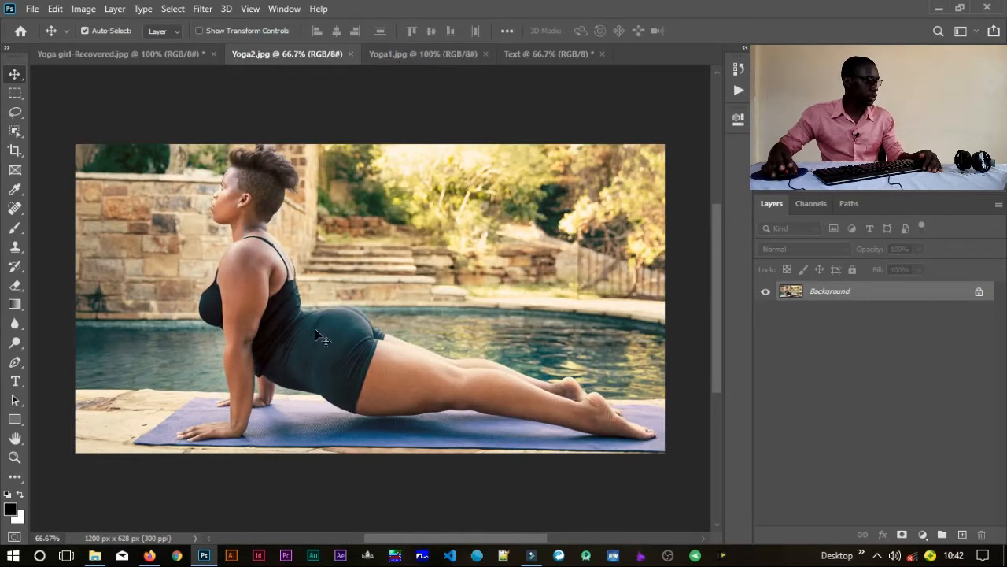
{"action": "left_click", "coordinate": [399, 53]}
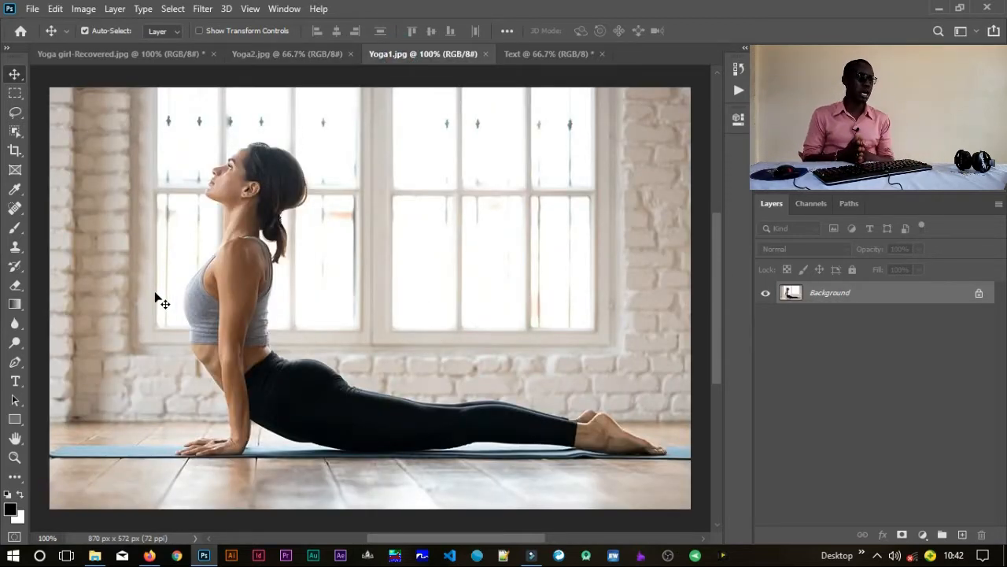
{"action": "left_click", "coordinate": [65, 54]}
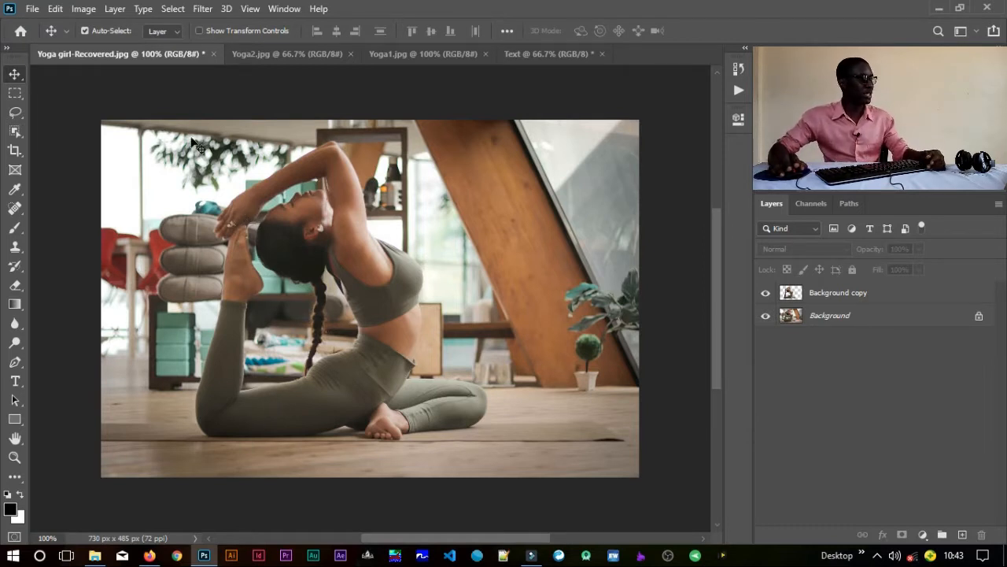
{"action": "left_click", "coordinate": [260, 54]}
{"action": "left_click", "coordinate": [421, 55]}
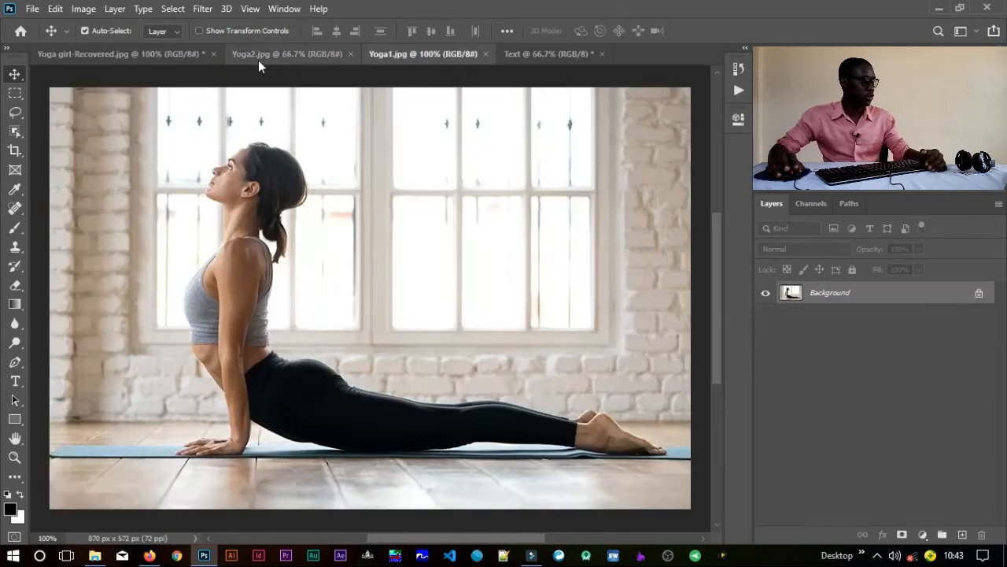
{"action": "left_click", "coordinate": [152, 57]}
{"action": "key", "text": "ctrl+j"}
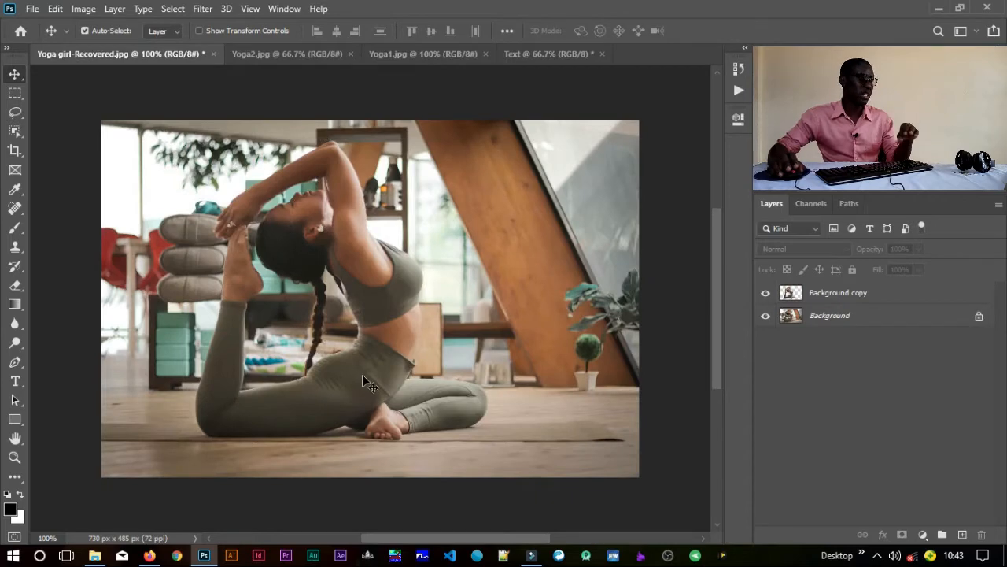
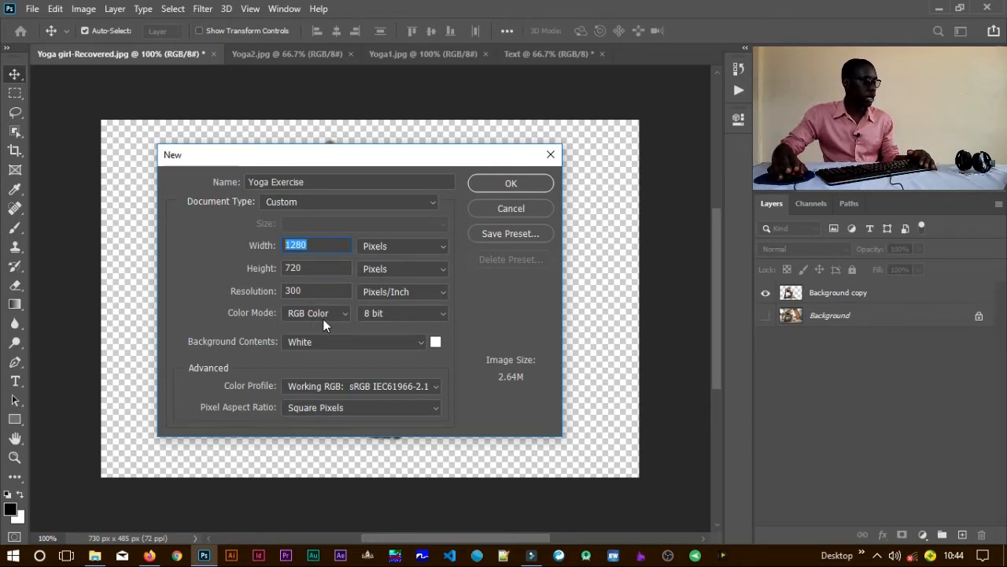
Step: Create the new Yoga Exercise document at 1280 × 720 pixels, 300 pixels/inch, with a white background
{"action": "left_click", "coordinate": [483, 188]}
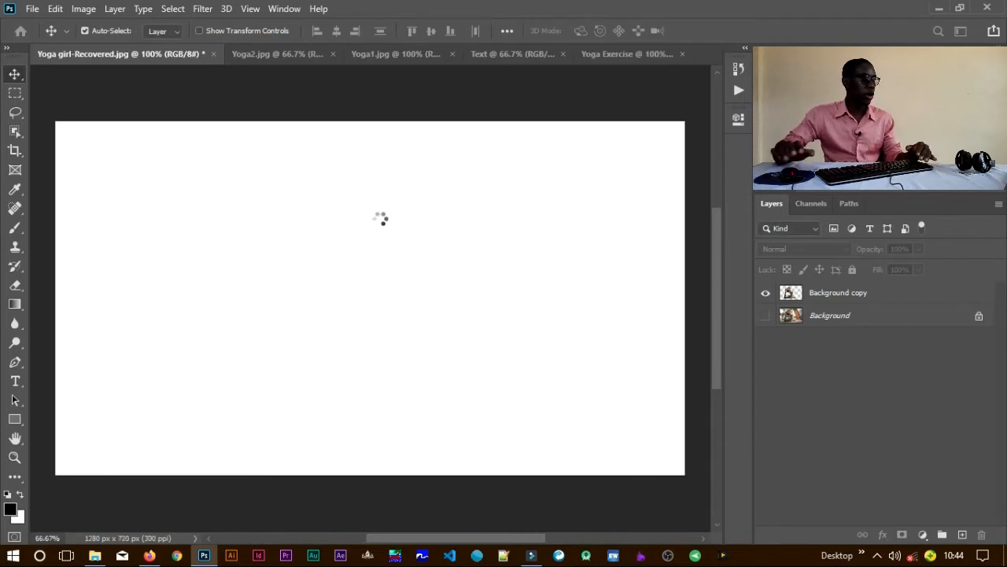
Step: Turn on the transform controls and copy the cut-out woman from Yoga girl-Recovered.jpg into the Yoga Exercise document
{"action": "left_click", "coordinate": [110, 63]}
{"action": "key", "text": "ctrl+j"}
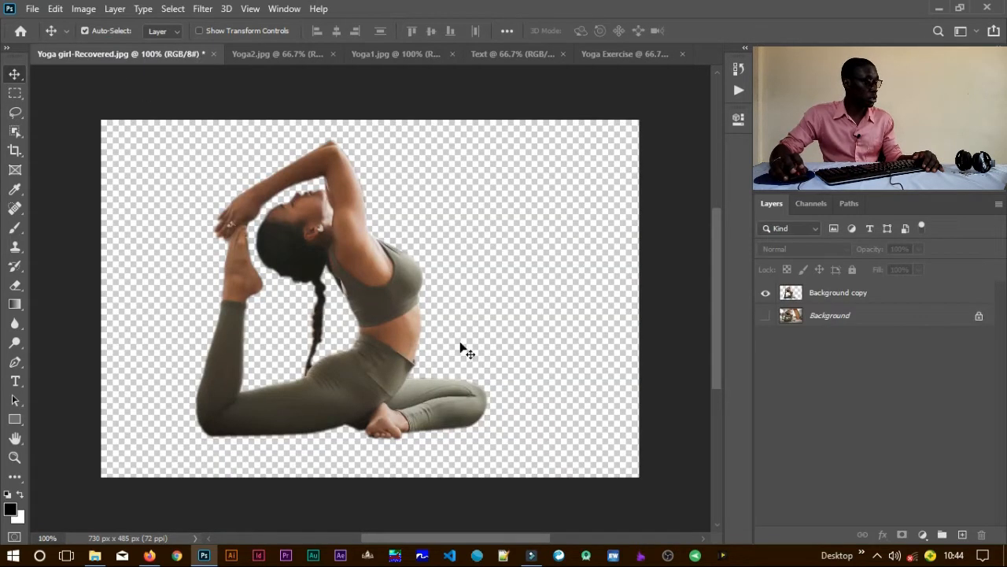
{"action": "left_click", "coordinate": [384, 279]}
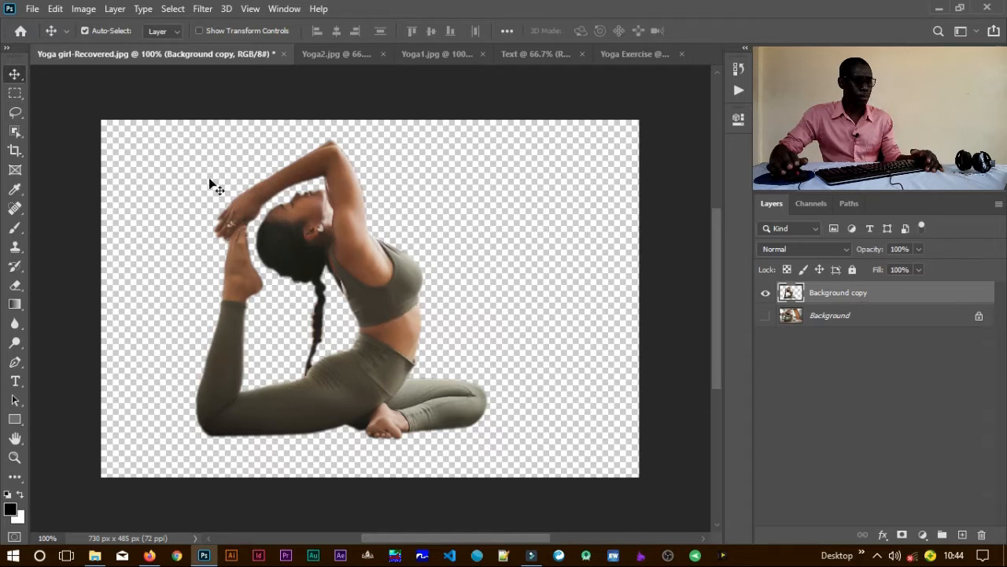
{"action": "left_click", "coordinate": [211, 36]}
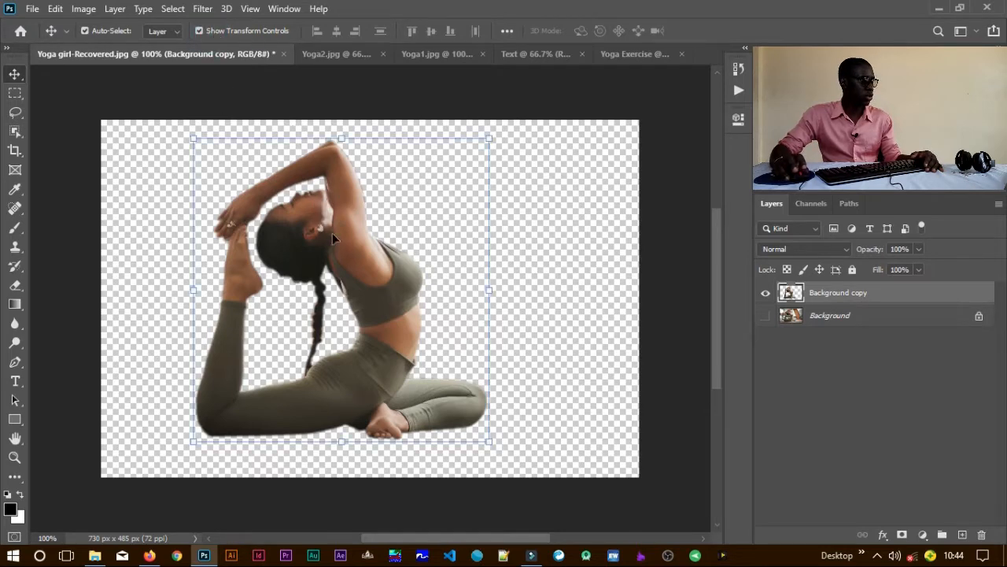
{"action": "left_click", "coordinate": [54, 10]}
{"action": "left_click", "coordinate": [92, 107]}
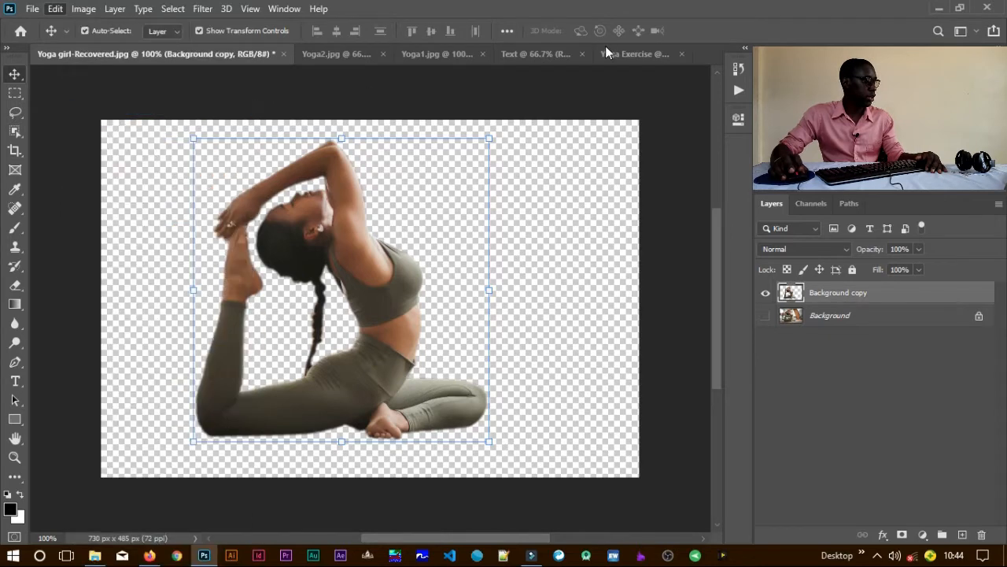
{"action": "left_click", "coordinate": [627, 53]}
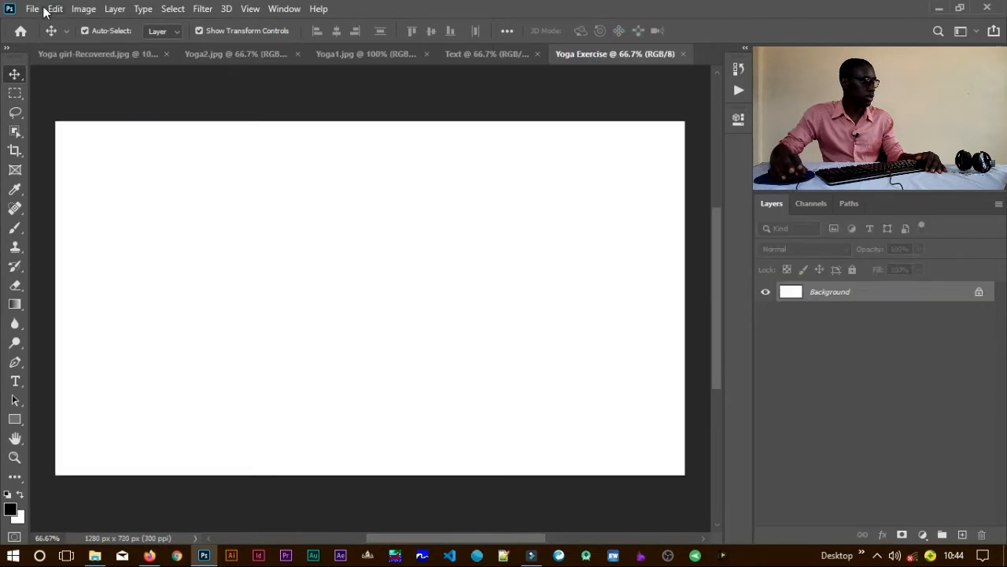
{"action": "left_click", "coordinate": [54, 10]}
{"action": "left_click", "coordinate": [112, 136]}
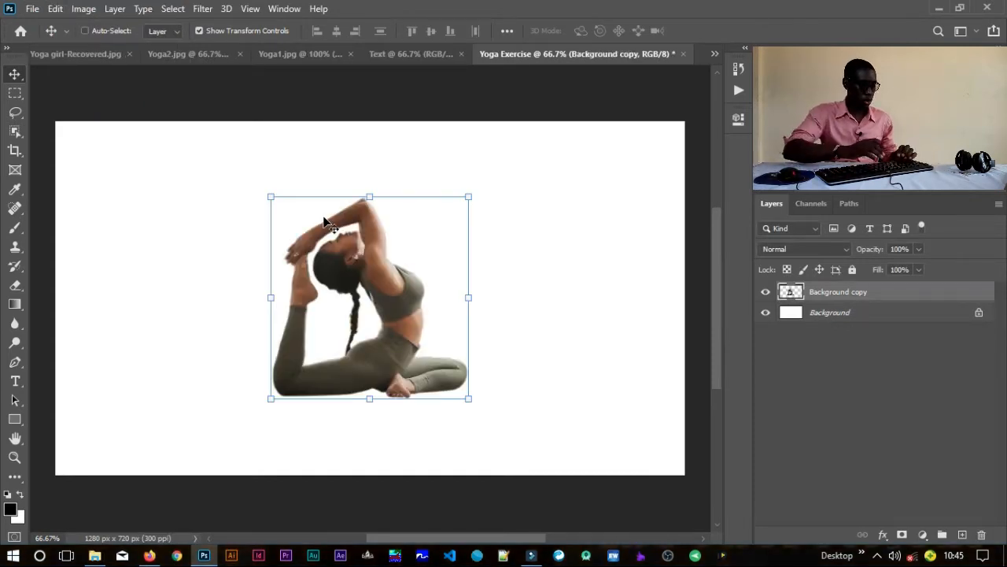
Step: Enlarge the pasted woman to about 156% × 158% and place her on the left half of the canvas
{"action": "key", "text": "ctrl+t"}
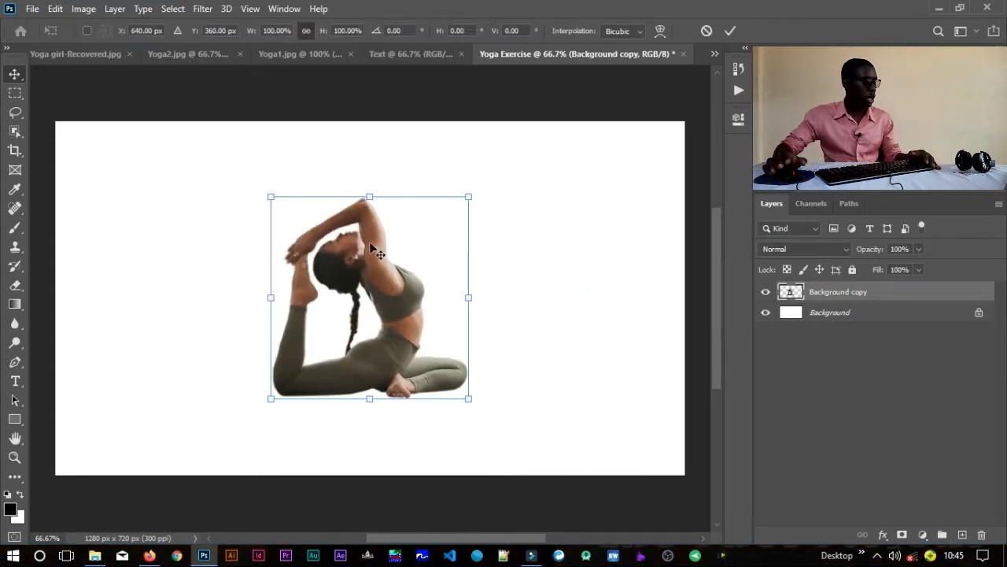
{"action": "left_click", "coordinate": [468, 197]}
{"action": "left_click_drag", "start_coordinate": [483, 176], "coordinate": [528, 128]}
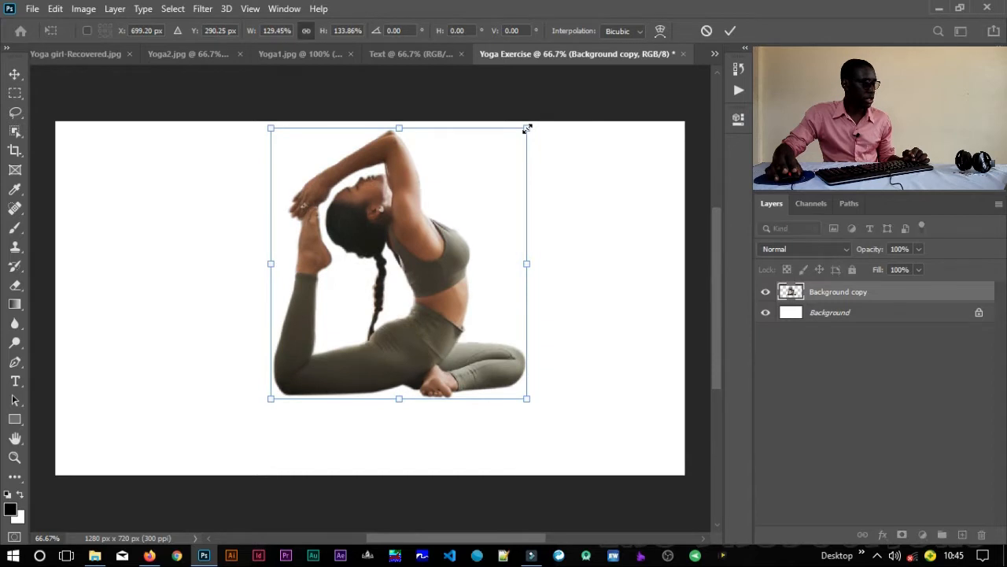
{"action": "left_click_drag", "start_coordinate": [278, 403], "coordinate": [219, 447]}
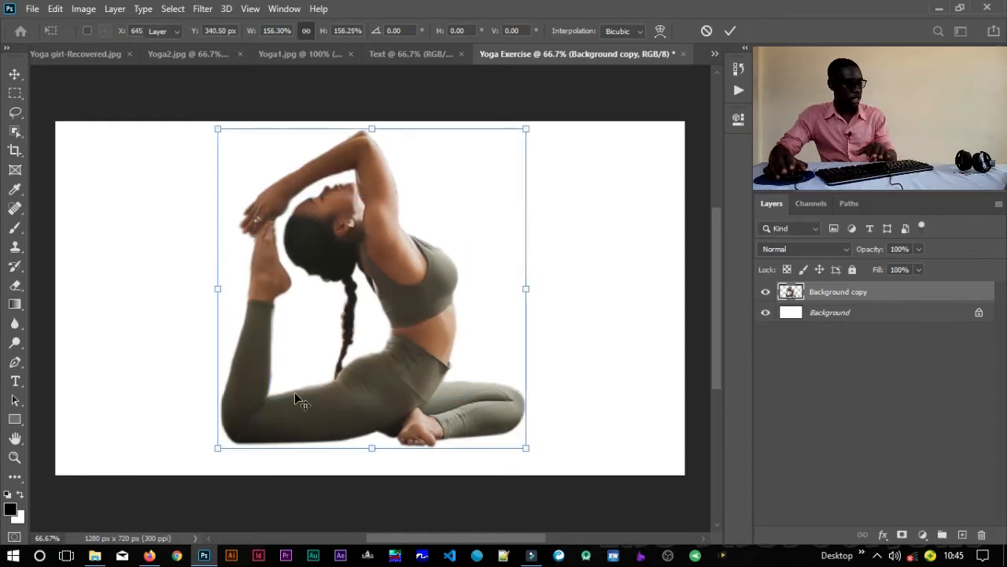
{"action": "key", "text": "Return"}
{"action": "left_click_drag", "start_coordinate": [390, 352], "coordinate": [248, 362]}
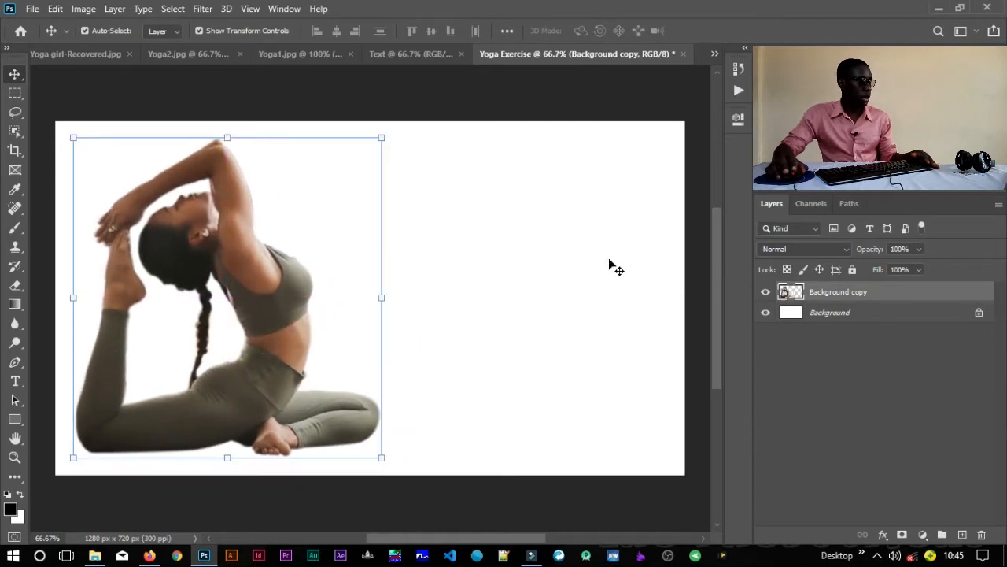
{"action": "left_click", "coordinate": [536, 103]}
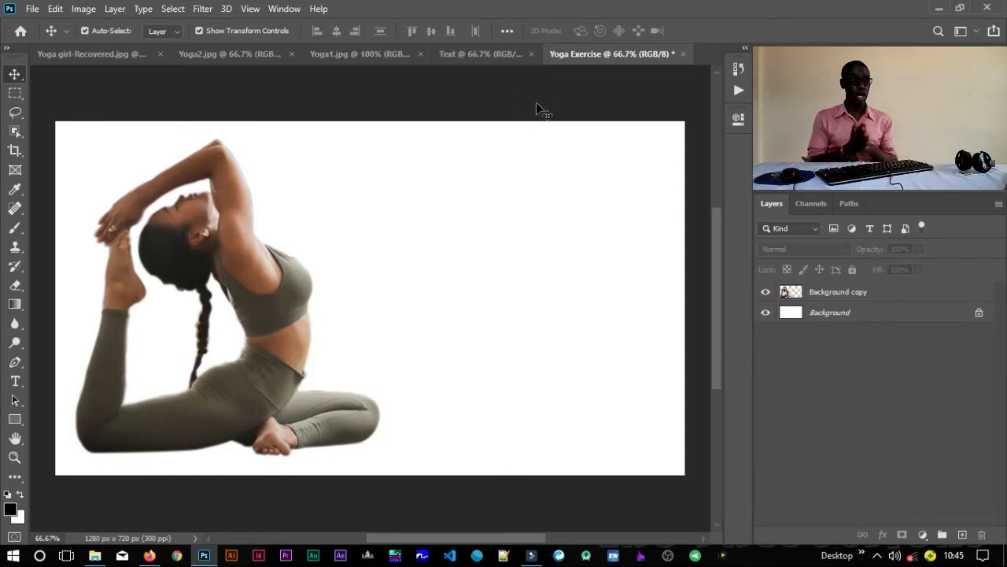
Step: Rename the Background copy layer as Yoga girl
{"action": "double_click", "coordinate": [828, 292]}
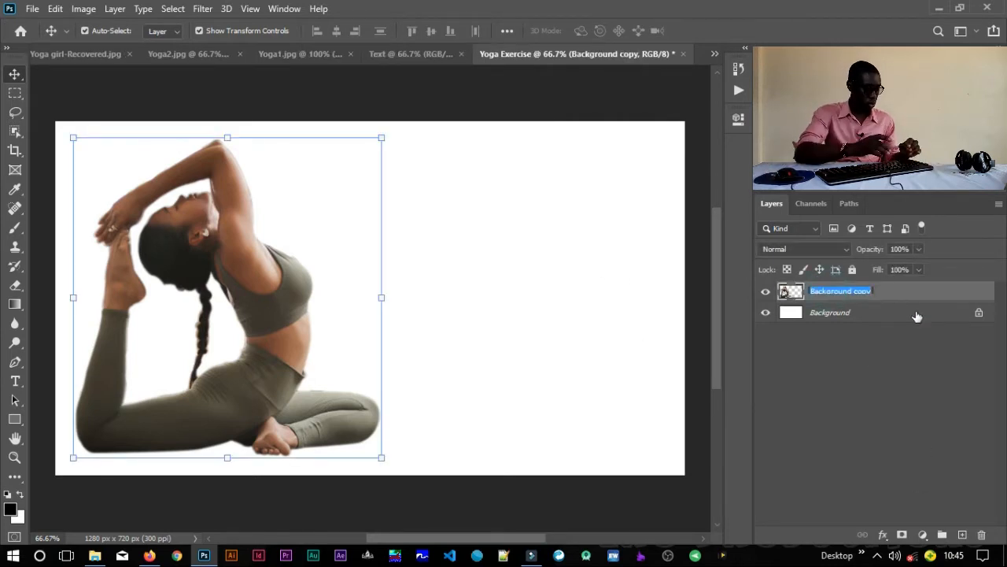
{"action": "type", "text": "Yoga g"}
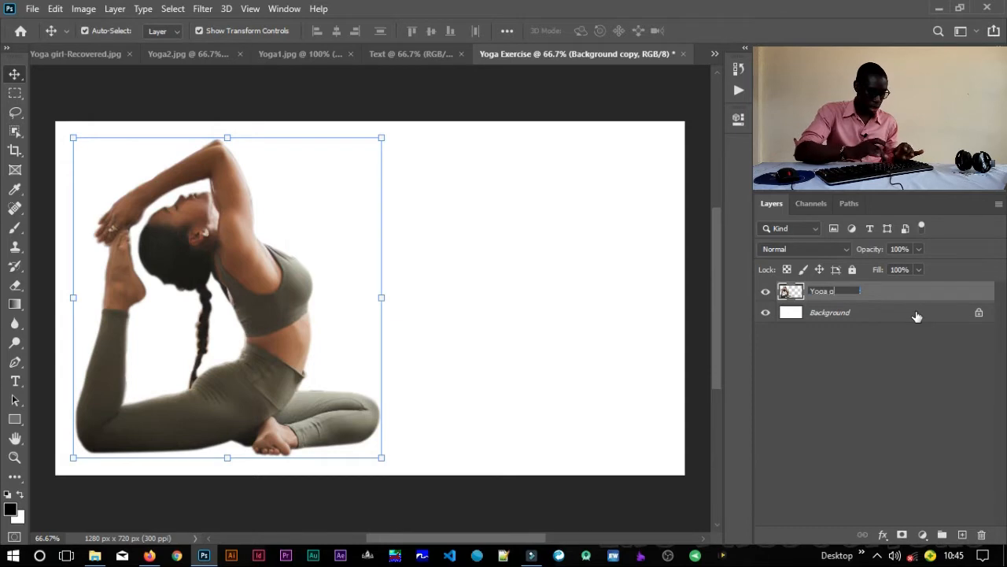
{"action": "type", "text": "irl"}
{"action": "key", "text": "Return"}
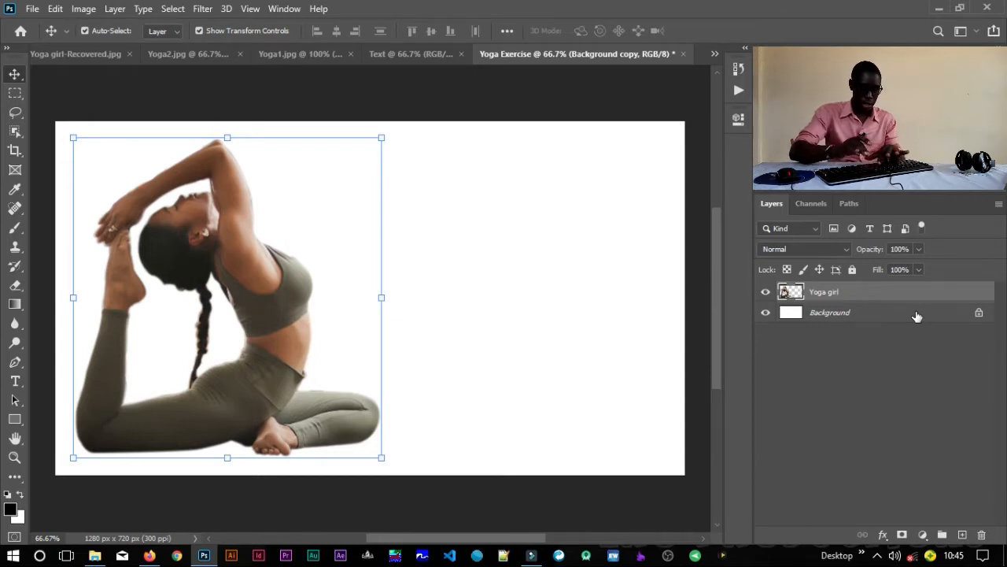
Step: Add a solid color fill layer above the Background, using the brown-grey 4e483c sampled from the woman's top
{"action": "left_click", "coordinate": [851, 316]}
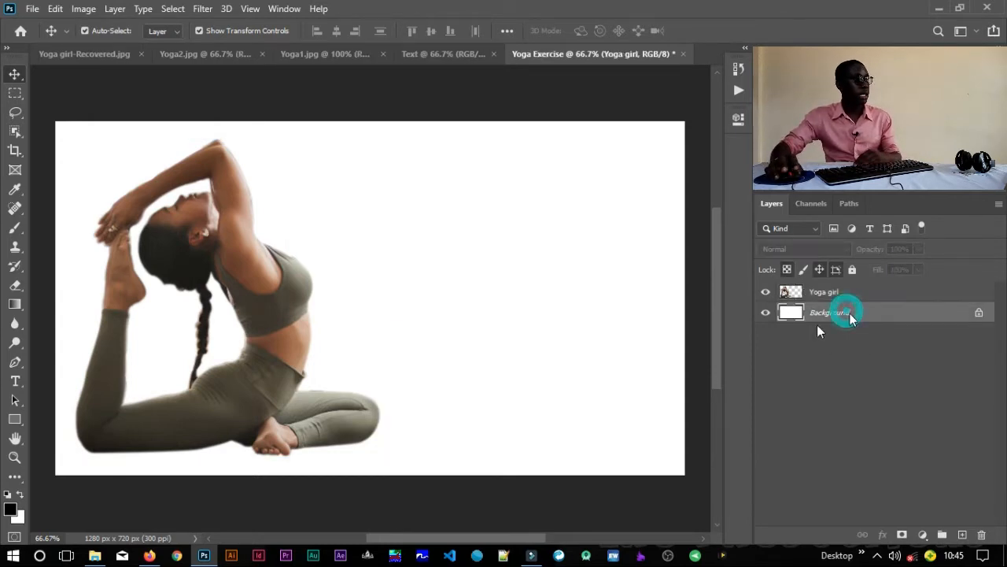
{"action": "left_click", "coordinate": [922, 535]}
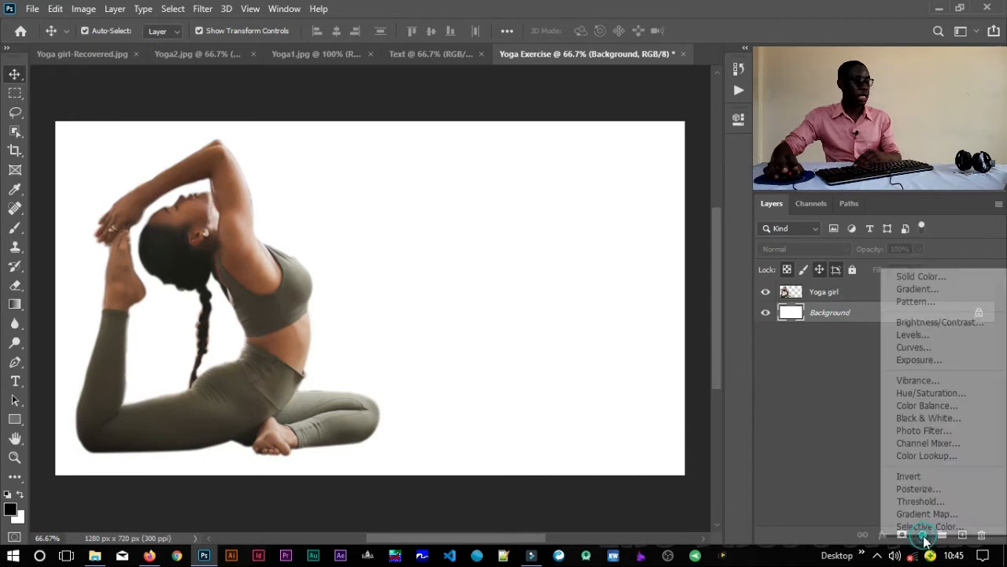
{"action": "left_click", "coordinate": [922, 277]}
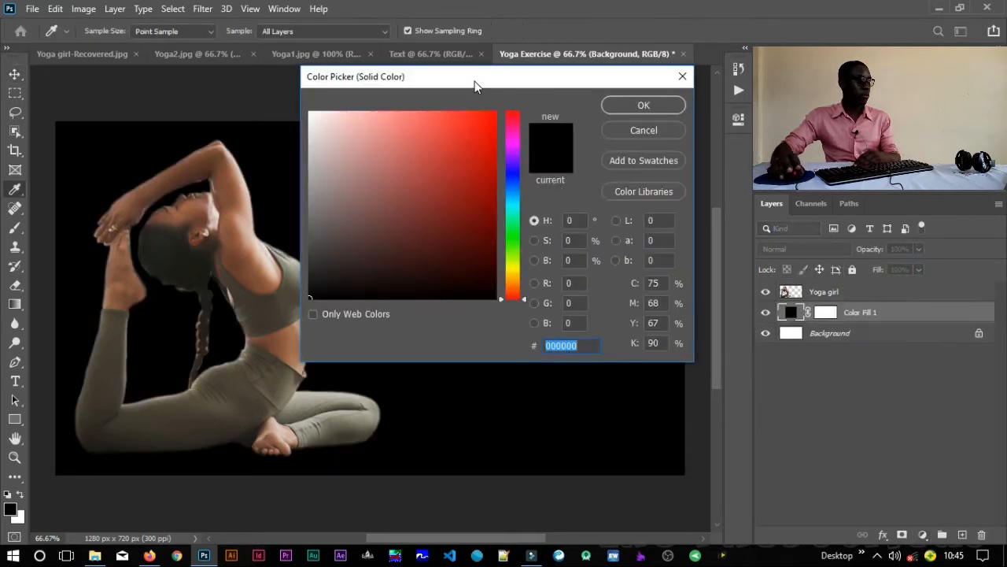
{"action": "left_click_drag", "start_coordinate": [475, 79], "coordinate": [751, 44]}
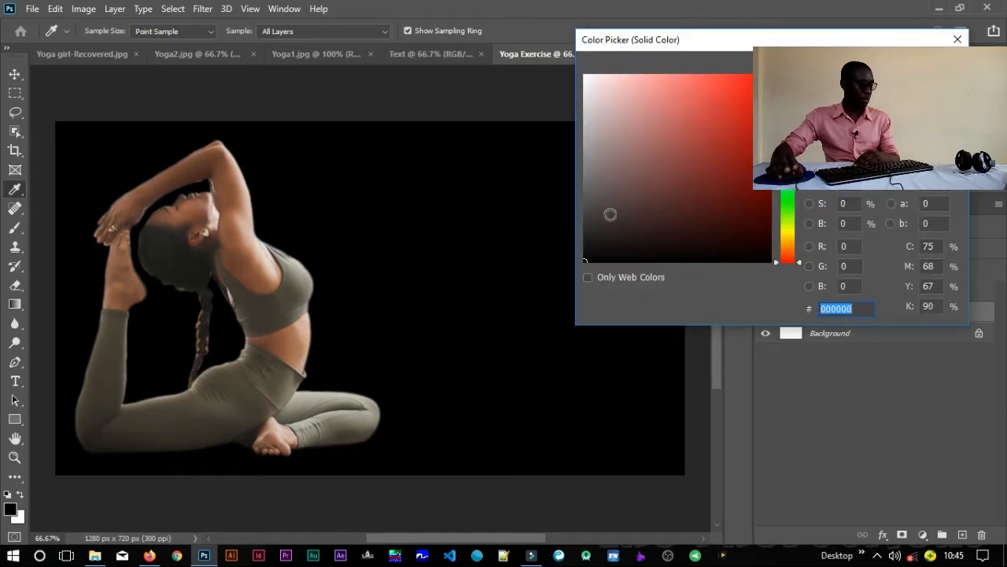
{"action": "left_click_drag", "start_coordinate": [718, 44], "coordinate": [602, 53]}
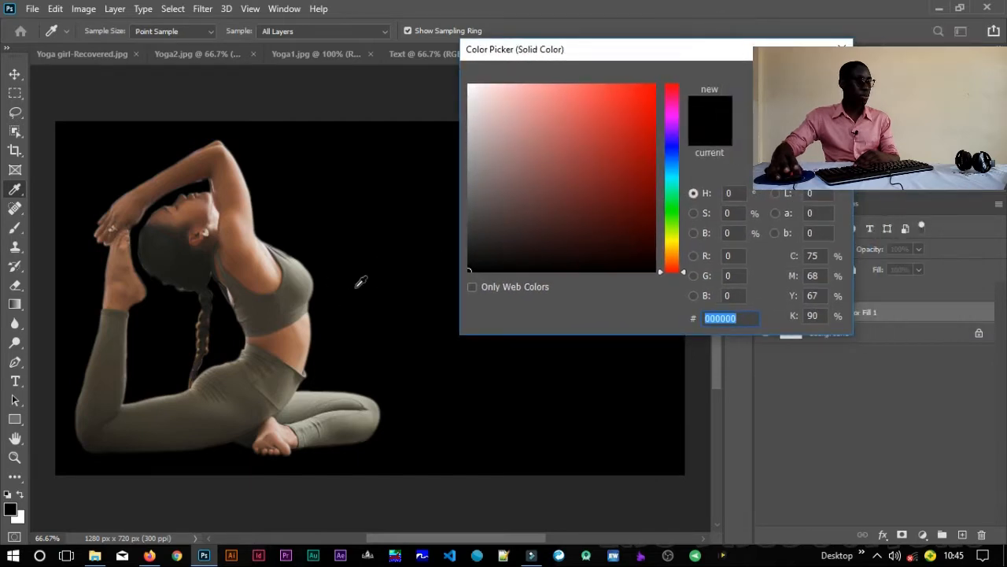
{"action": "mouse_move", "coordinate": [260, 310]}
{"action": "left_mouse_down"}
{"action": "mouse_move", "coordinate": [293, 285]}
{"action": "mouse_move", "coordinate": [276, 302]}
{"action": "left_mouse_up"}
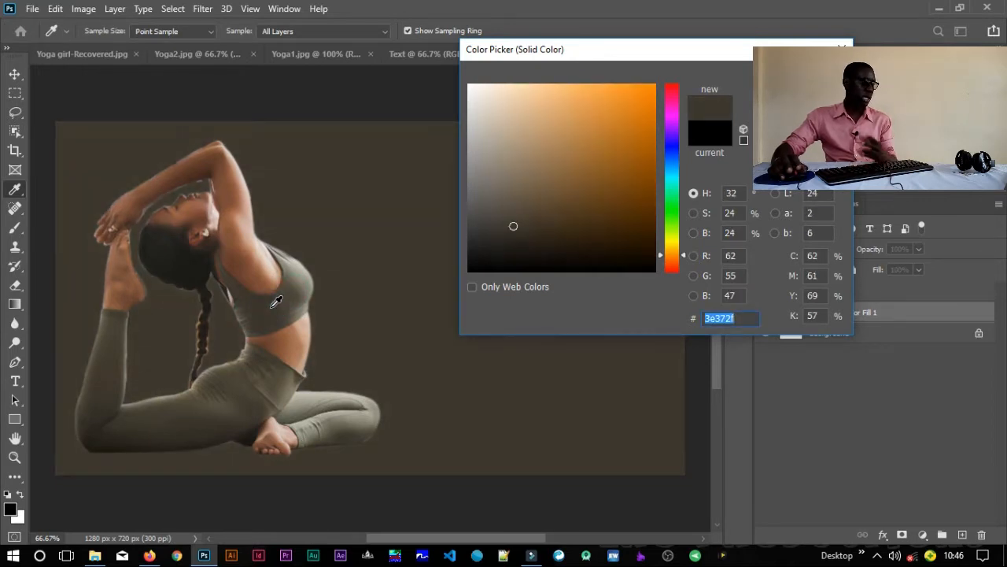
{"action": "left_click", "coordinate": [296, 283]}
{"action": "left_click", "coordinate": [292, 287]}
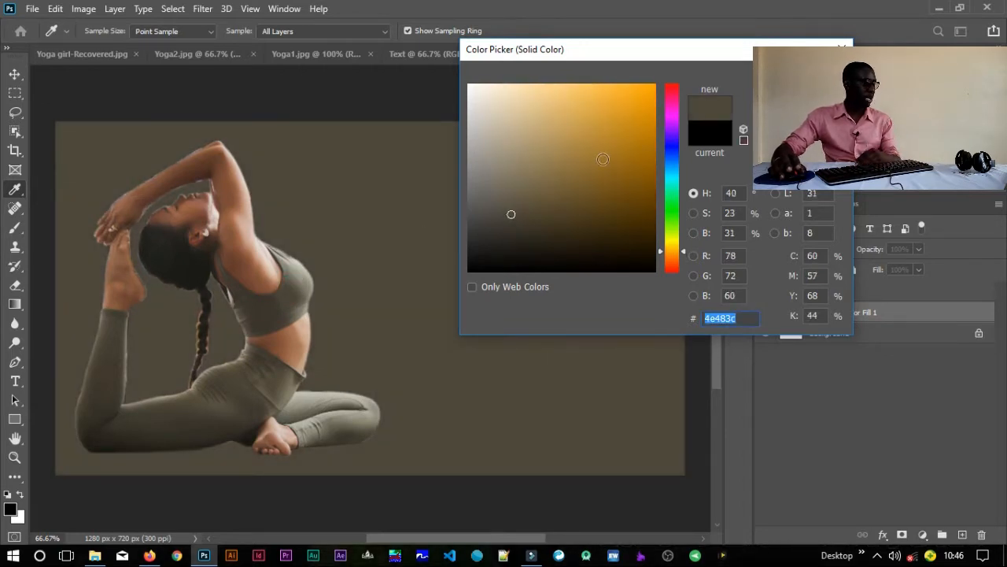
{"action": "key", "text": "Return"}
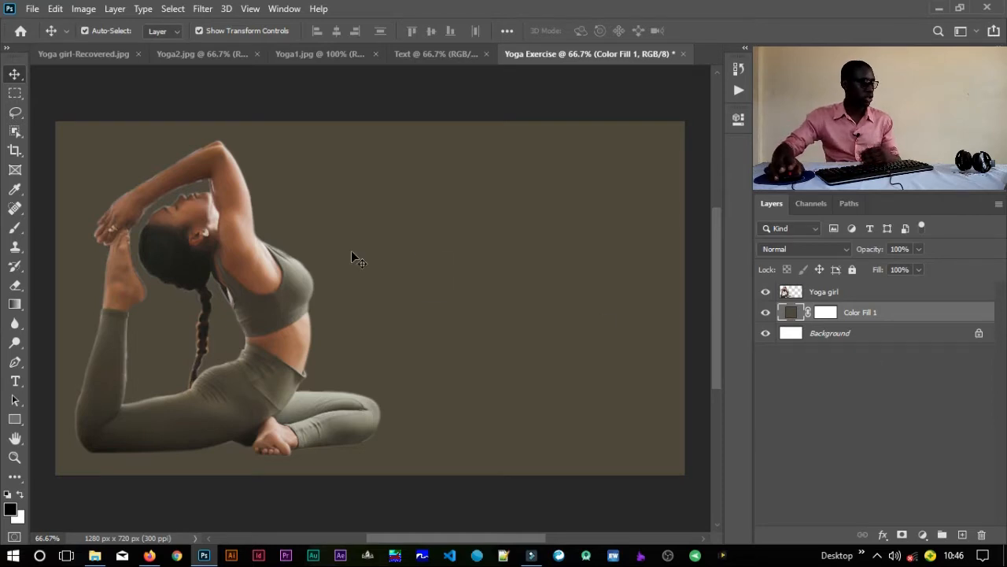
Step: Add a white (ffffff) Stroke layer style to the Yoga girl layer
{"action": "left_click", "coordinate": [819, 292]}
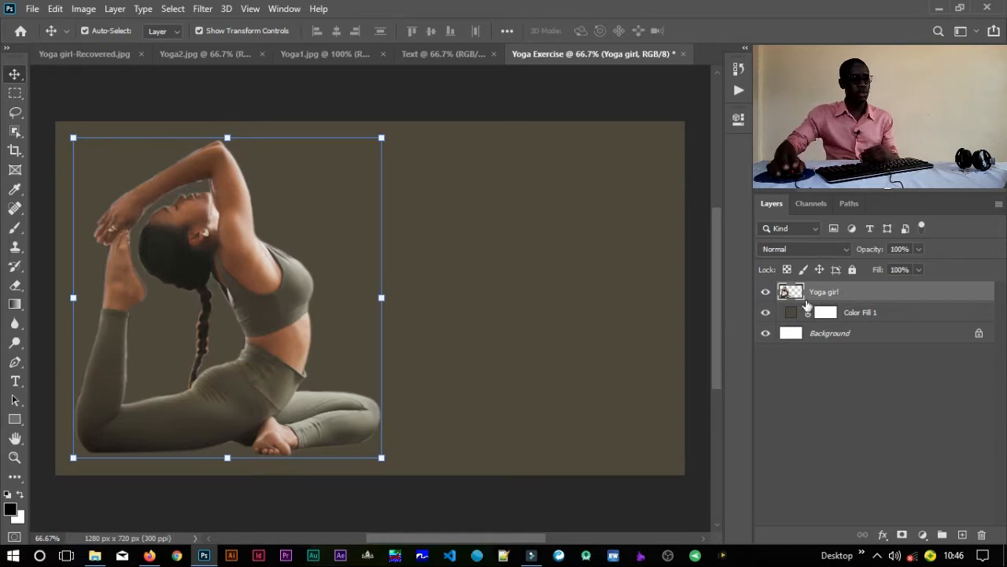
{"action": "double_click", "coordinate": [968, 295]}
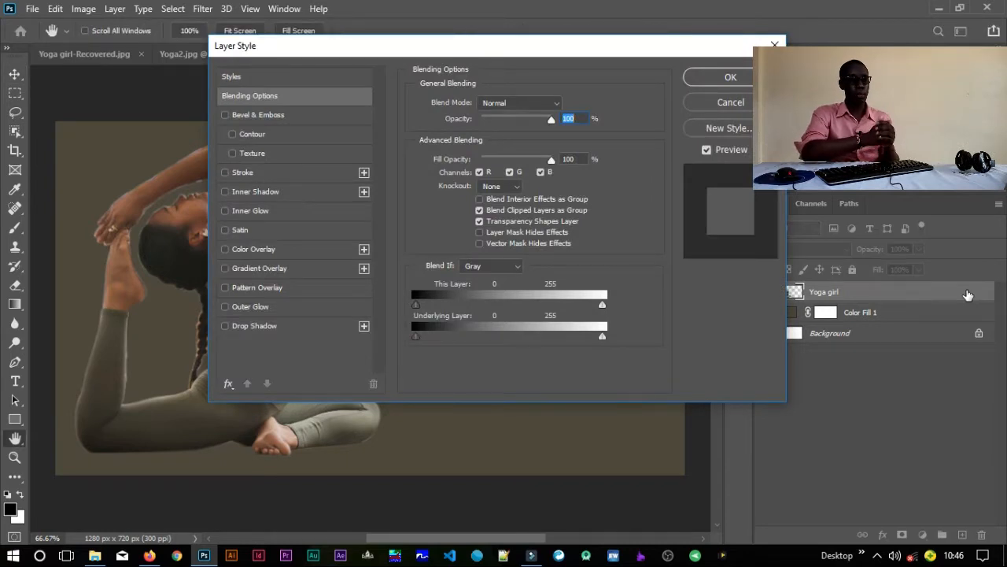
{"action": "left_click_drag", "start_coordinate": [621, 46], "coordinate": [808, 31]}
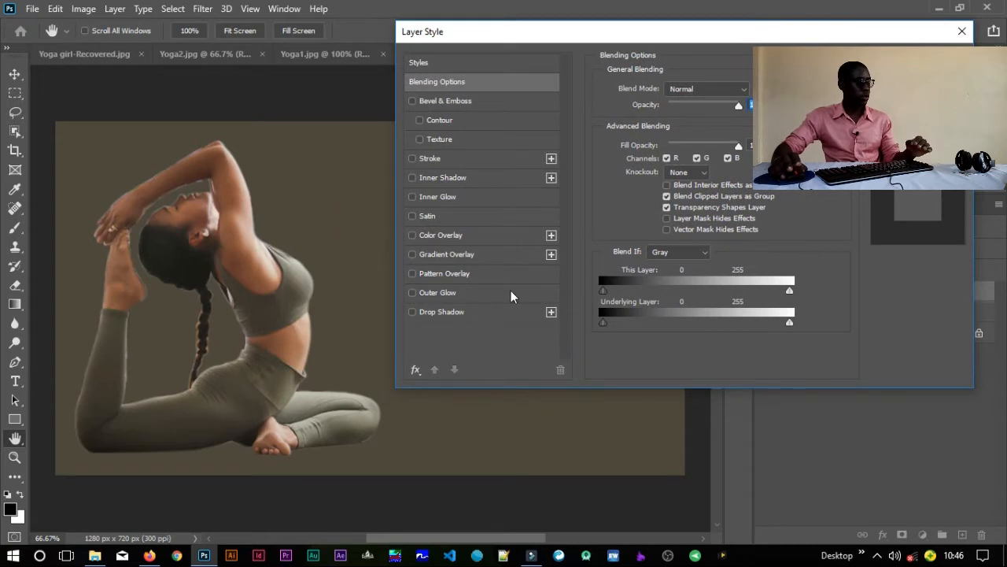
{"action": "left_click", "coordinate": [429, 161]}
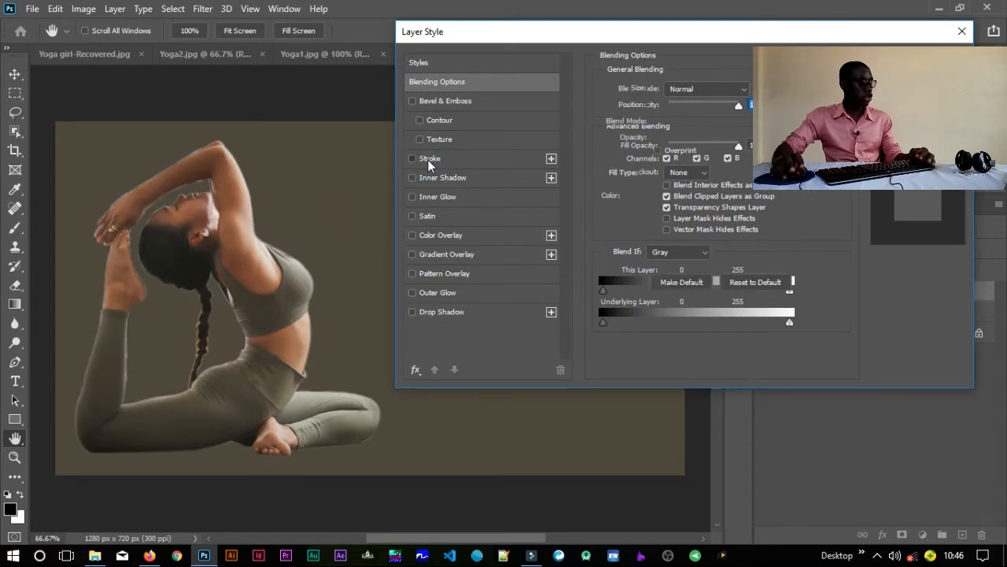
{"action": "left_click", "coordinate": [412, 159]}
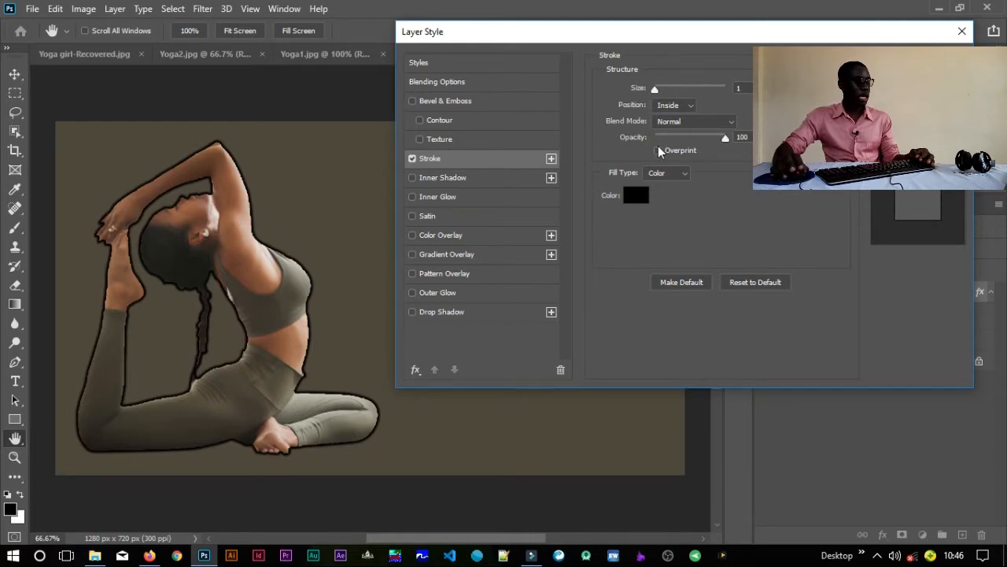
{"action": "left_click", "coordinate": [636, 195]}
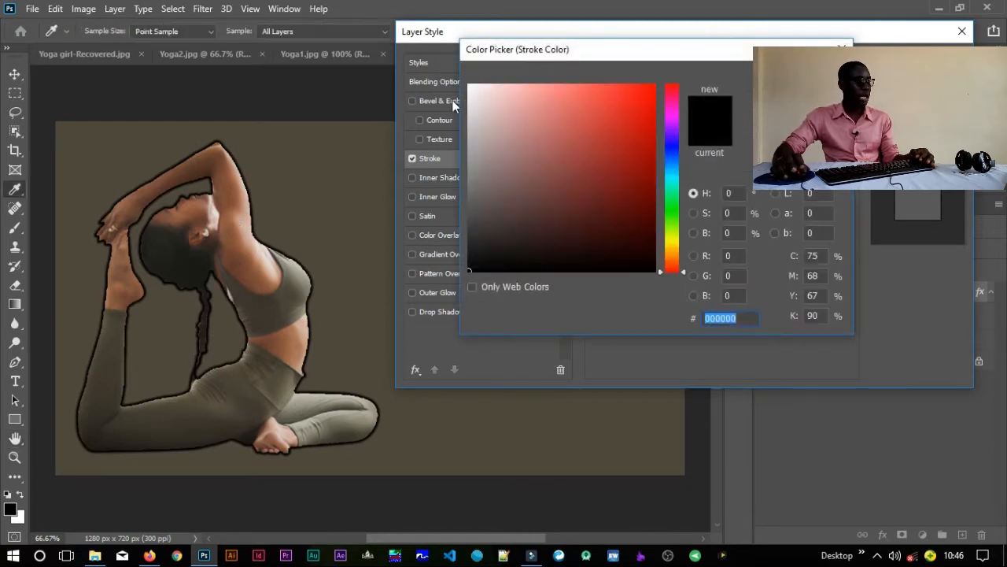
{"action": "left_click_drag", "start_coordinate": [470, 93], "coordinate": [469, 85]}
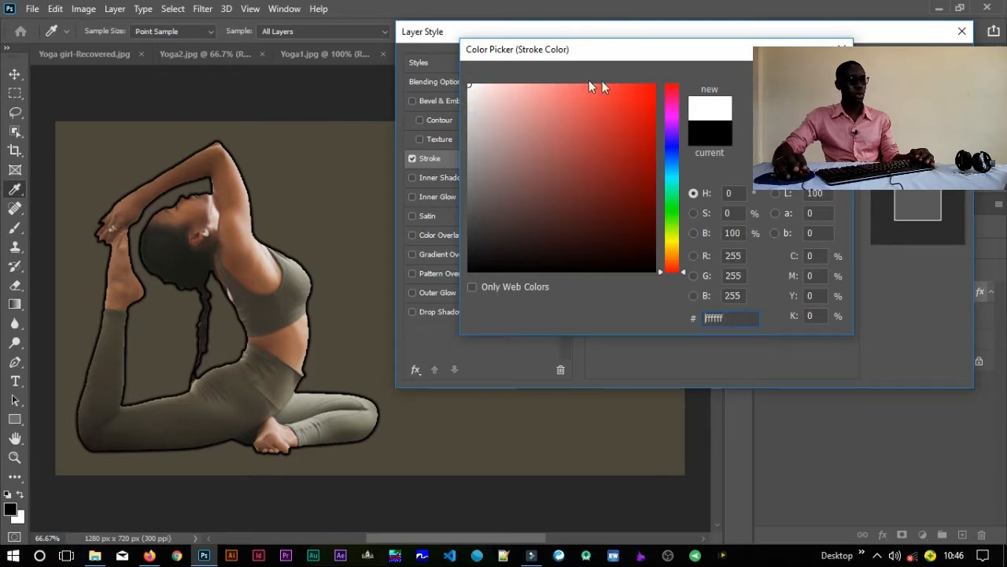
{"action": "key", "text": "Return"}
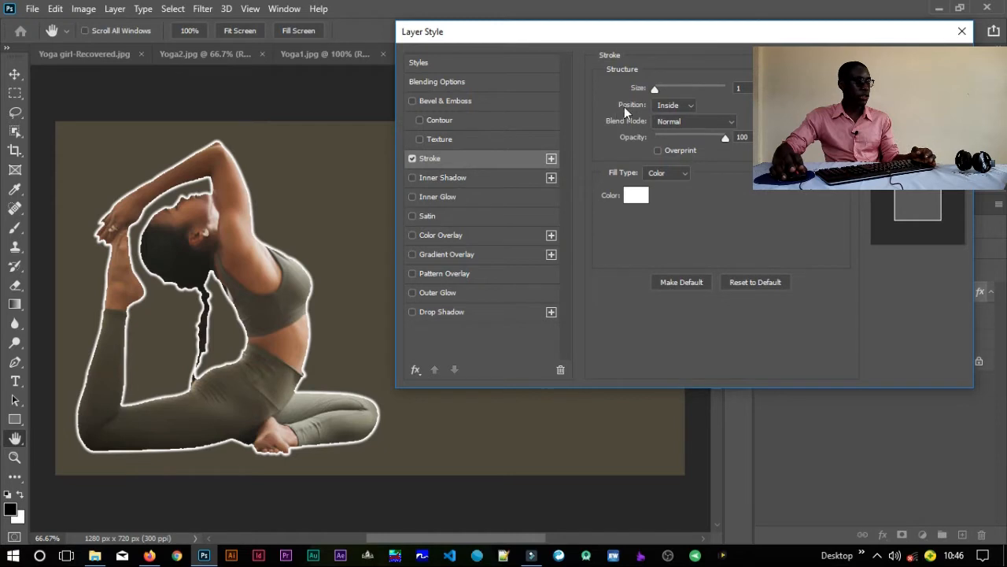
Step: Set the white stroke's position to Outside and its size to 4
{"action": "left_click", "coordinate": [690, 111]}
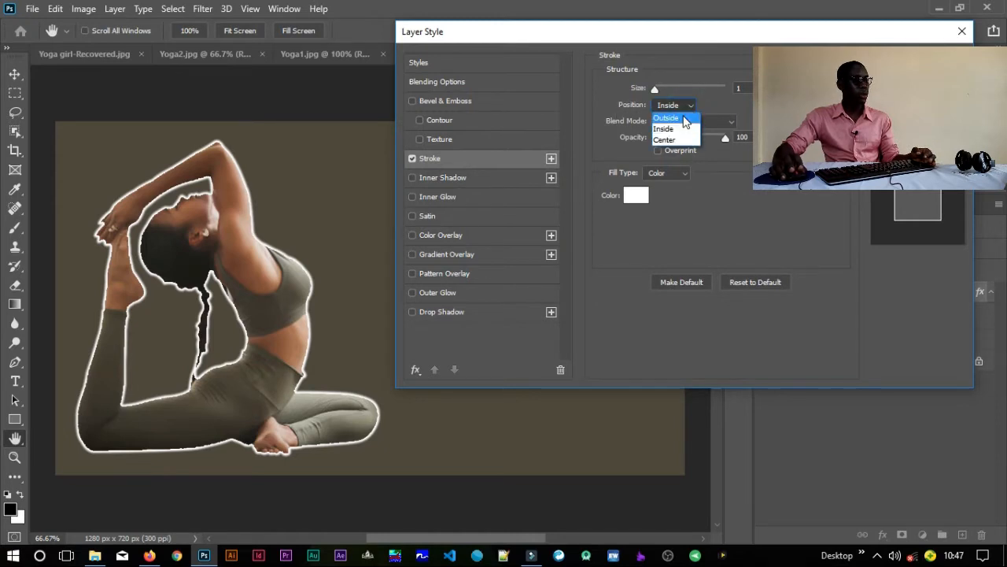
{"action": "left_click", "coordinate": [673, 116]}
{"action": "left_click", "coordinate": [677, 106]}
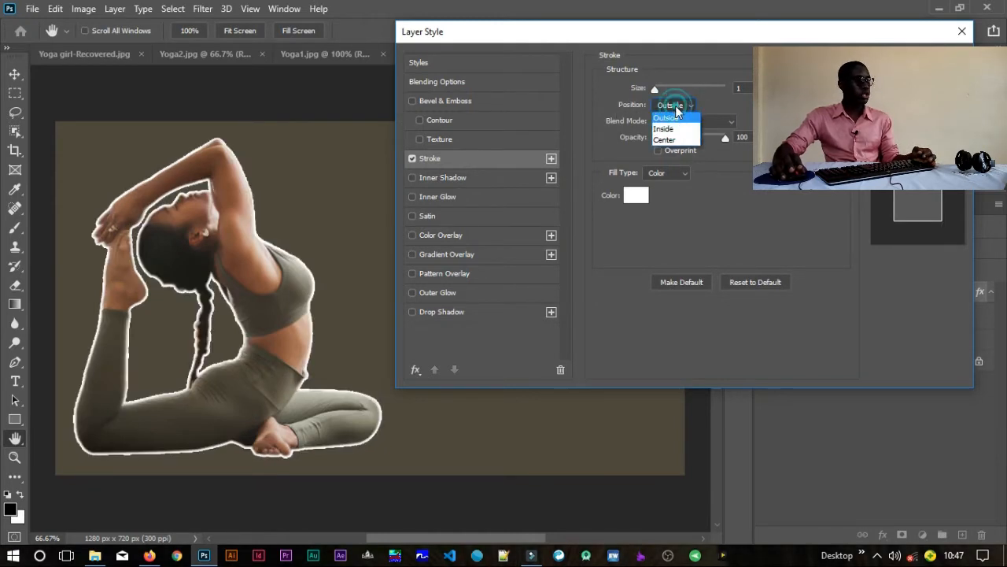
{"action": "left_click", "coordinate": [676, 106]}
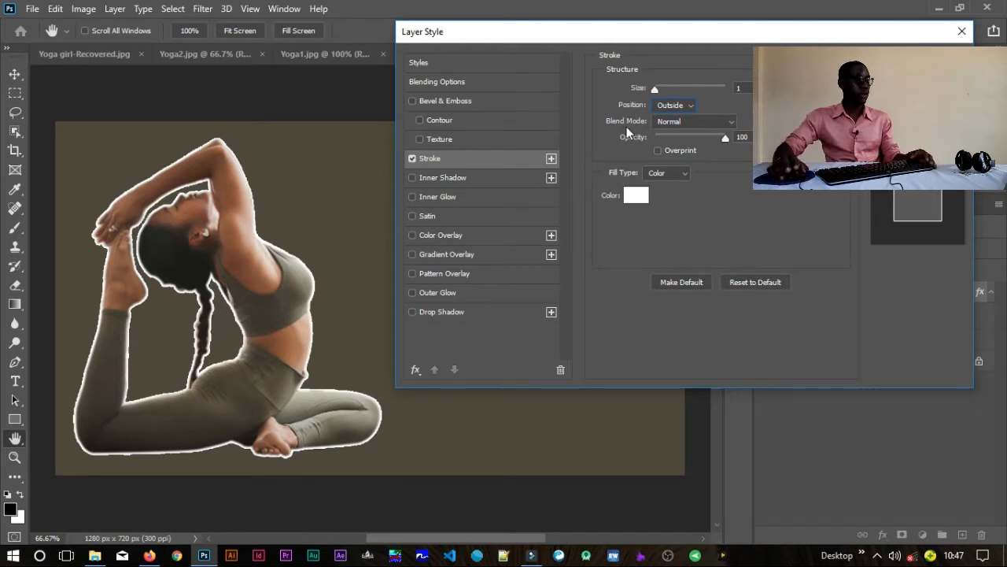
{"action": "left_click_drag", "start_coordinate": [657, 91], "coordinate": [658, 91]}
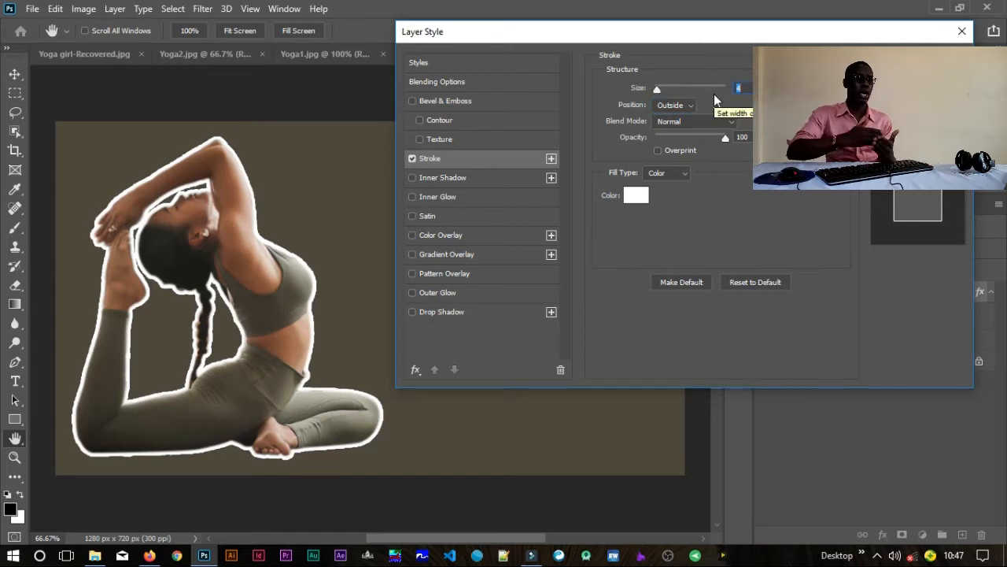
Step: Set the Yoga girl stroke's size to 2, apply it, and collapse the layer's effects list
{"action": "type", "text": "2"}
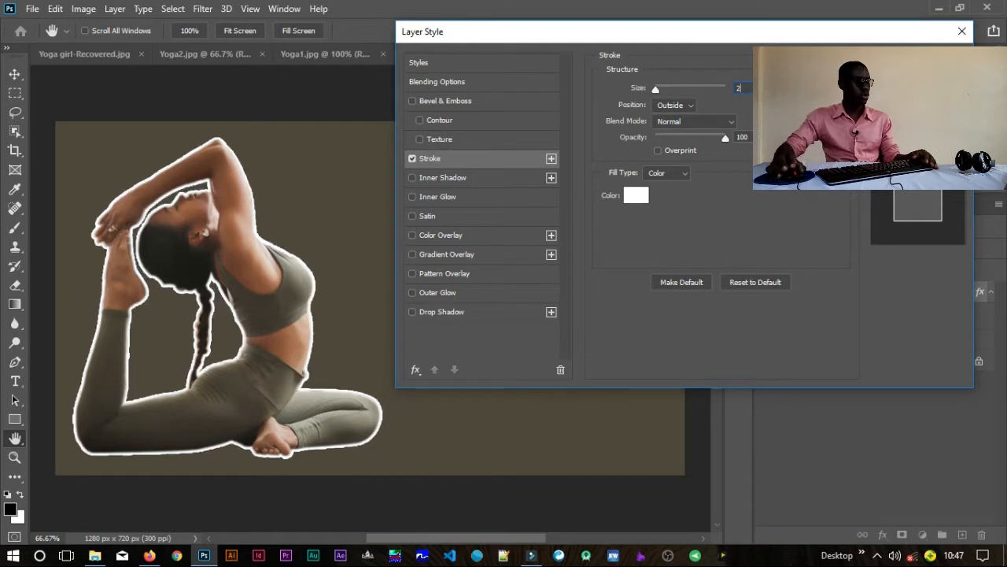
{"action": "key", "text": "Return"}
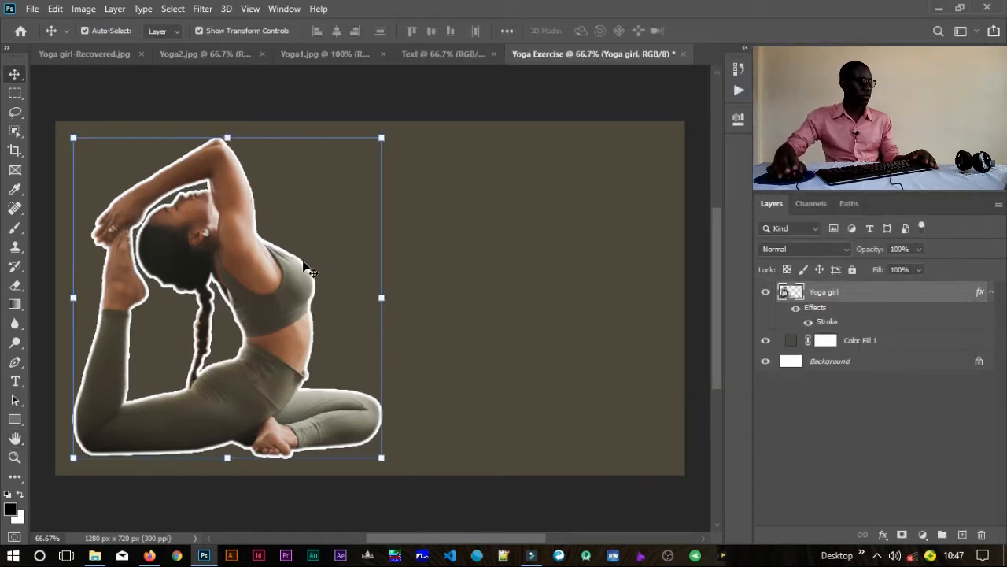
{"action": "left_click", "coordinate": [525, 137]}
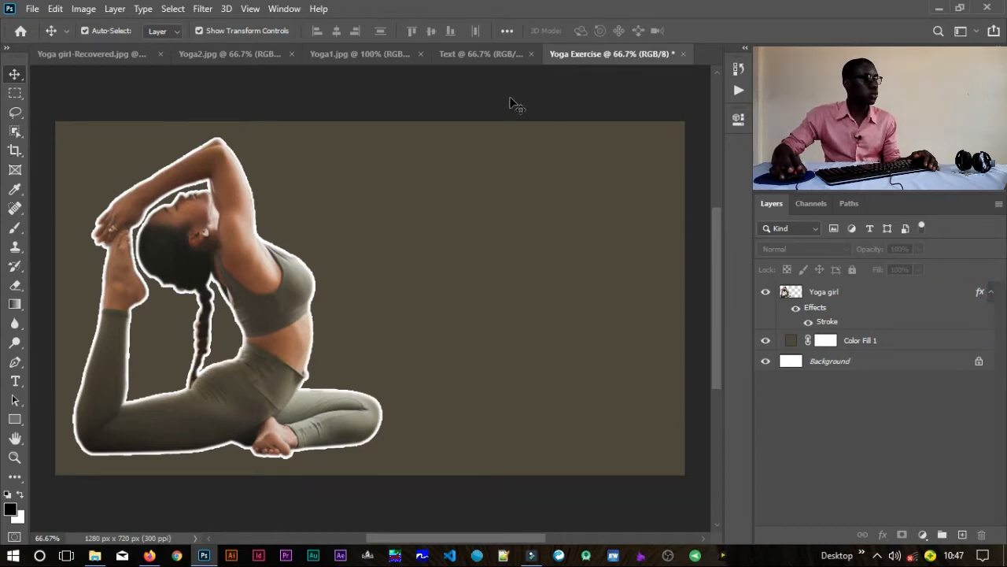
{"action": "left_click", "coordinate": [991, 291]}
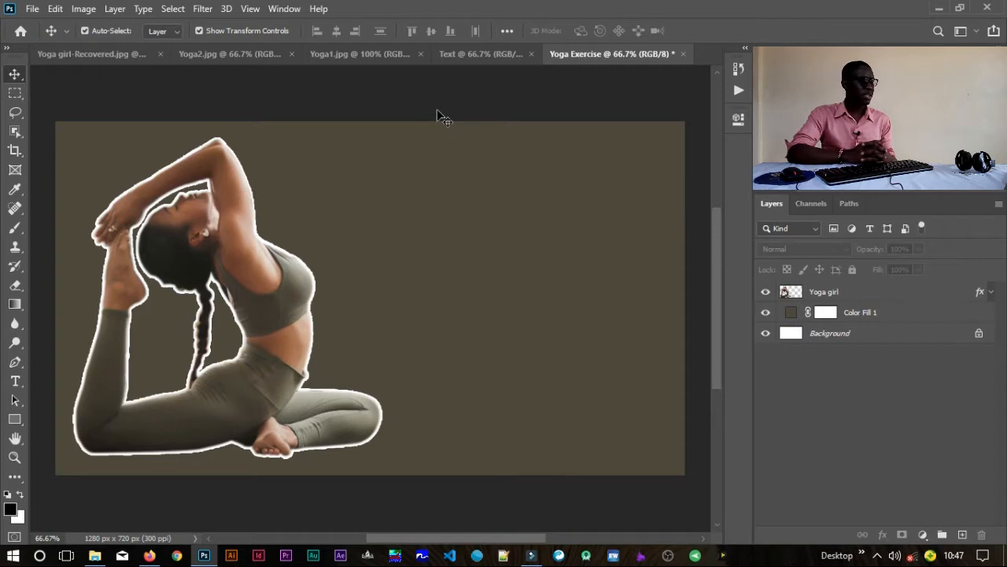
Step: Add a horizontal text line reading REDUCE WEIGHT USING YOGA beside the woman, in Nexa Bold at 12 pt
{"action": "left_click", "coordinate": [489, 53]}
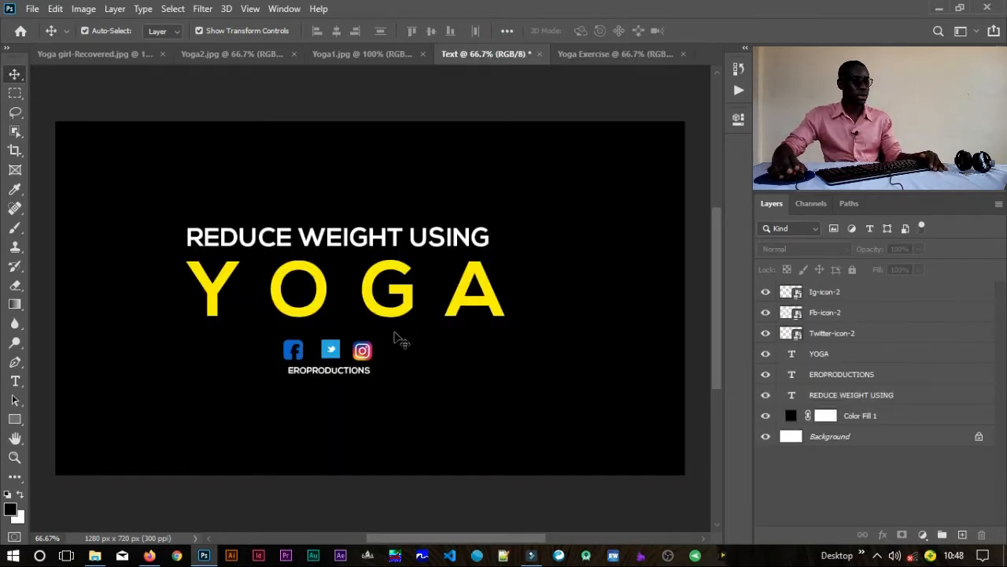
{"action": "left_click", "coordinate": [595, 55]}
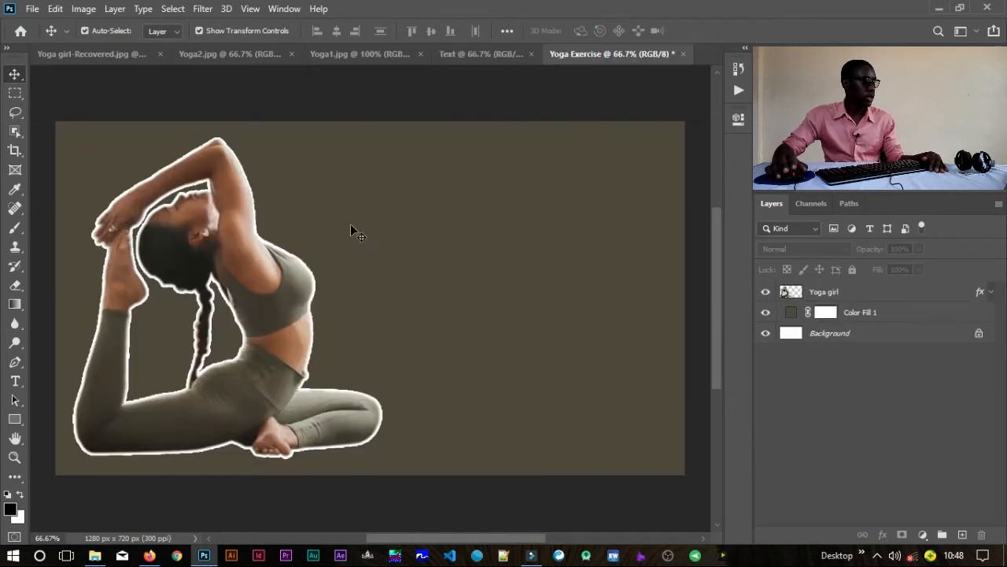
{"action": "right_click", "coordinate": [19, 387]}
{"action": "left_click", "coordinate": [71, 384]}
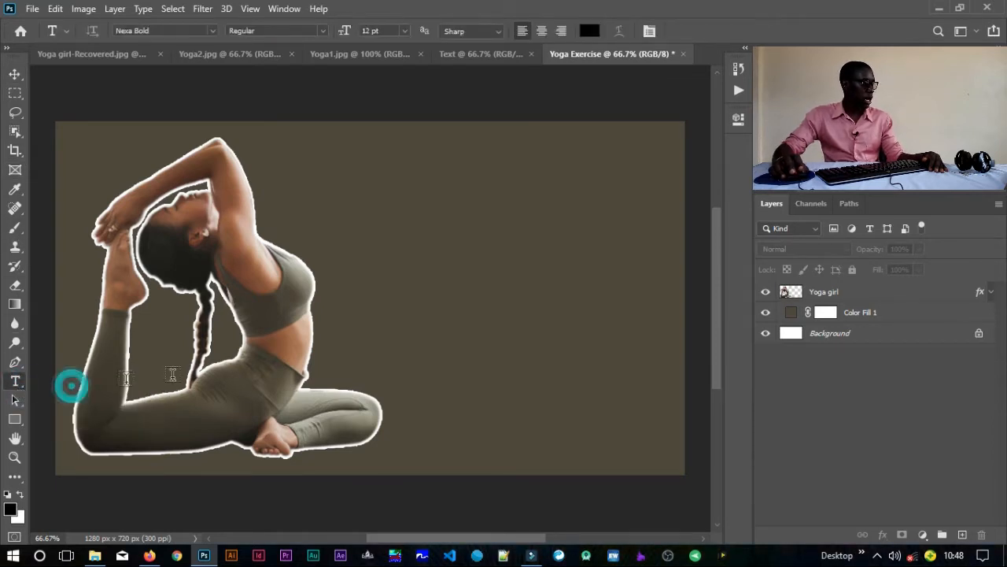
{"action": "left_click", "coordinate": [351, 221]}
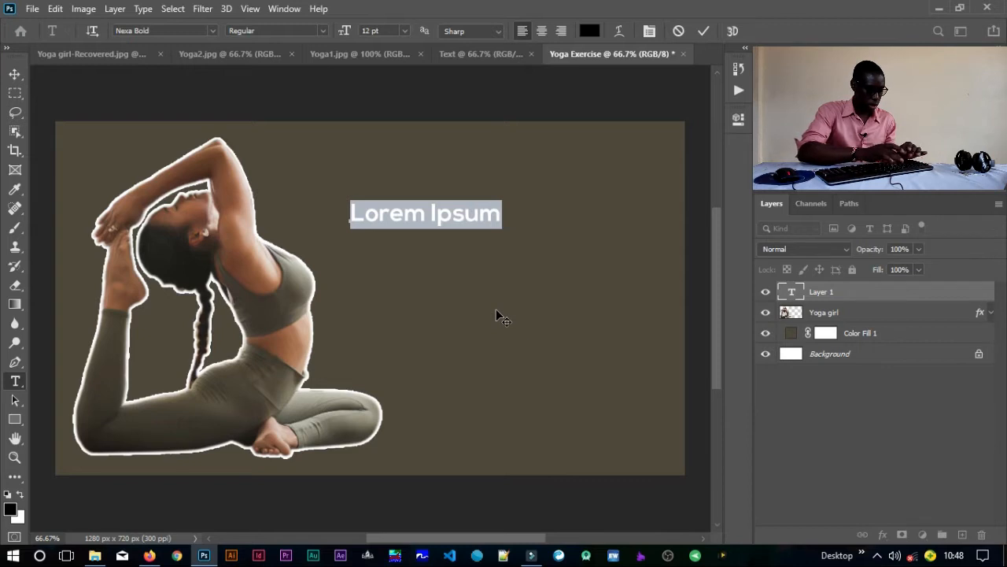
{"action": "type", "text": "Yoga"}
{"action": "type", "text": "REDUCE"}
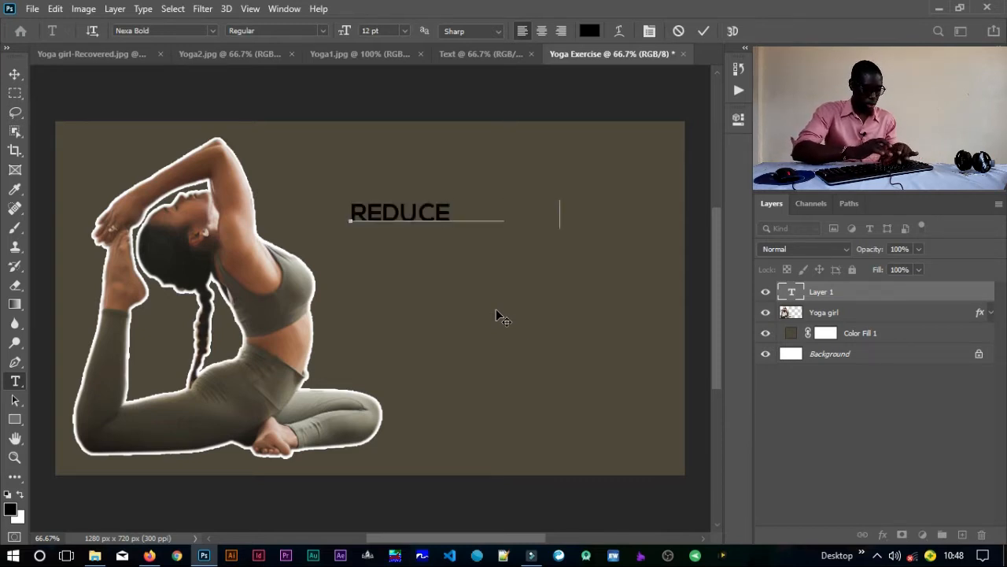
{"action": "type", "text": " WEIGHT USING"}
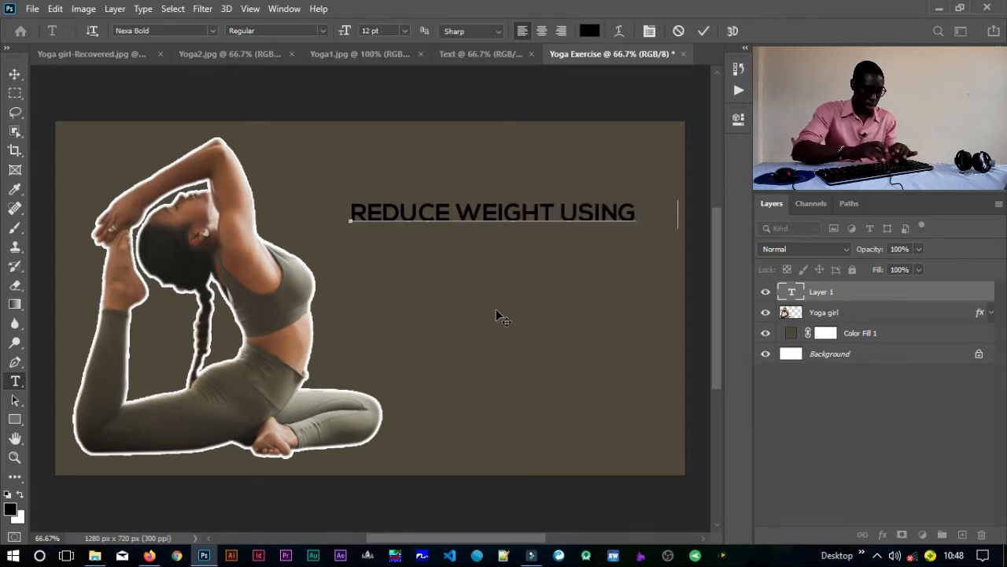
{"action": "type", "text": " YOG"}
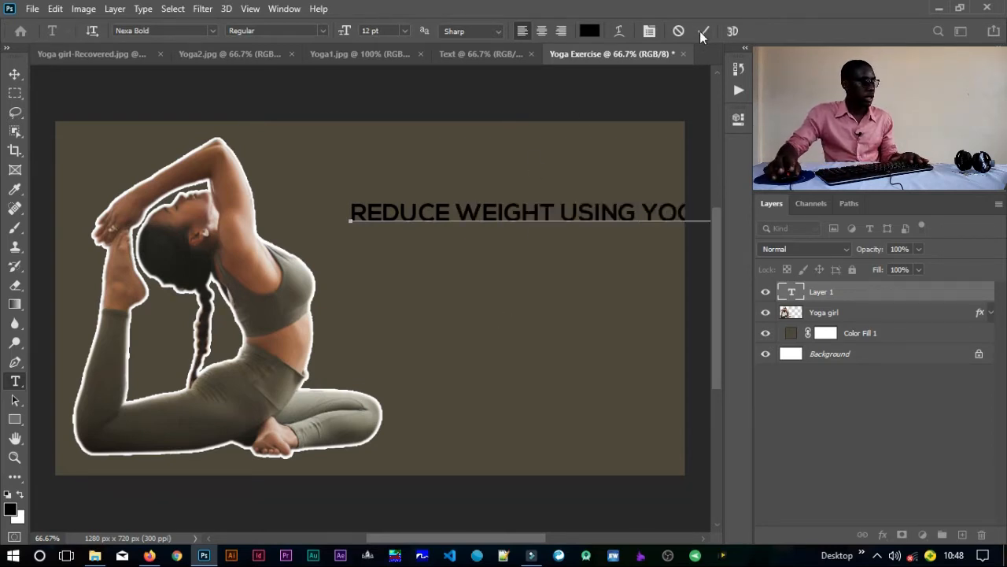
{"action": "left_click", "coordinate": [703, 31]}
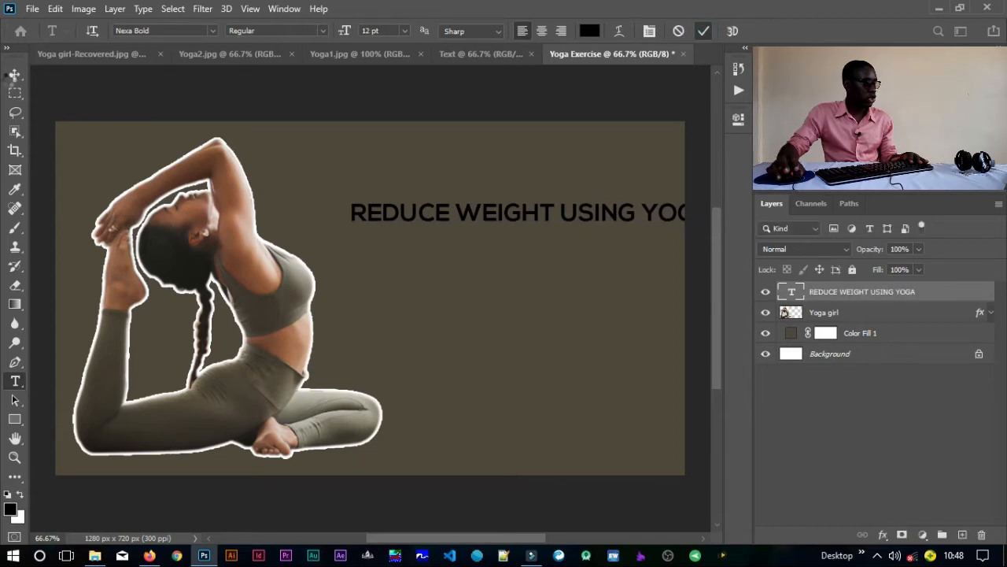
Step: Move the text line left to fit inside the canvas and shorten its wording to REDUCE WEIGHT USING
{"action": "left_click", "coordinate": [15, 74]}
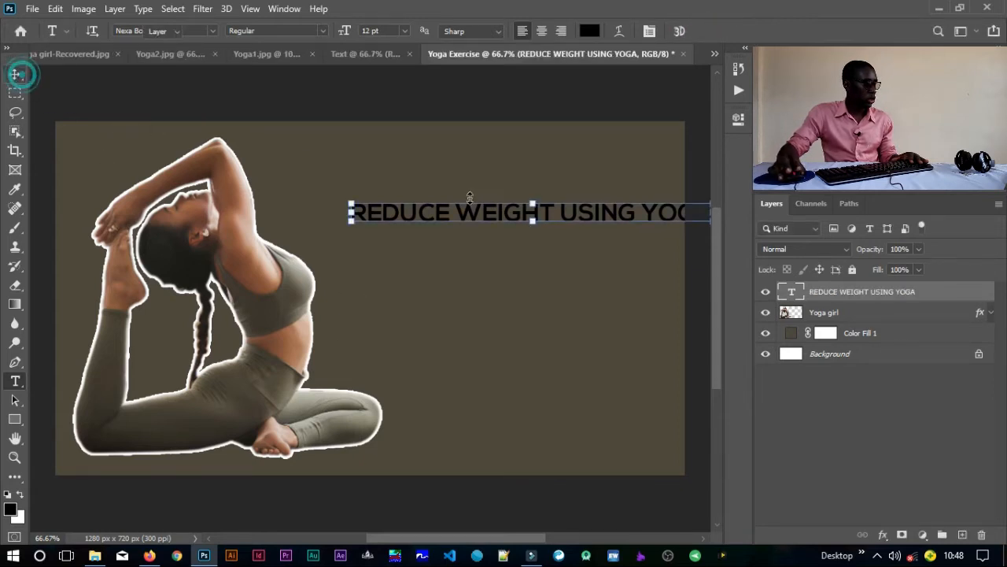
{"action": "left_click_drag", "start_coordinate": [500, 214], "coordinate": [442, 207]}
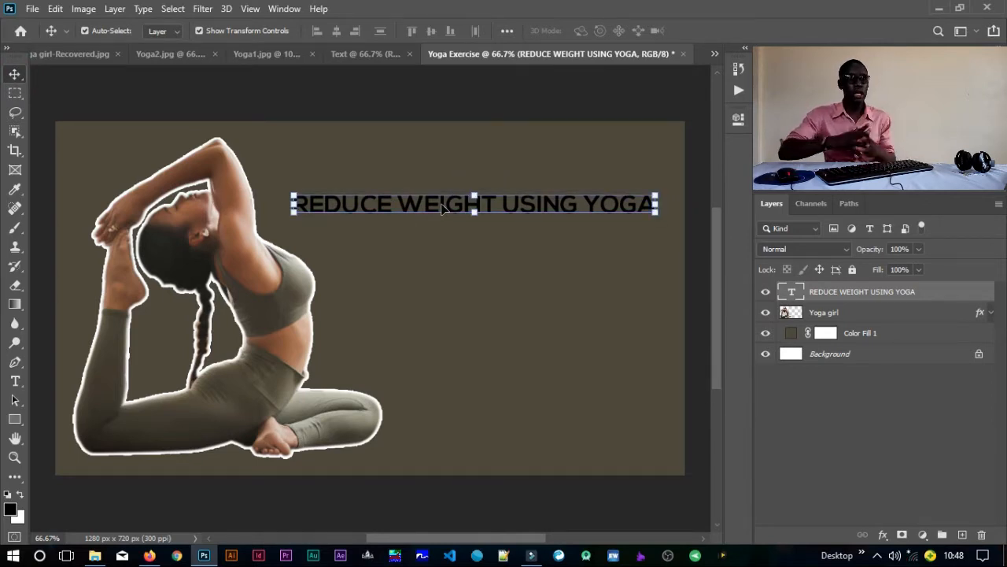
{"action": "double_click", "coordinate": [590, 204]}
{"action": "left_click_drag", "start_coordinate": [582, 203], "coordinate": [681, 203]}
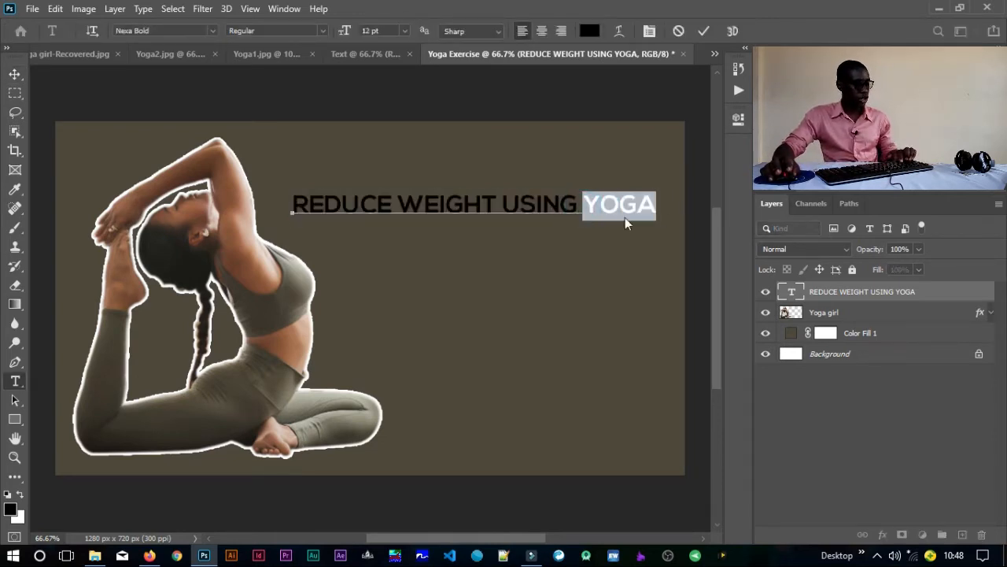
{"action": "key", "text": "Delete"}
{"action": "key", "text": "Delete"}
{"action": "key", "text": "Delete"}
{"action": "key", "text": "Delete"}
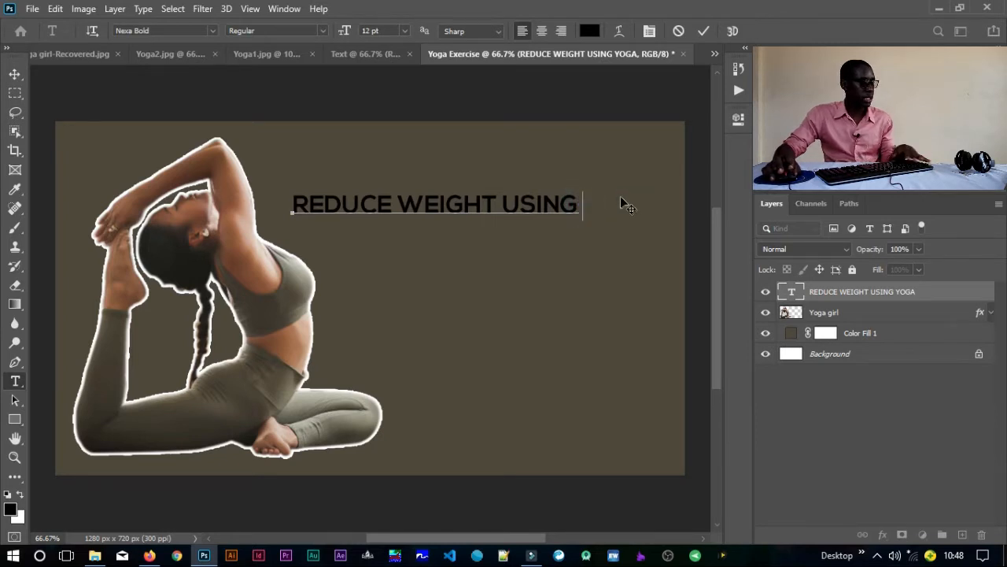
{"action": "key", "text": "BackSpace"}
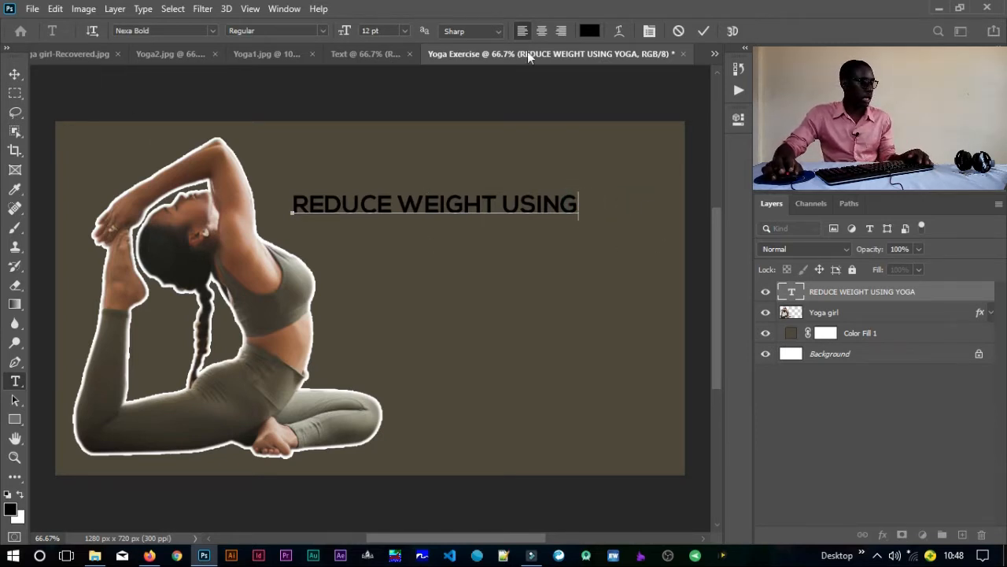
{"action": "left_click", "coordinate": [705, 32]}
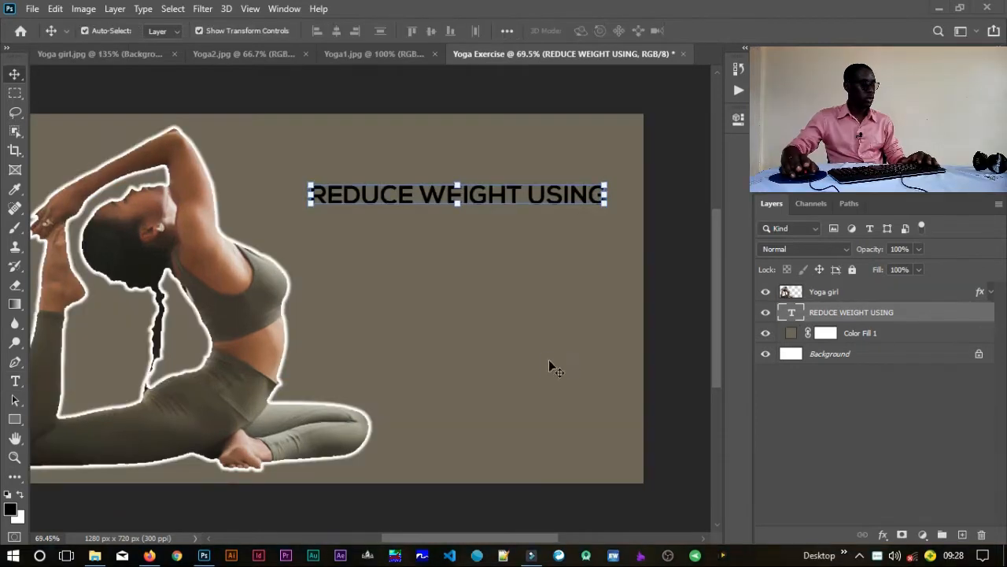
Step: Nudge the REDUCE WEIGHT USING text slightly to the right and place a duplicate of it directly below
{"action": "left_click", "coordinate": [504, 199]}
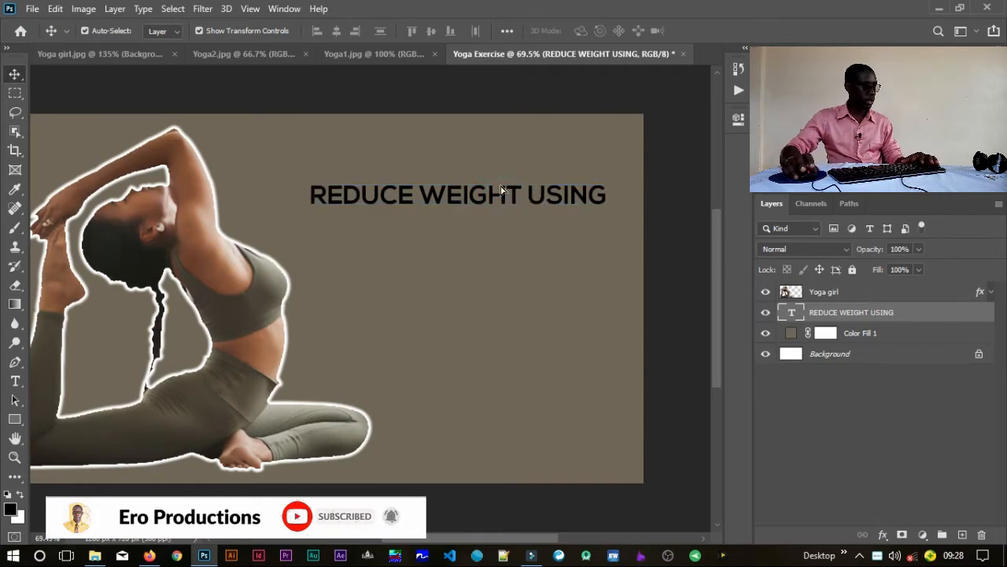
{"action": "left_click_drag", "start_coordinate": [504, 198], "coordinate": [510, 197]}
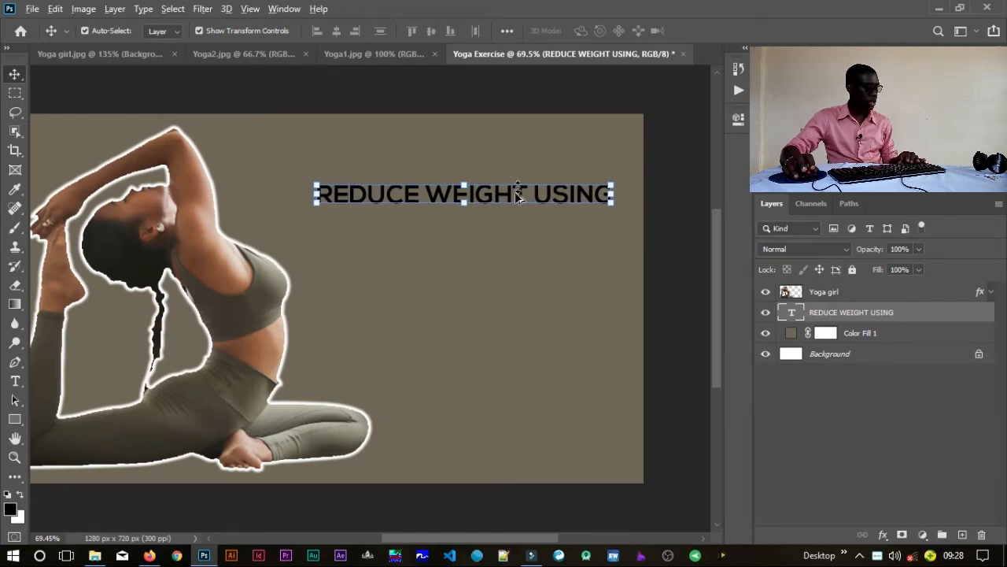
{"action": "left_click_drag", "start_coordinate": [515, 246], "coordinate": [517, 302]}
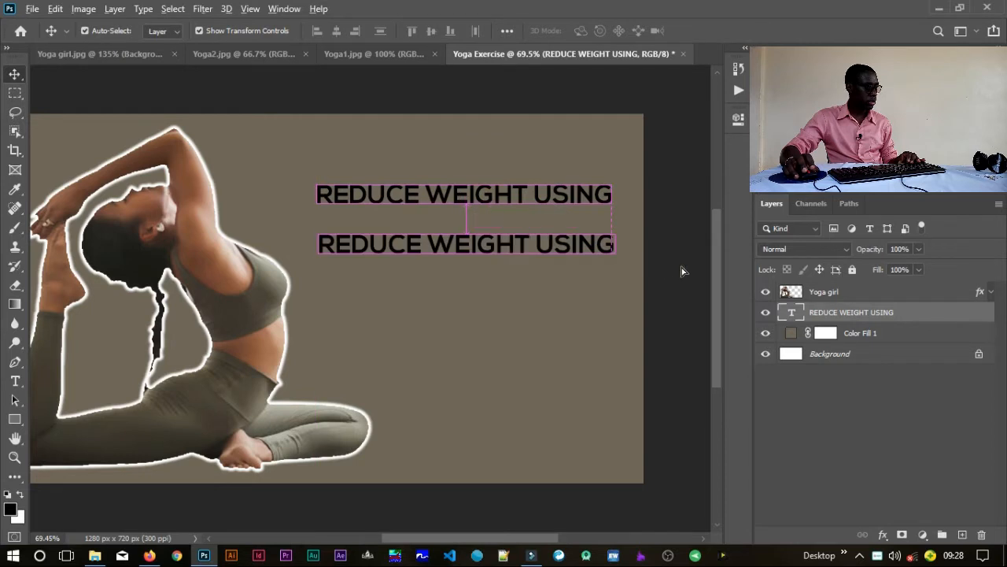
Step: Replace the wording of the duplicated text line with YOGA
{"action": "double_click", "coordinate": [790, 314]}
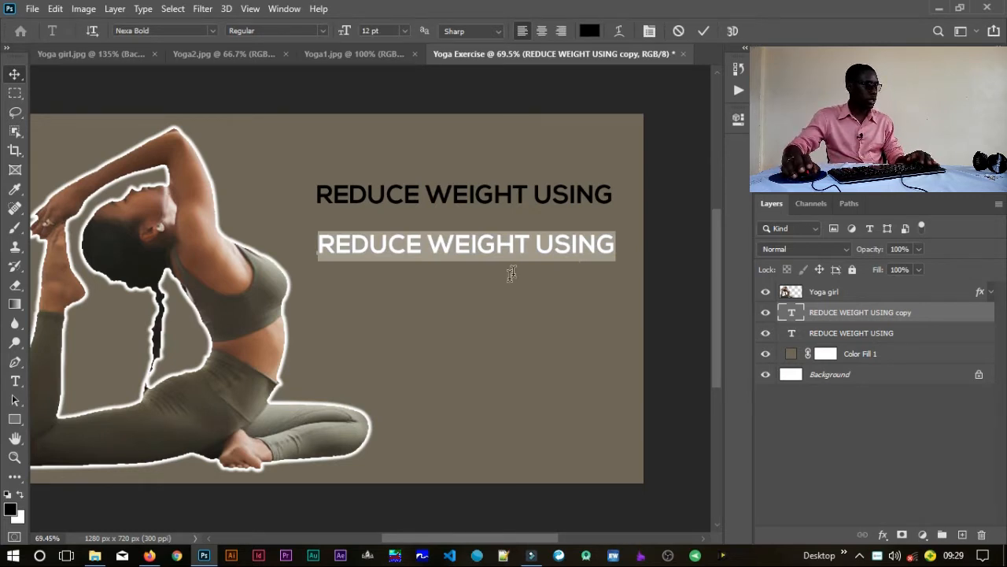
{"action": "type", "text": "YOGA"}
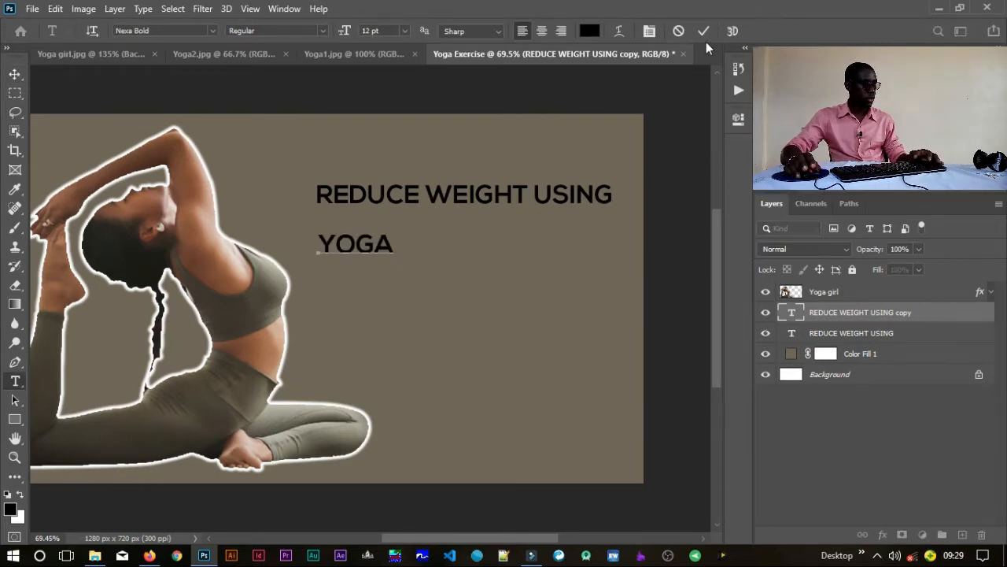
{"action": "left_click", "coordinate": [703, 32]}
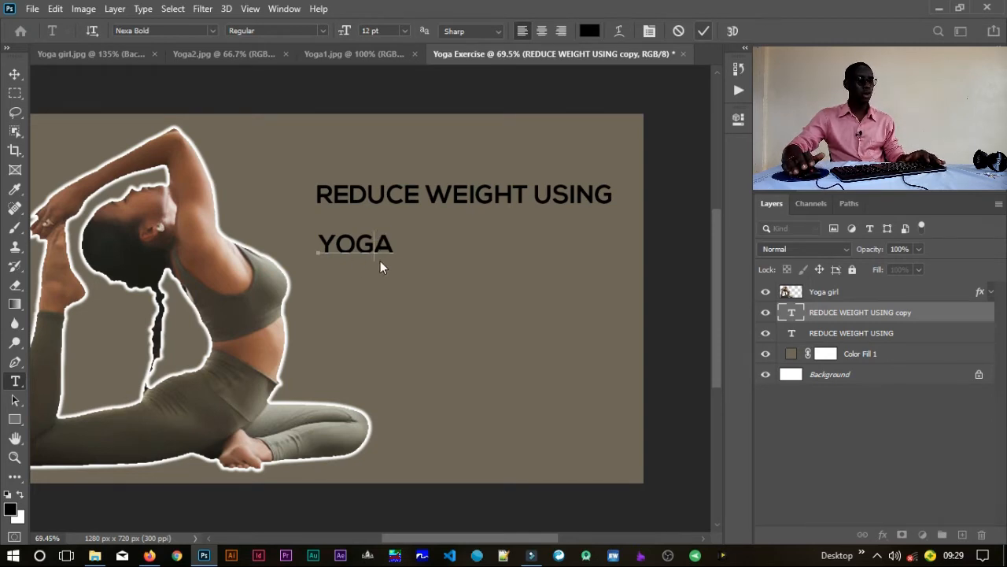
{"action": "key", "text": "ctrl+Return"}
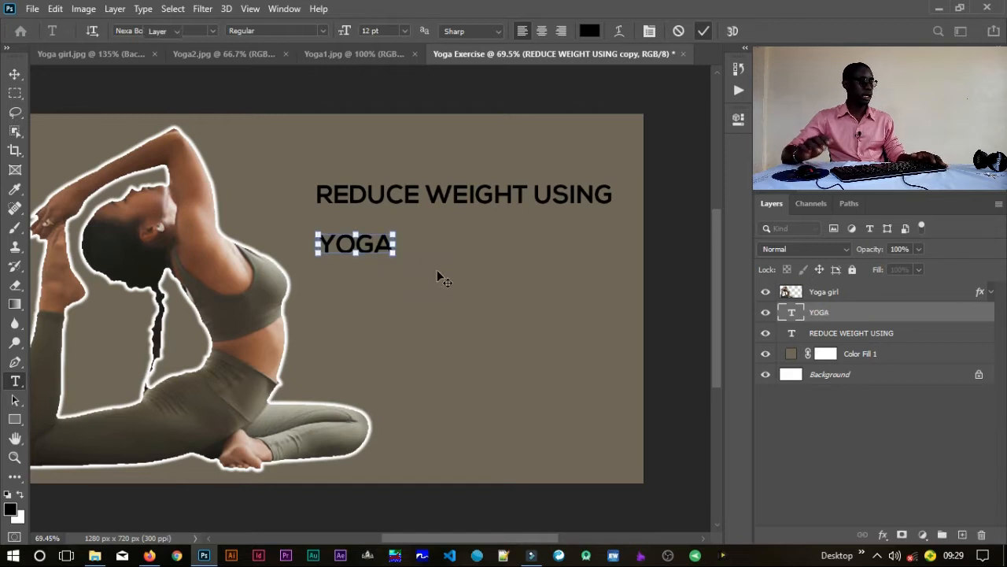
{"action": "key", "text": "v"}
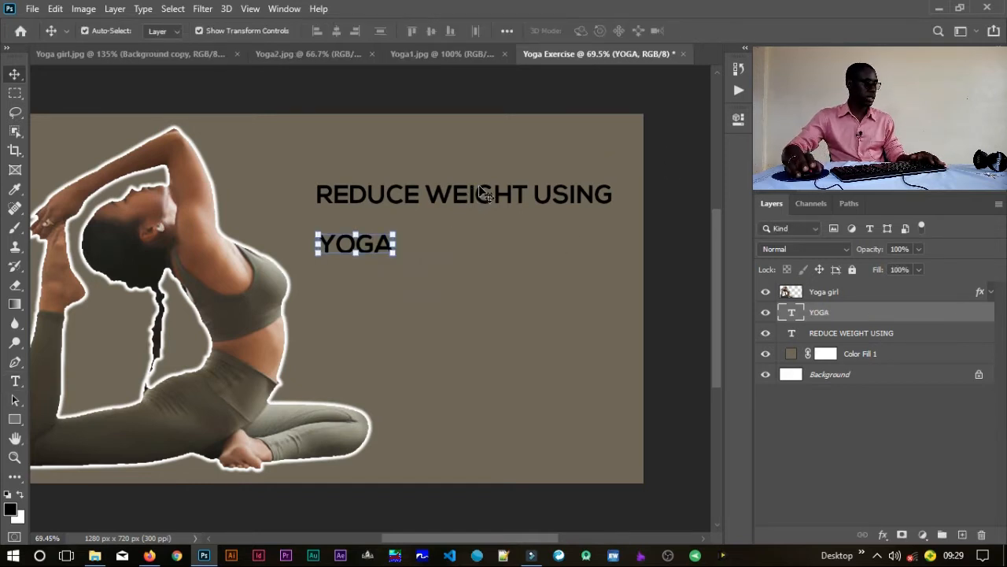
Step: Enlarge the REDUCE WEIGHT USING text to 18 pt and move it up and left, ending at the canvas's right edge
{"action": "left_click", "coordinate": [494, 196]}
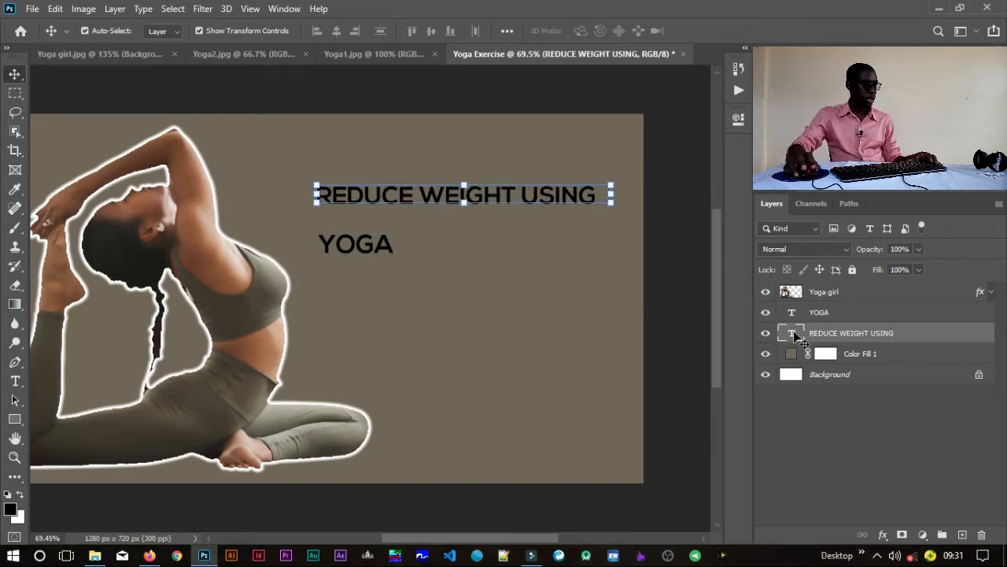
{"action": "double_click", "coordinate": [793, 335]}
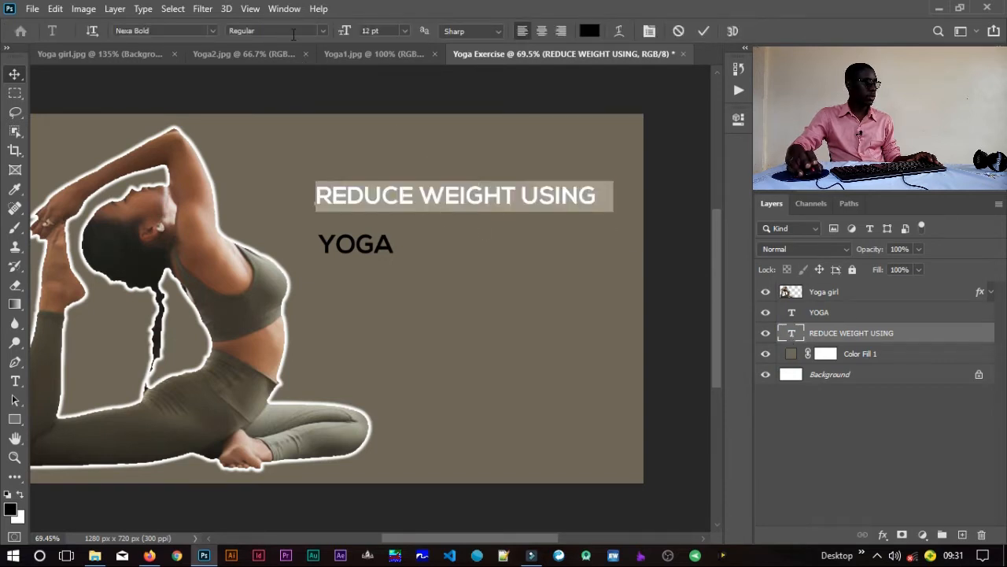
{"action": "mouse_move", "coordinate": [345, 31]}
{"action": "left_mouse_down"}
{"action": "mouse_move", "coordinate": [369, 33]}
{"action": "mouse_move", "coordinate": [351, 36]}
{"action": "left_mouse_up"}
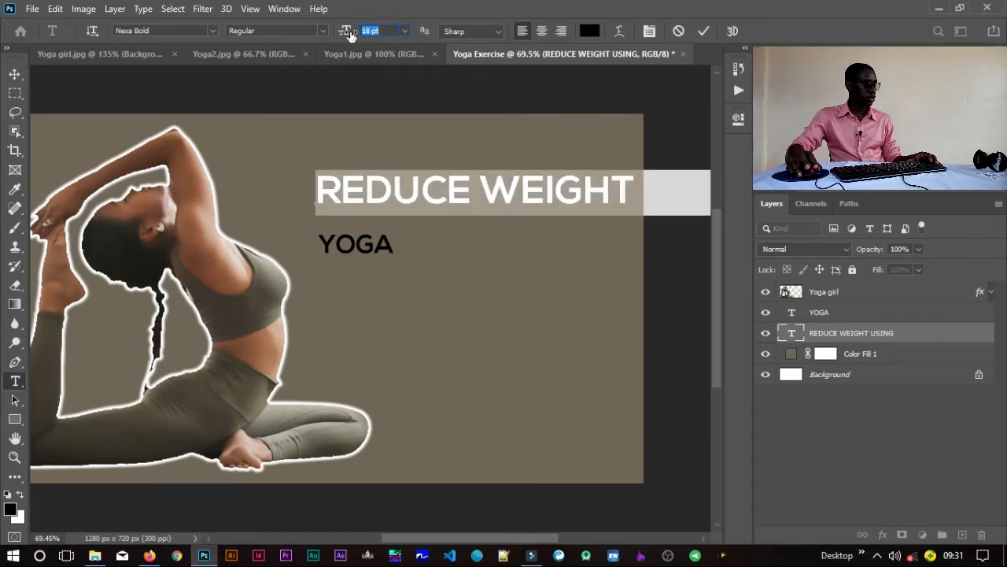
{"action": "left_click", "coordinate": [703, 31]}
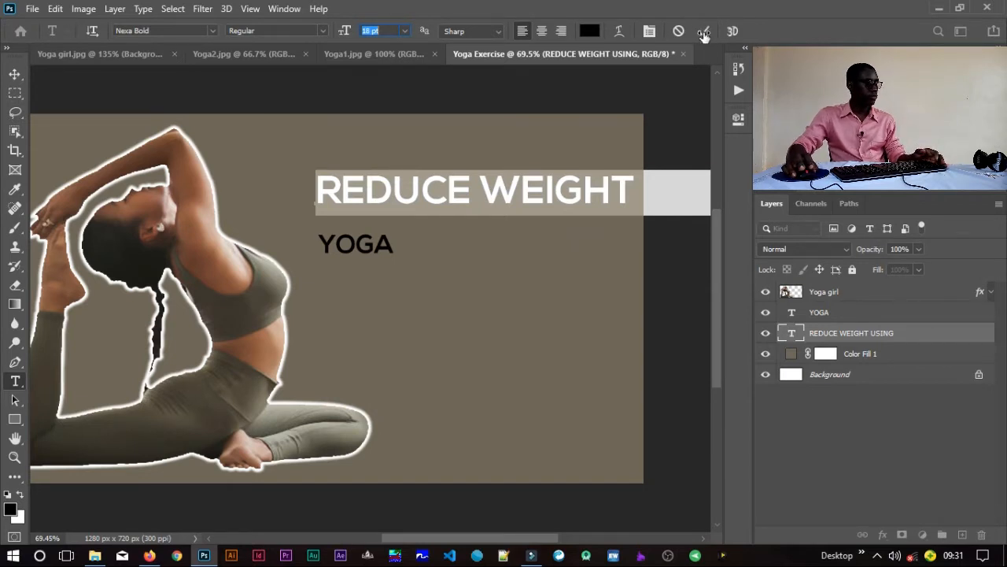
{"action": "left_click", "coordinate": [703, 34]}
{"action": "key", "text": "v"}
{"action": "left_click_drag", "start_coordinate": [456, 194], "coordinate": [335, 159]}
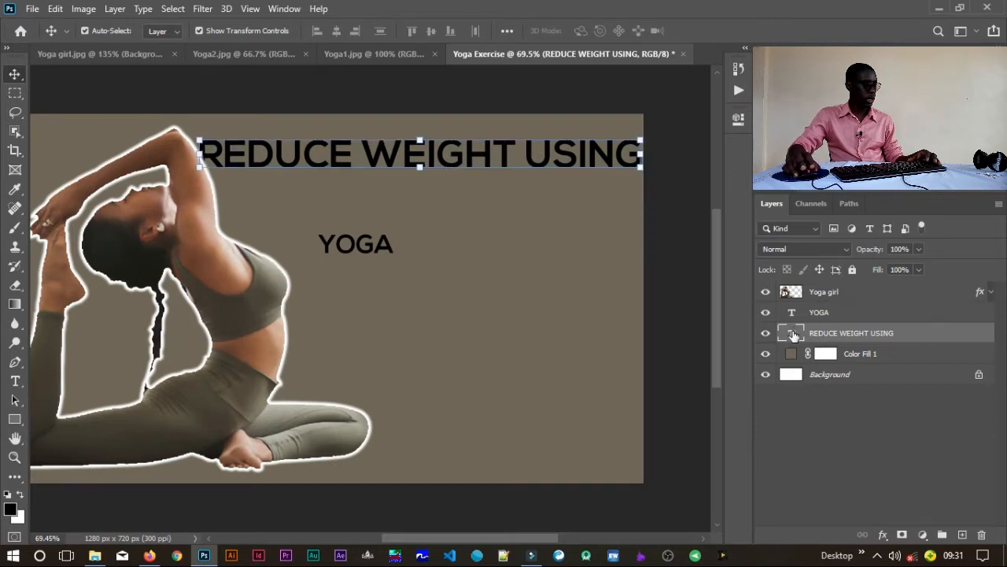
Step: Set the font size of the REDUCE WEIGHT USING text to 15 pt
{"action": "double_click", "coordinate": [793, 335]}
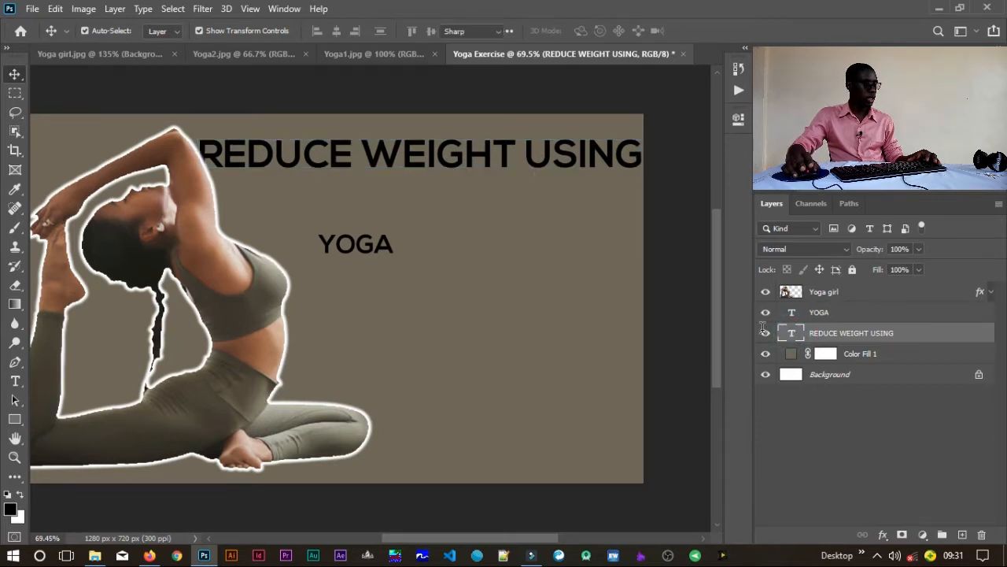
{"action": "left_click", "coordinate": [386, 30]}
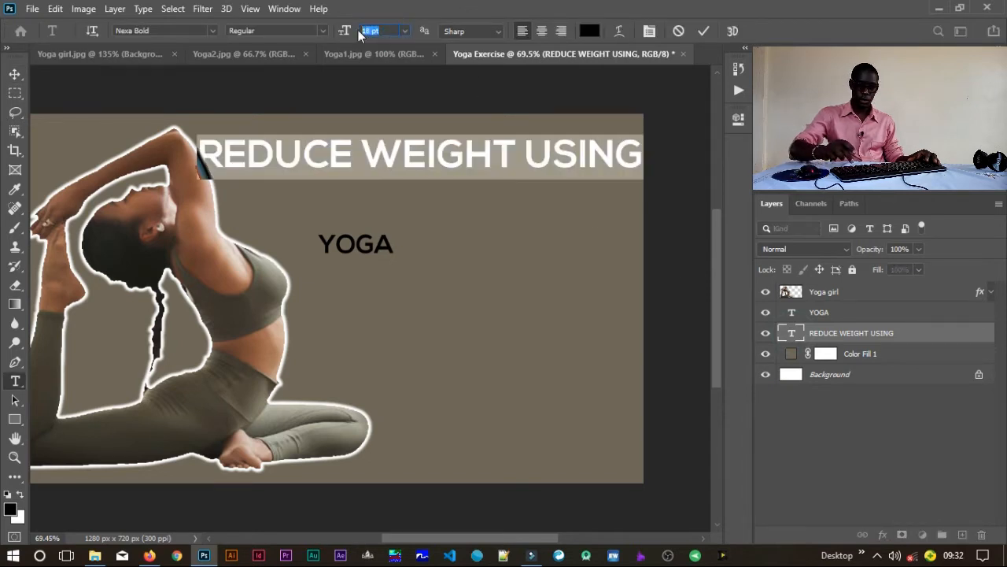
{"action": "type", "text": "15"}
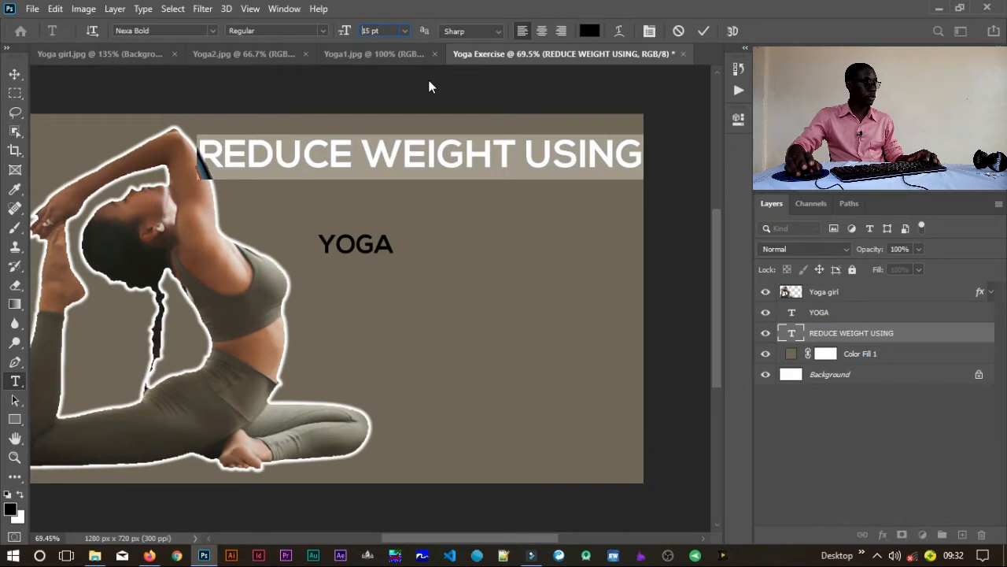
{"action": "key", "text": "Return"}
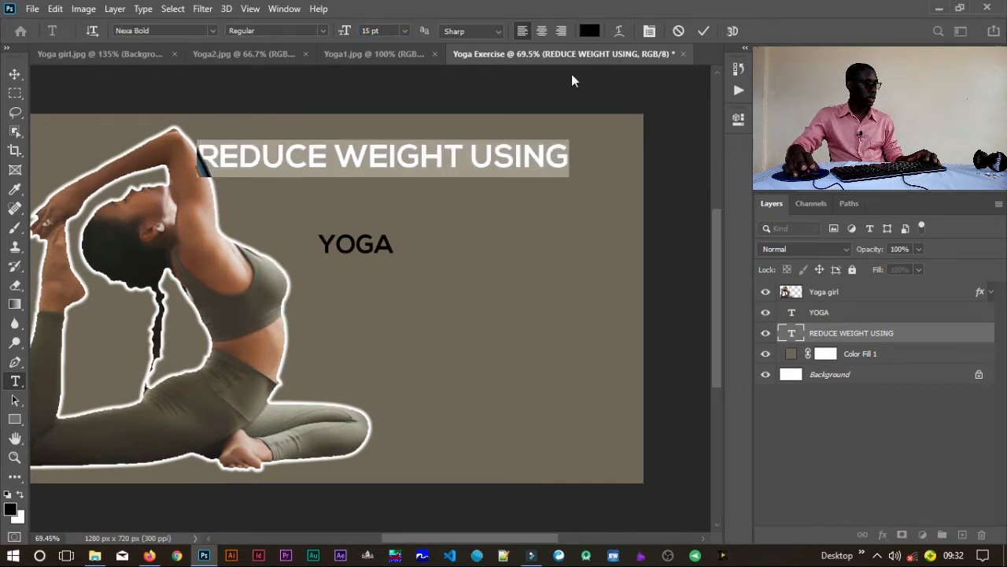
Step: Apply the text size and move the REDUCE WEIGHT USING text right, clear of the girl's raised arm
{"action": "left_click", "coordinate": [704, 31]}
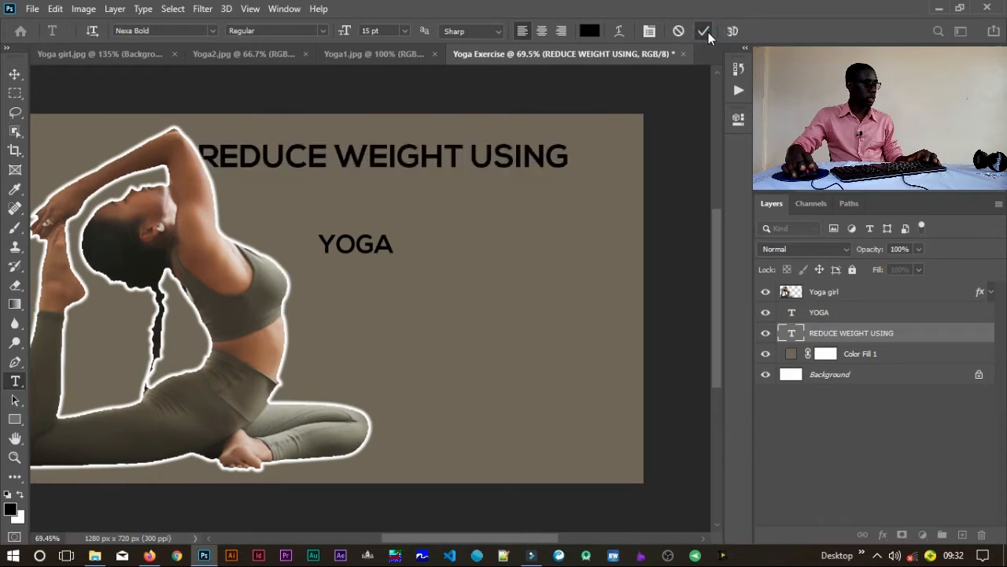
{"action": "key", "text": "v"}
{"action": "left_click_drag", "start_coordinate": [518, 157], "coordinate": [551, 156]}
Step: Enlarge the YOGA text to 38 pt
{"action": "left_click", "coordinate": [375, 248]}
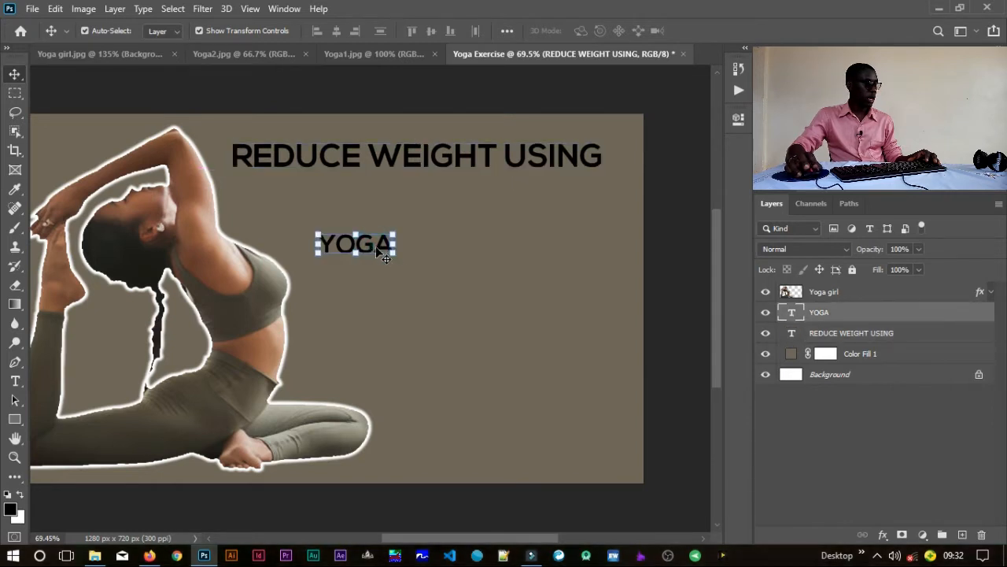
{"action": "double_click", "coordinate": [783, 311]}
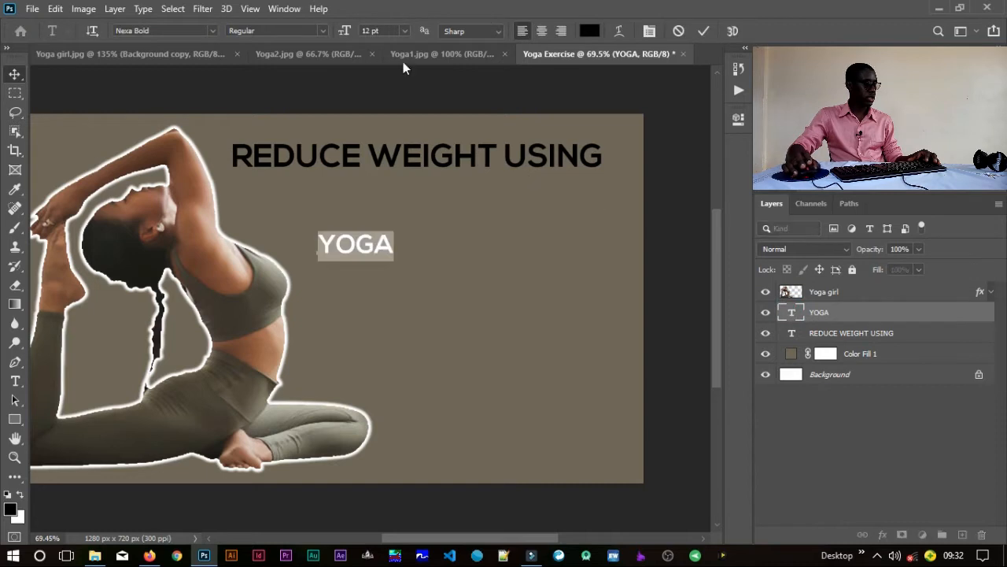
{"action": "mouse_move", "coordinate": [351, 34]}
{"action": "left_mouse_down"}
{"action": "mouse_move", "coordinate": [389, 34]}
{"action": "mouse_move", "coordinate": [366, 30]}
{"action": "left_mouse_up"}
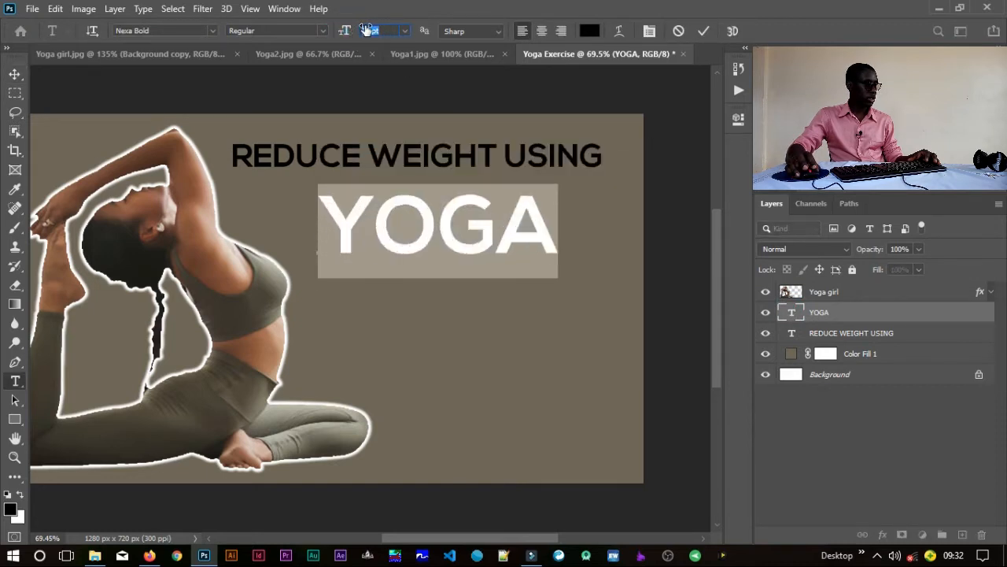
{"action": "left_click", "coordinate": [702, 33]}
Step: Move the YOGA text down slightly and bring the REDUCE WEIGHT USING text down close above it
{"action": "key", "text": "v"}
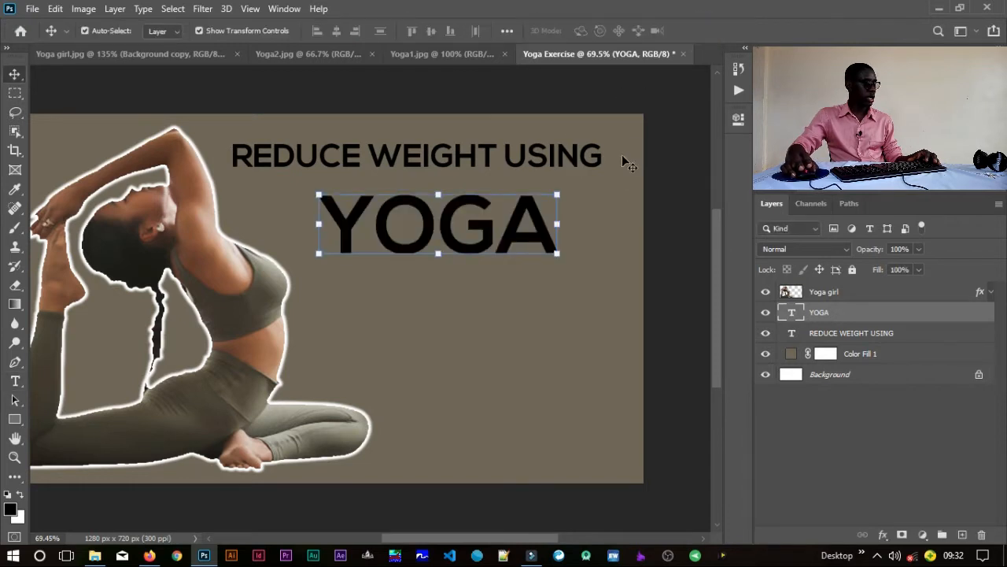
{"action": "left_click_drag", "start_coordinate": [473, 231], "coordinate": [480, 266]}
{"action": "left_click_drag", "start_coordinate": [459, 158], "coordinate": [473, 191]}
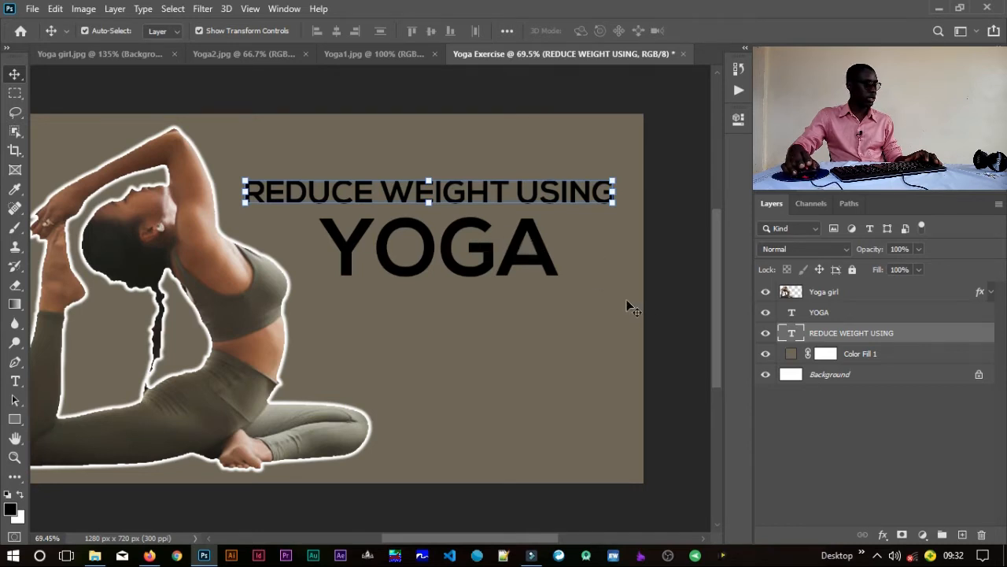
Step: Change the REDUCE WEIGHT USING text color to white, ffffff
{"action": "left_click_drag", "start_coordinate": [478, 363], "coordinate": [531, 347]}
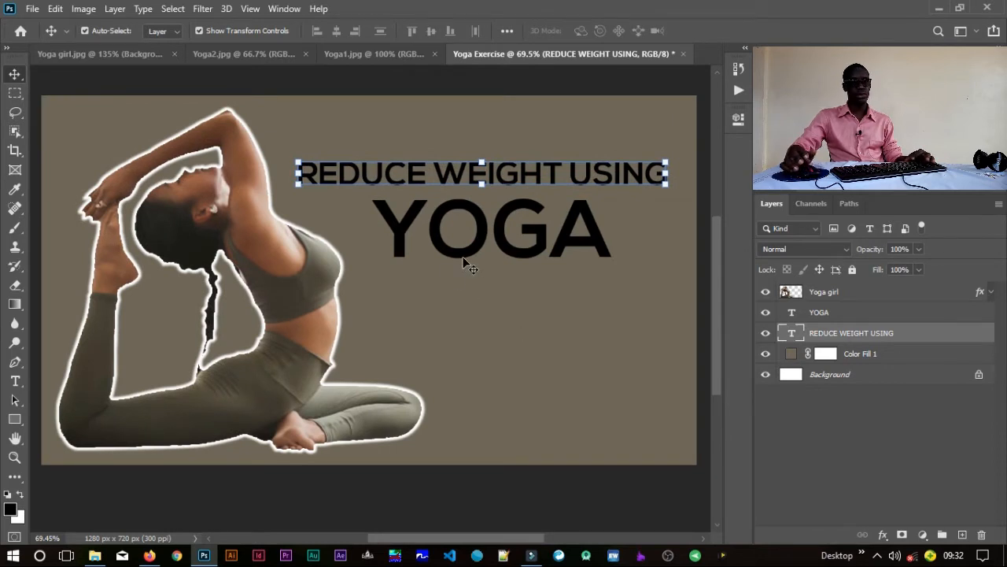
{"action": "double_click", "coordinate": [793, 334]}
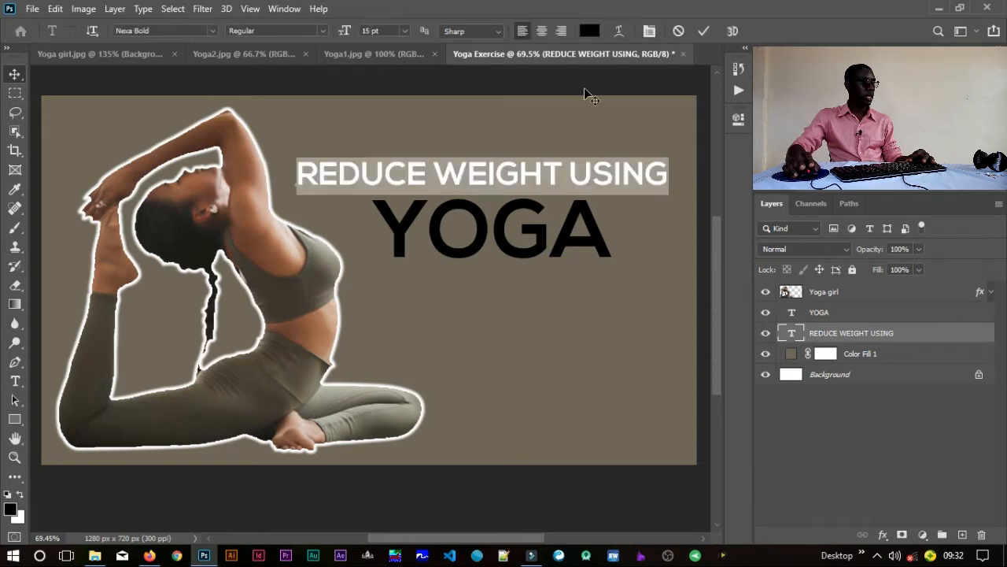
{"action": "left_click", "coordinate": [589, 31]}
{"action": "mouse_move", "coordinate": [607, 137]}
{"action": "left_mouse_down"}
{"action": "mouse_move", "coordinate": [551, 131]}
{"action": "mouse_move", "coordinate": [523, 100]}
{"action": "left_mouse_up"}
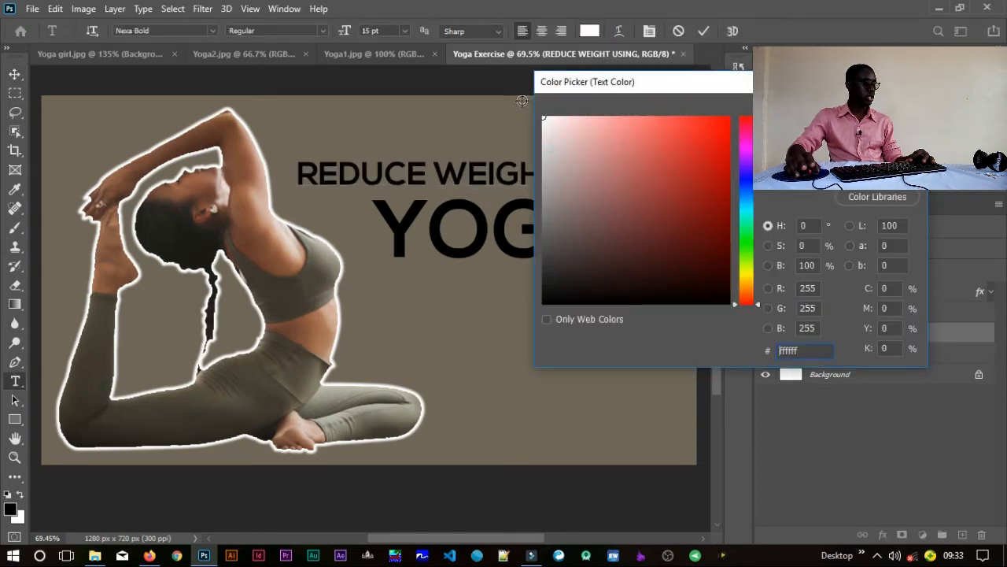
{"action": "key", "text": "Return"}
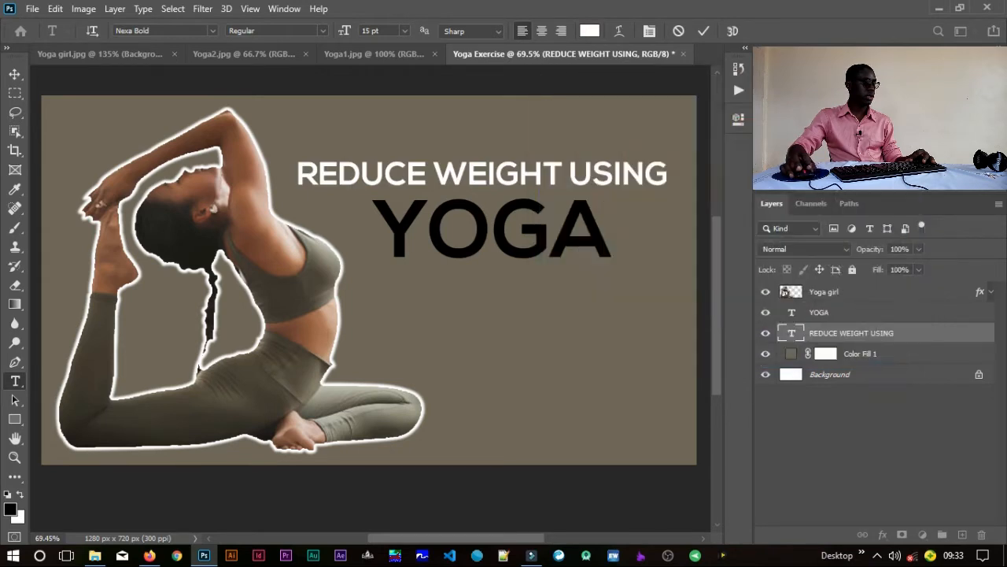
{"action": "left_click", "coordinate": [703, 38]}
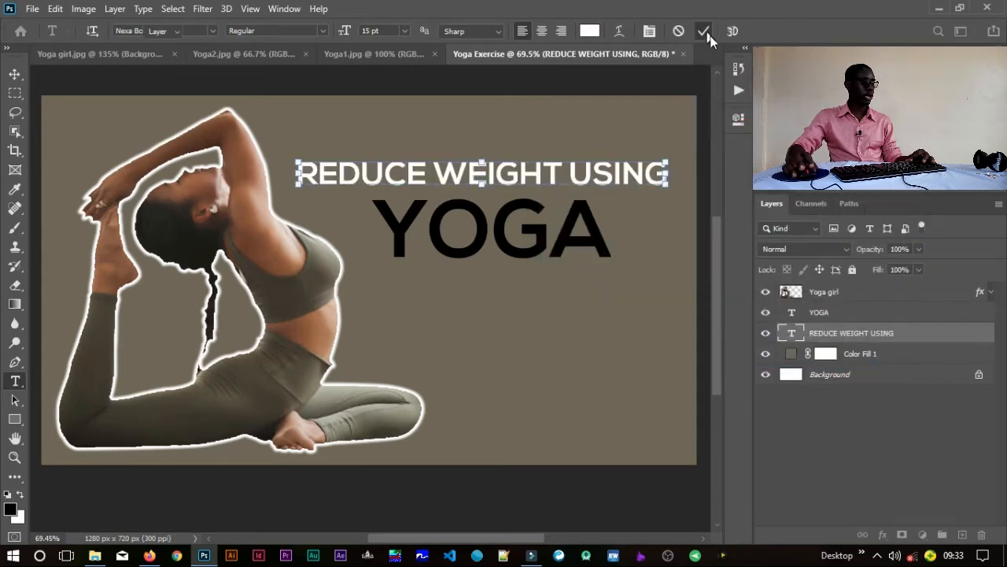
Step: Recolor the YOGA text from black to a bright yellow
{"action": "left_click", "coordinate": [571, 249]}
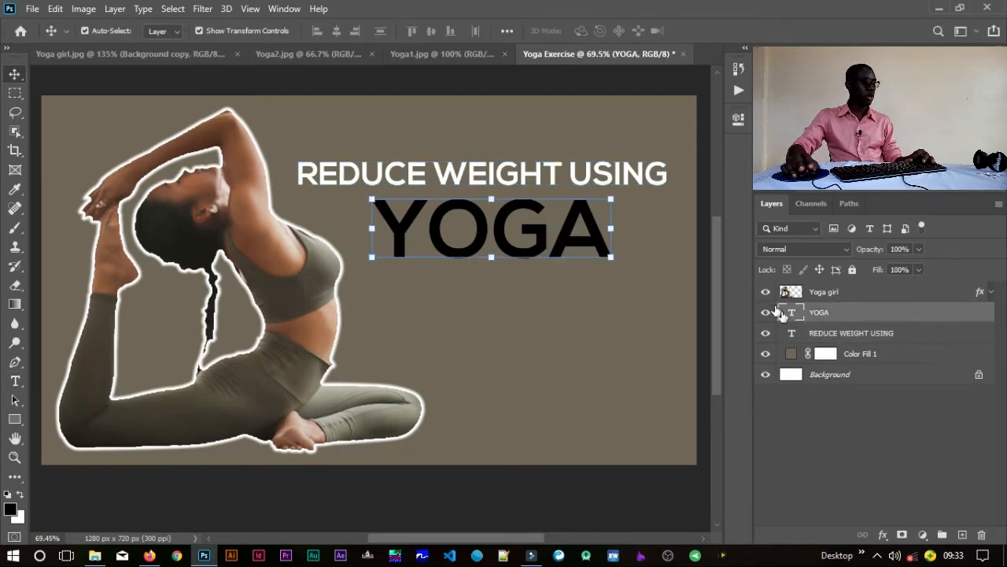
{"action": "double_click", "coordinate": [793, 315]}
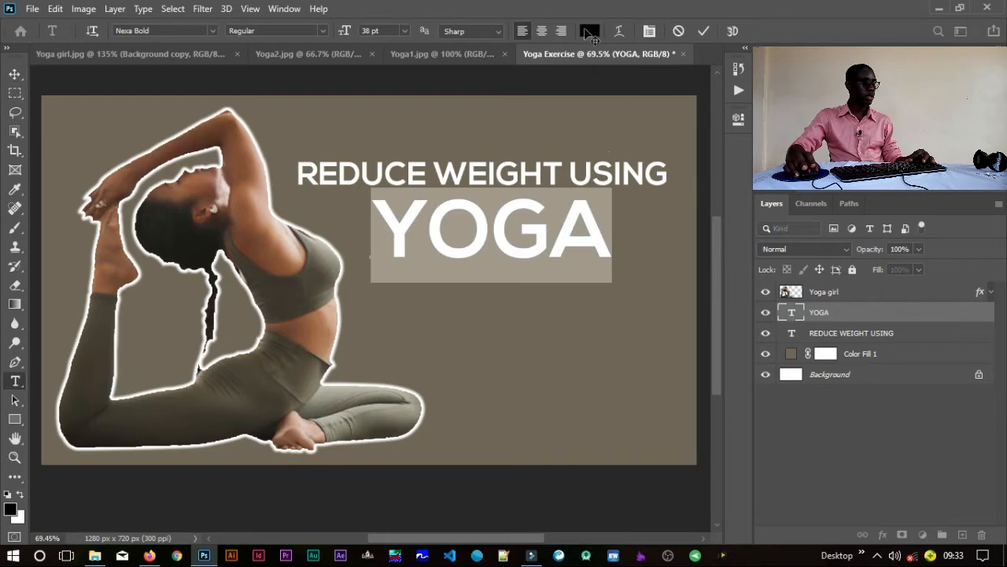
{"action": "left_click", "coordinate": [585, 30]}
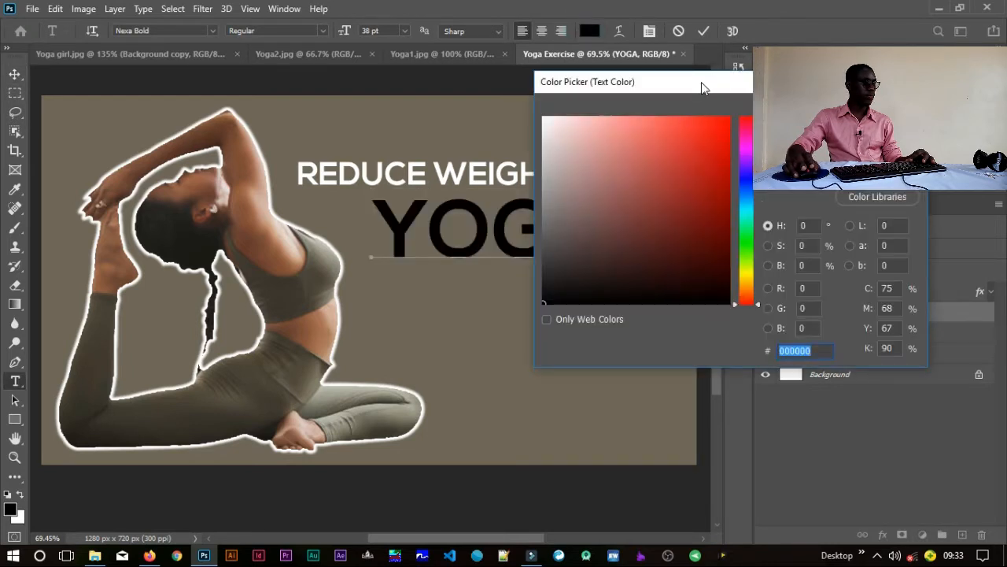
{"action": "left_click_drag", "start_coordinate": [701, 82], "coordinate": [758, 72]}
{"action": "left_click_drag", "start_coordinate": [800, 256], "coordinate": [802, 274]}
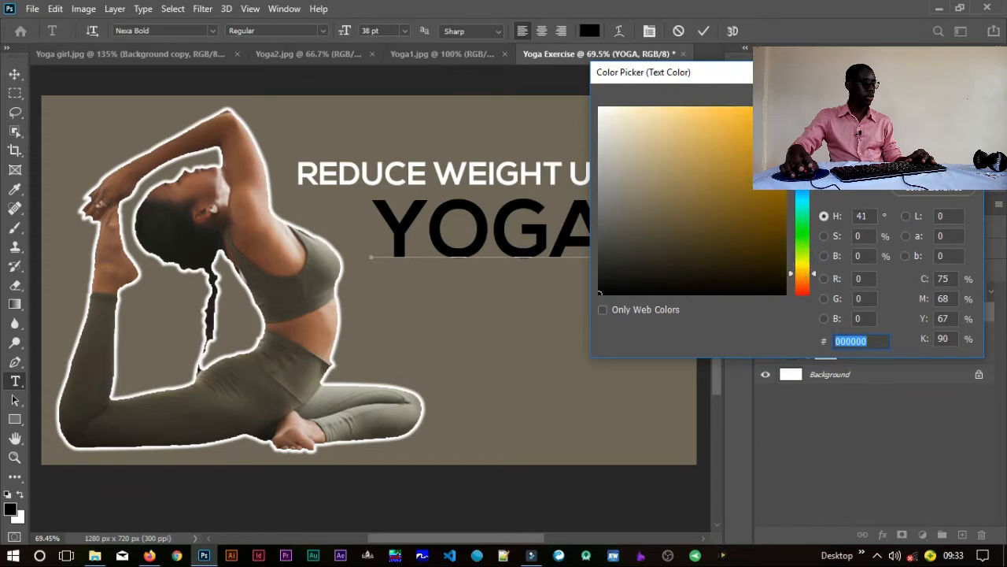
{"action": "type", "text": "ffae00"}
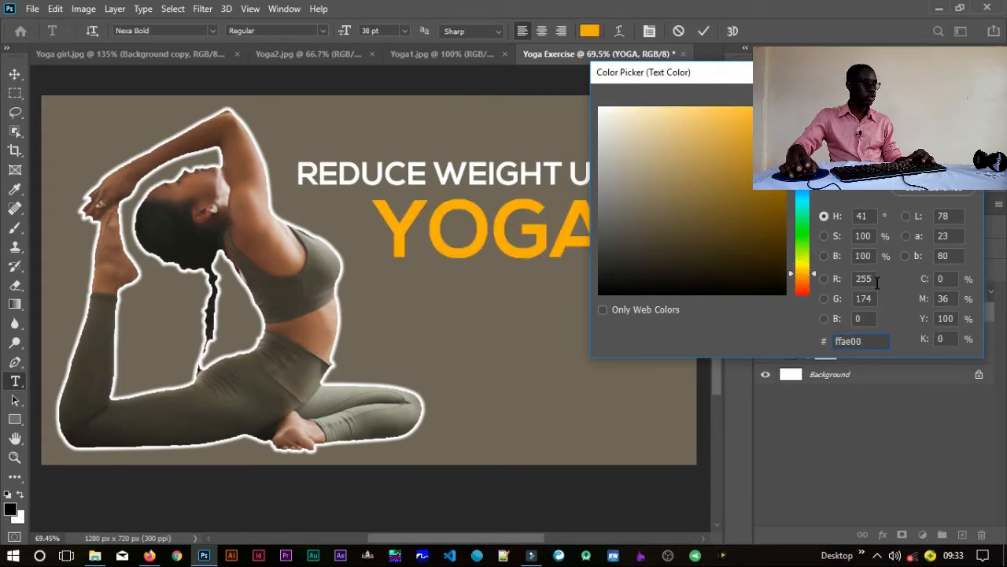
{"action": "left_click_drag", "start_coordinate": [806, 275], "coordinate": [804, 266]}
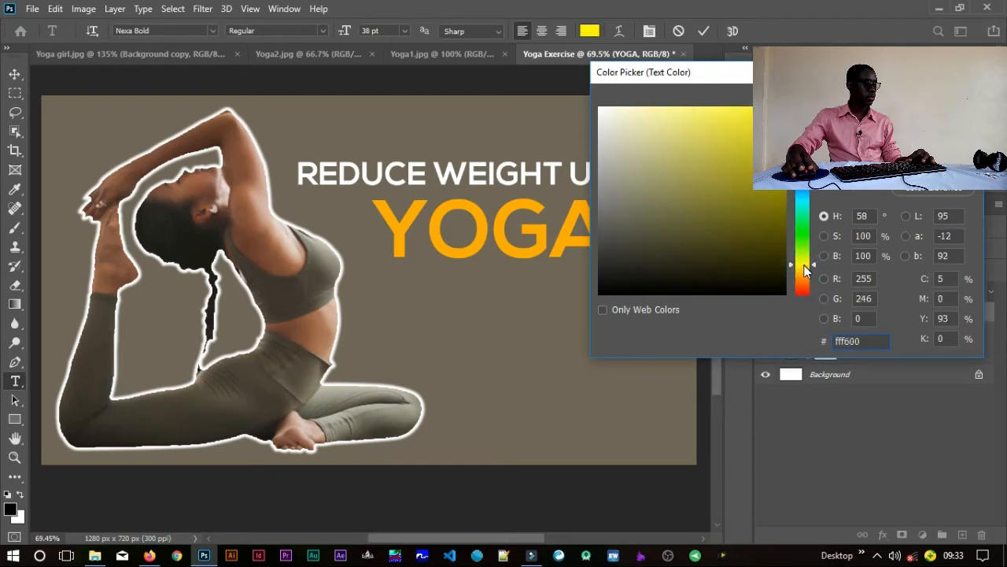
{"action": "left_click_drag", "start_coordinate": [805, 269], "coordinate": [805, 269]}
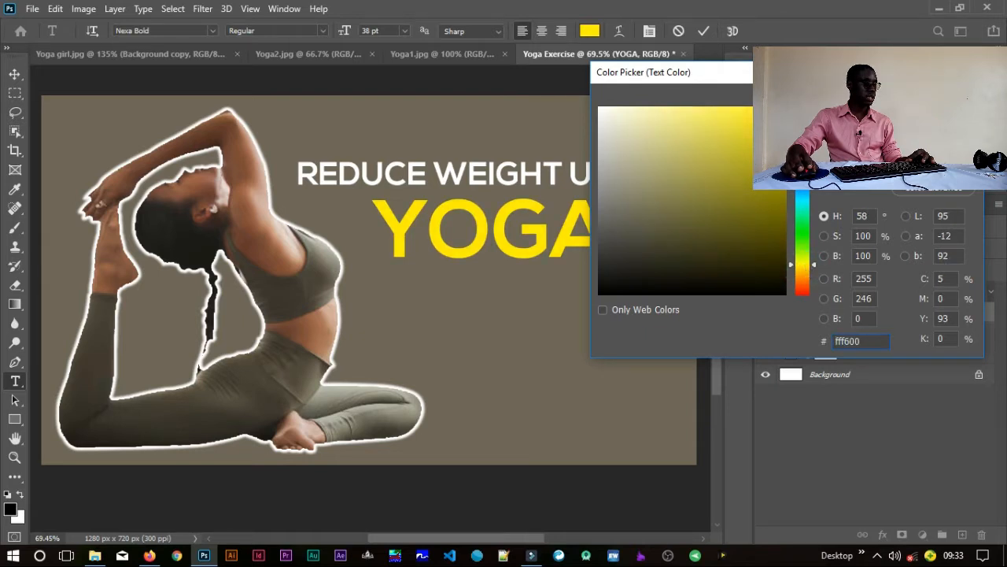
{"action": "key", "text": "Return"}
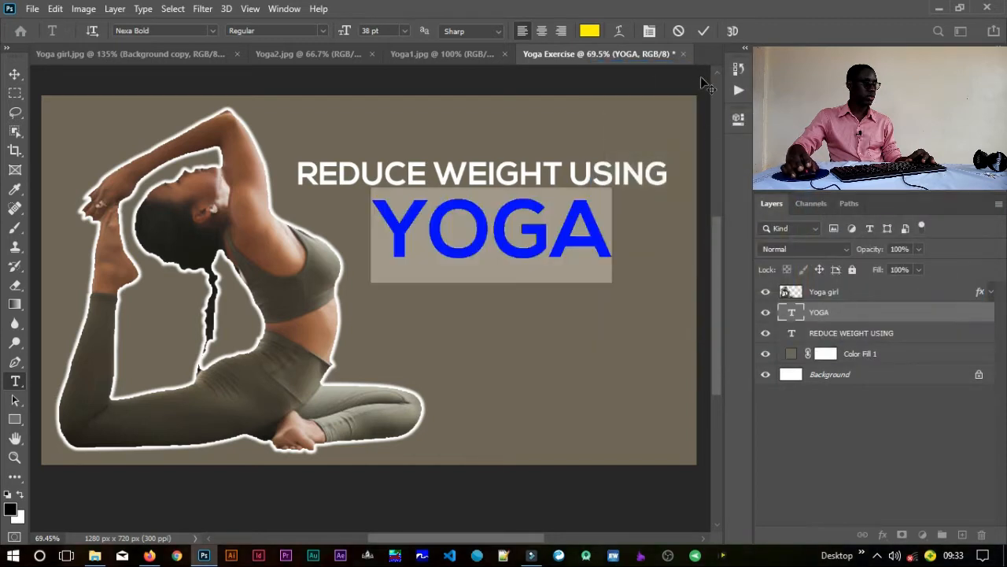
{"action": "left_click", "coordinate": [709, 33]}
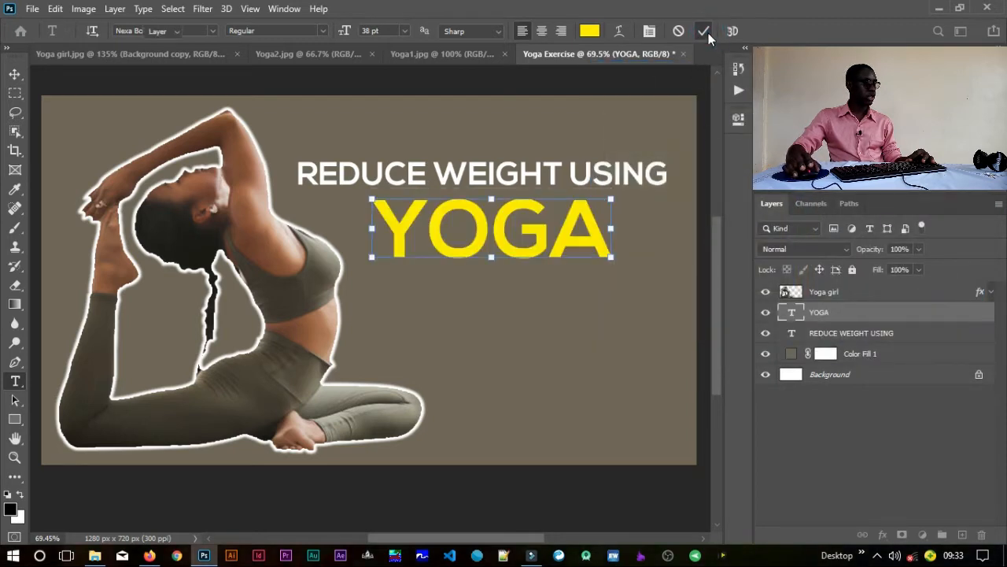
{"action": "key", "text": "v"}
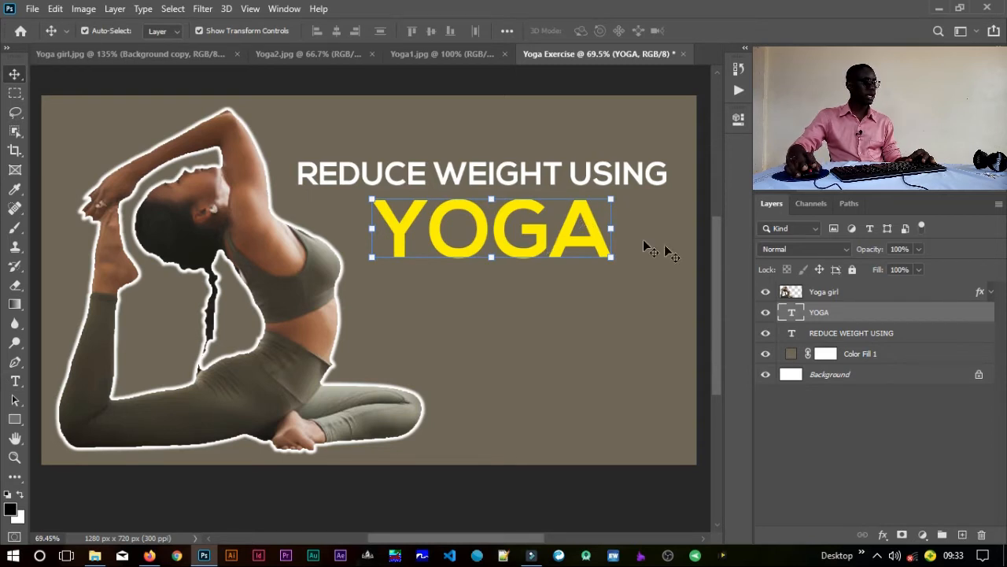
Step: Widen the letter spacing of the YOGA text and shift the word left beneath the REDUCE WEIGHT USING line
{"action": "left_click", "coordinate": [829, 53]}
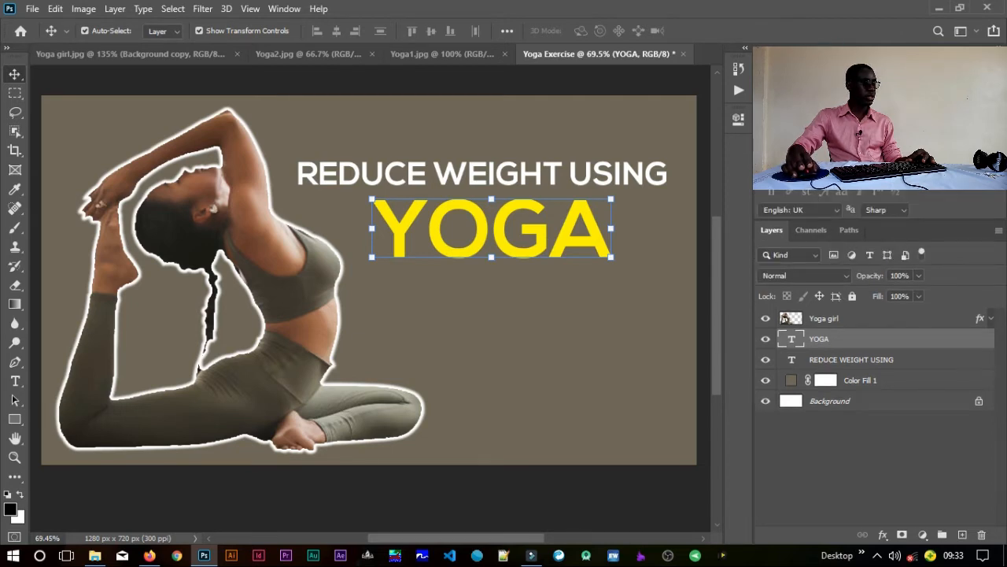
{"action": "left_click_drag", "start_coordinate": [851, 115], "coordinate": [882, 115]}
{"action": "left_click_drag", "start_coordinate": [594, 254], "coordinate": [564, 255]}
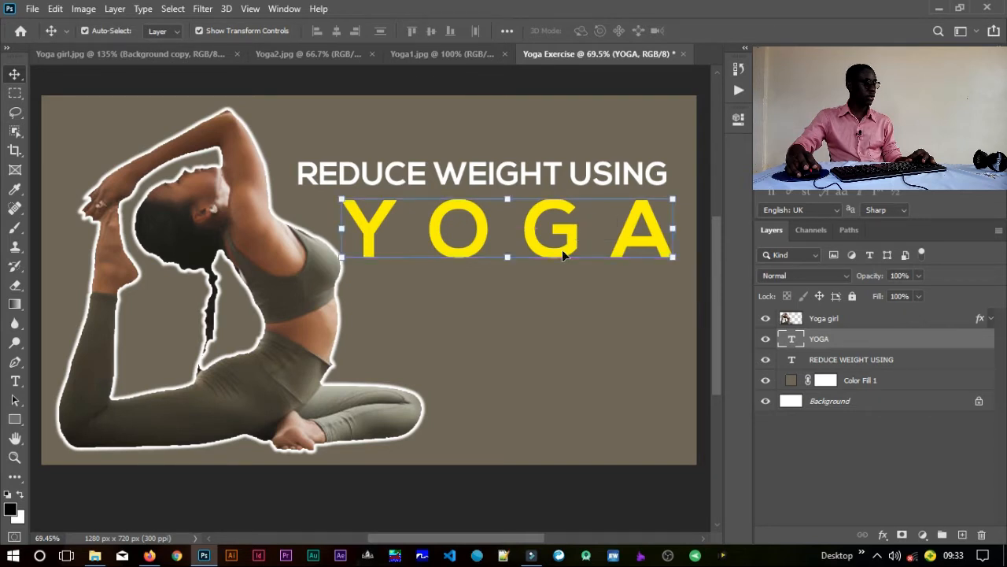
{"action": "left_click", "coordinate": [818, 55]}
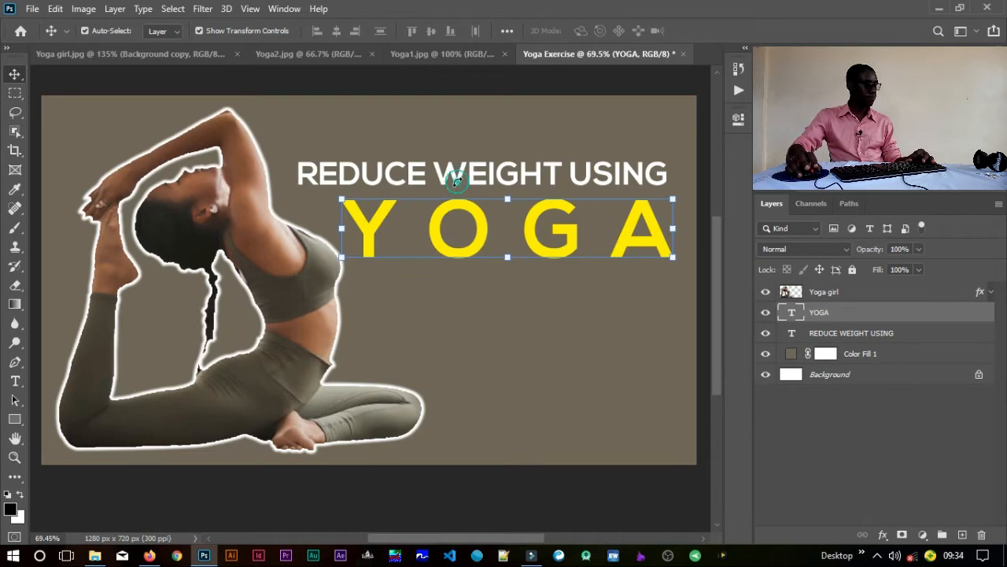
{"action": "key", "text": "ctrl+t"}
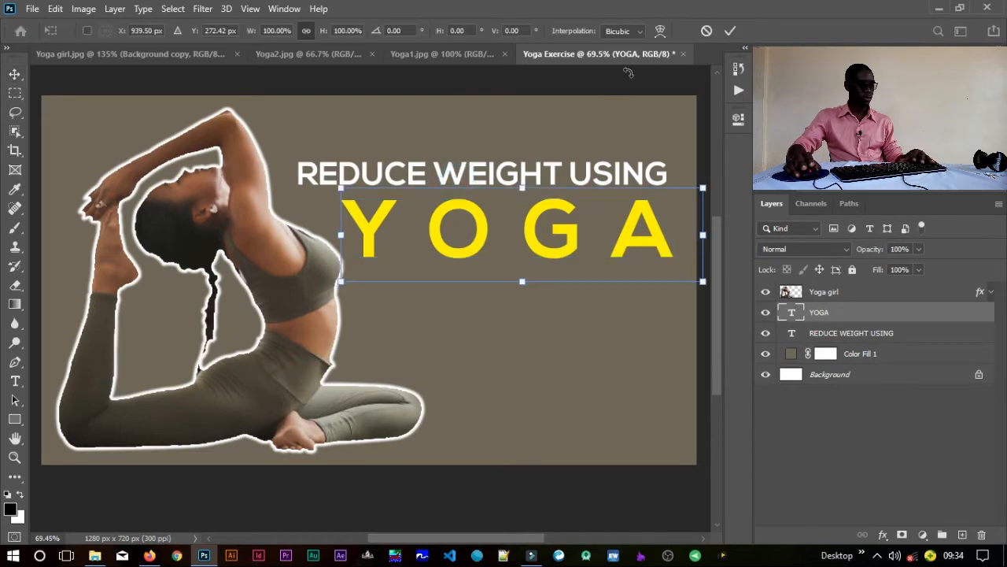
{"action": "left_click", "coordinate": [706, 32]}
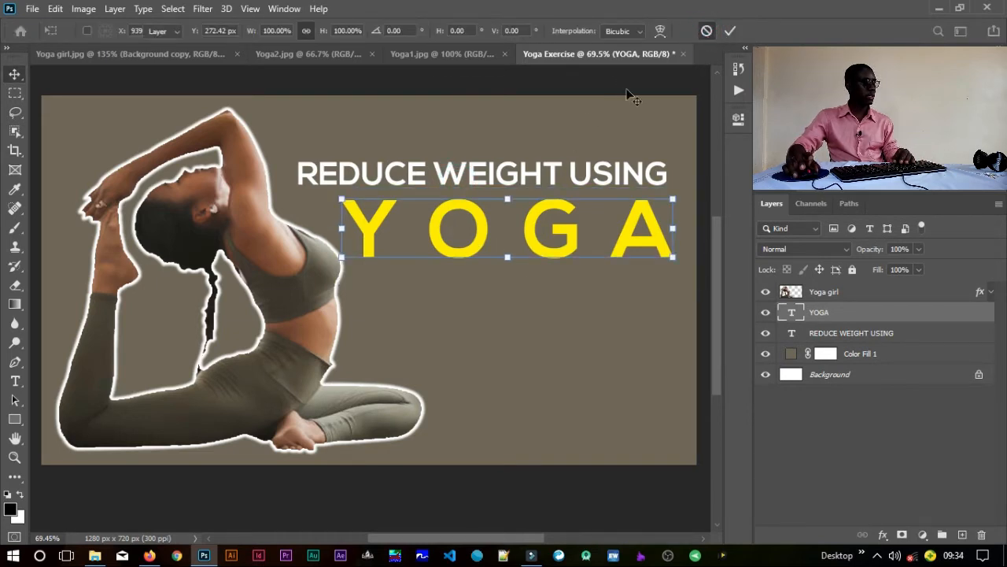
Step: Move the REDUCE WEIGHT USING text right until its end reaches the canvas's right edge
{"action": "left_click", "coordinate": [586, 170]}
{"action": "left_click_drag", "start_coordinate": [629, 173], "coordinate": [663, 172]}
Step: Try smaller font sizes of 14 pt and 10 pt on the REDUCE WEIGHT USING text, and undo the edit
{"action": "double_click", "coordinate": [800, 340]}
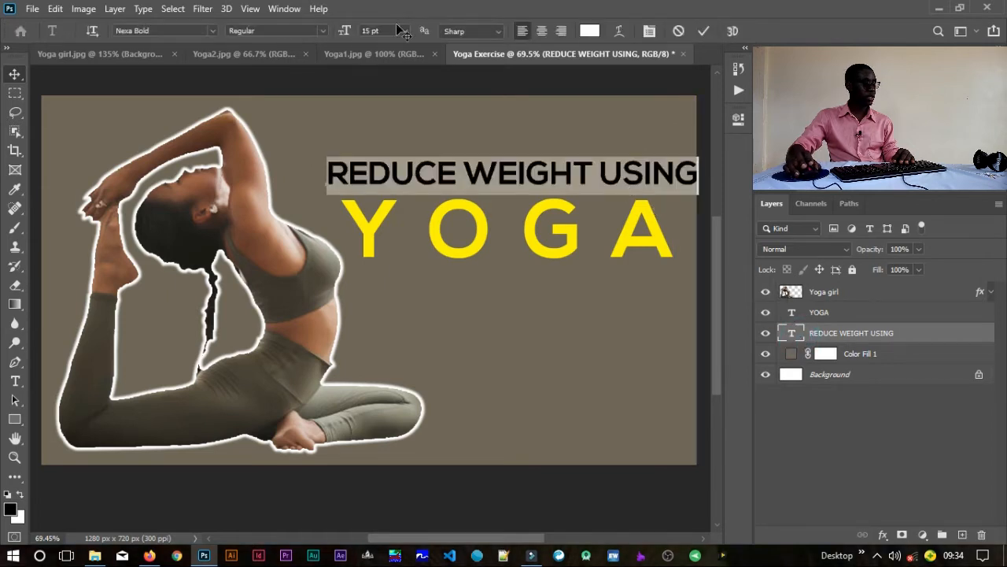
{"action": "left_click", "coordinate": [368, 30]}
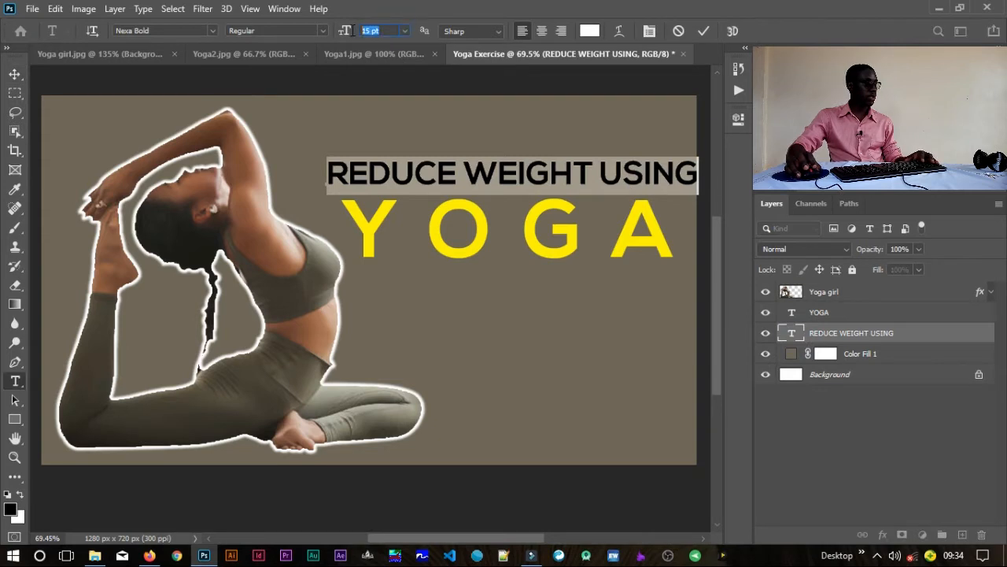
{"action": "type", "text": "14"}
{"action": "key", "text": "Return"}
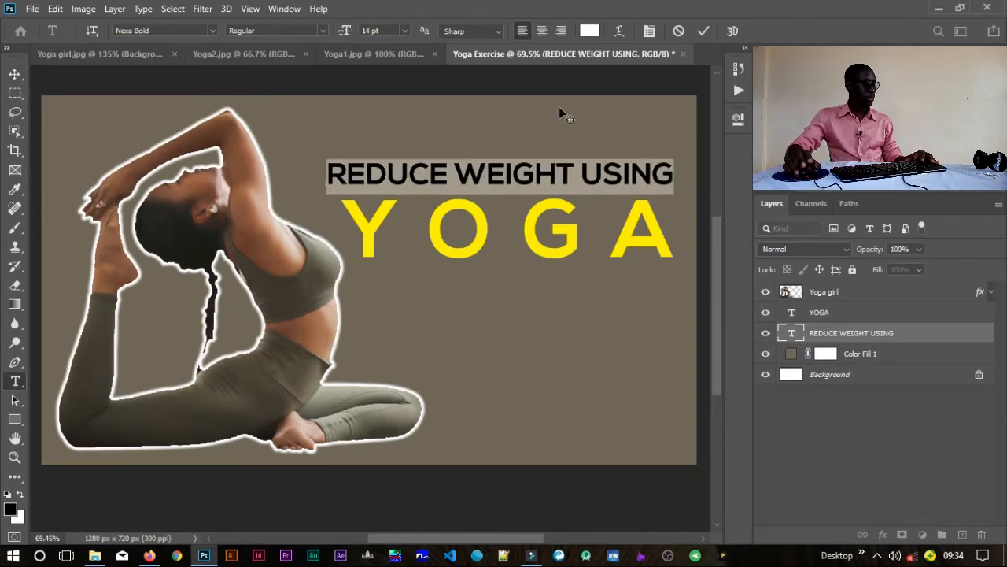
{"action": "left_click_drag", "start_coordinate": [344, 36], "coordinate": [340, 37]}
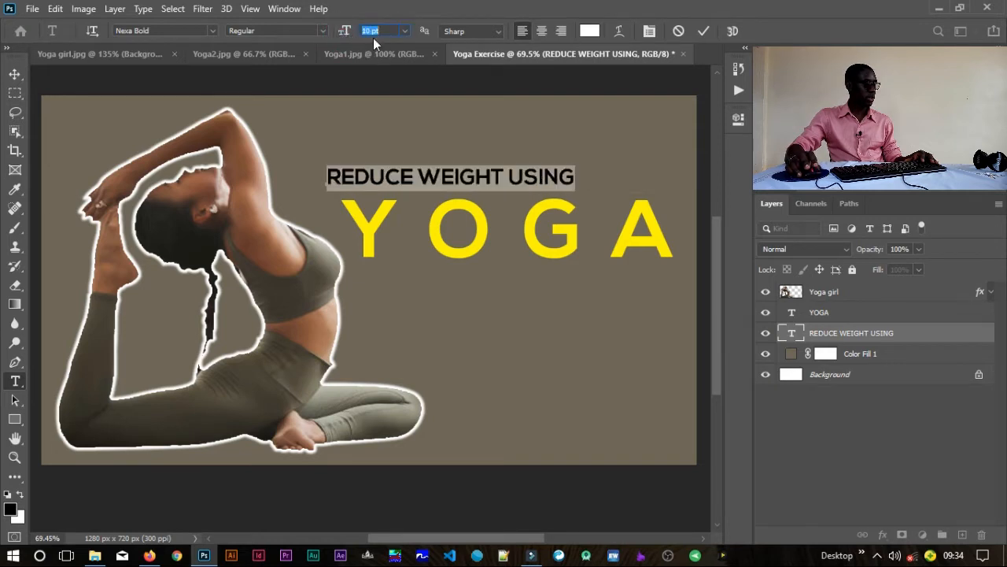
{"action": "type", "text": "12"}
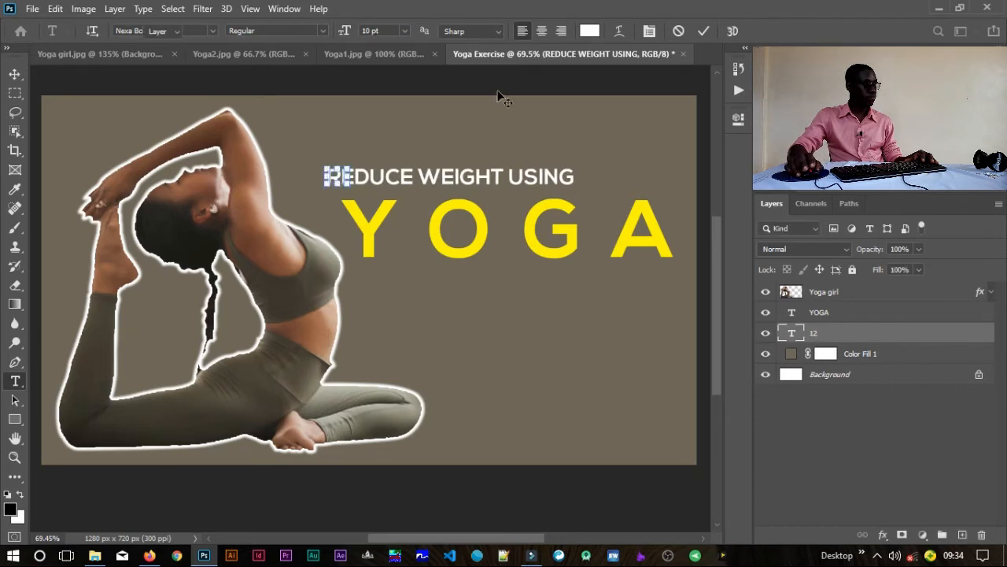
{"action": "key", "text": "ctrl+Return"}
{"action": "key", "text": "v"}
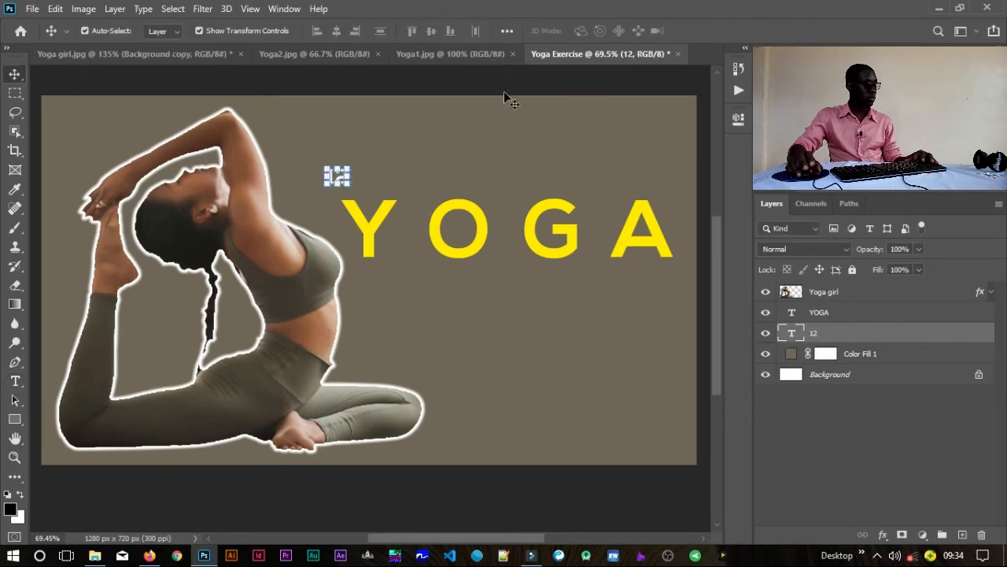
{"action": "key", "text": "ctrl+z"}
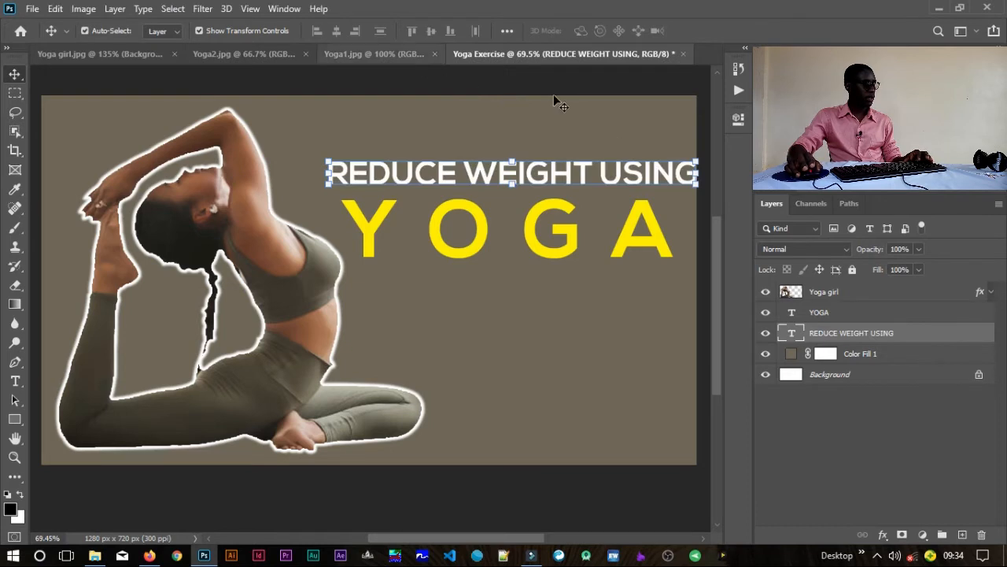
Step: Set the REDUCE WEIGHT USING text to 12 pt and align its start with the left edge of YOGA
{"action": "double_click", "coordinate": [791, 333]}
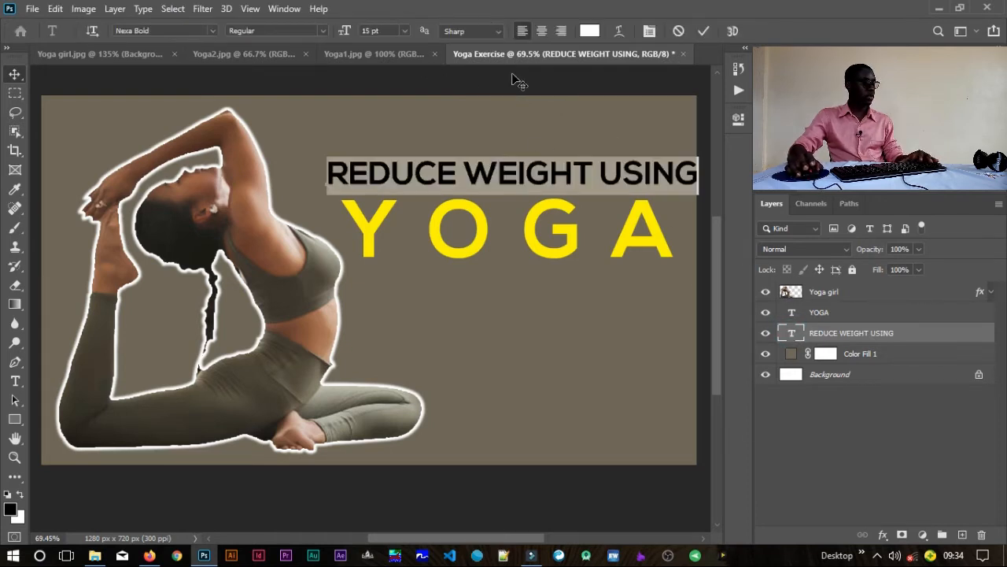
{"action": "left_click", "coordinate": [383, 30]}
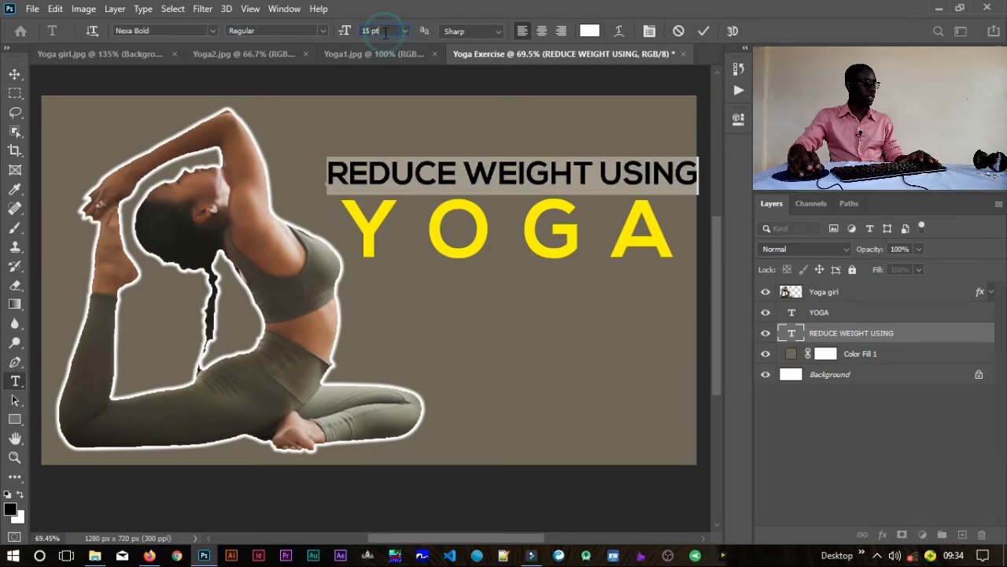
{"action": "type", "text": "12"}
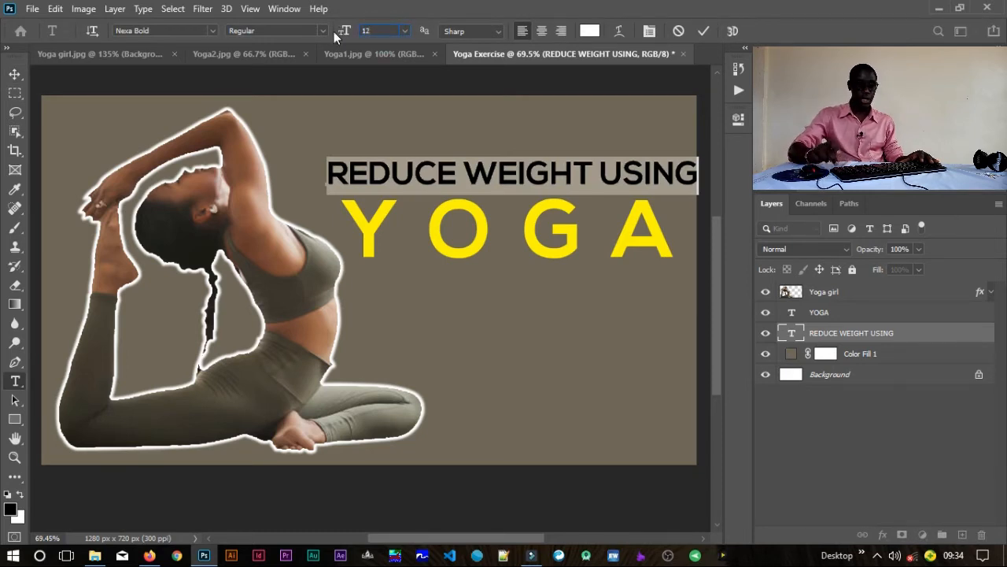
{"action": "key", "text": "Return"}
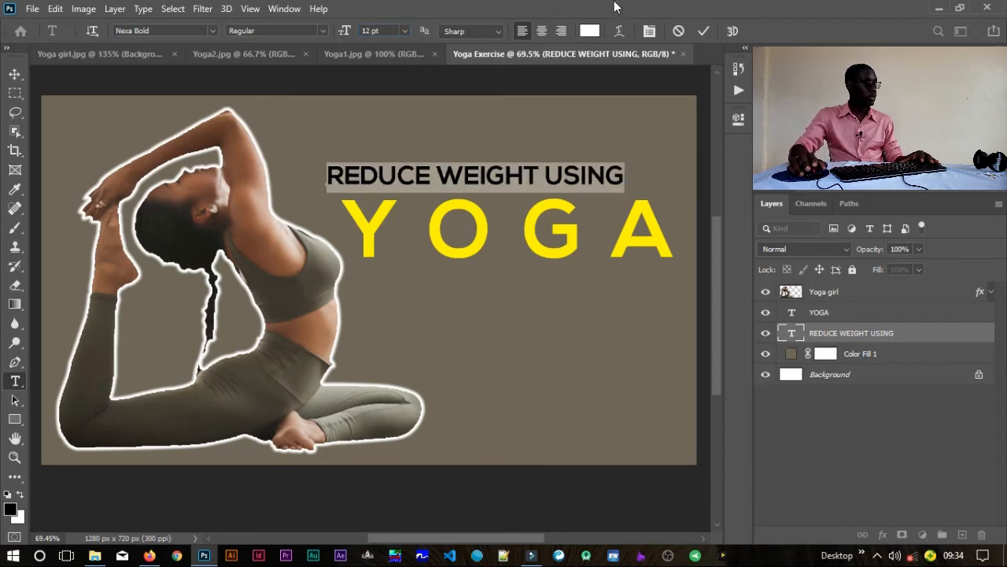
{"action": "left_click", "coordinate": [703, 31]}
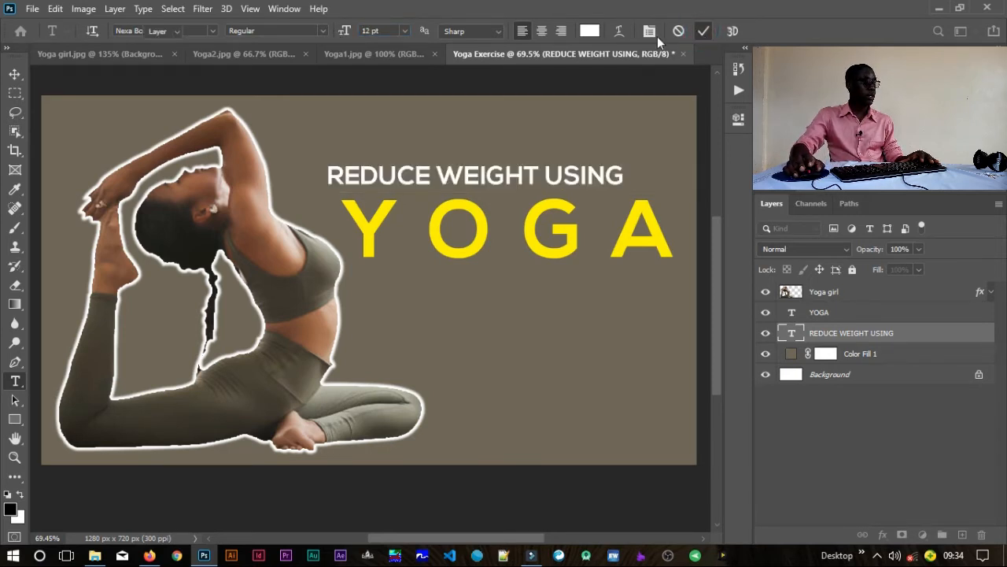
{"action": "key", "text": "v"}
{"action": "left_click_drag", "start_coordinate": [535, 182], "coordinate": [550, 184]}
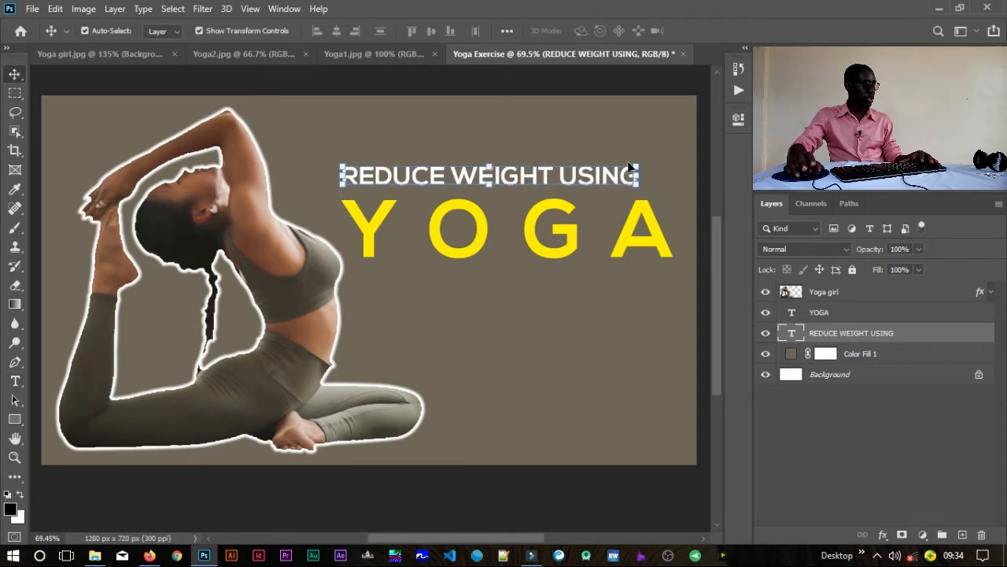
Step: Scale the REDUCE WEIGHT USING text up proportionally to about 106.5%, keeping its start aligned with YOGA
{"action": "key", "text": "ctrl+t"}
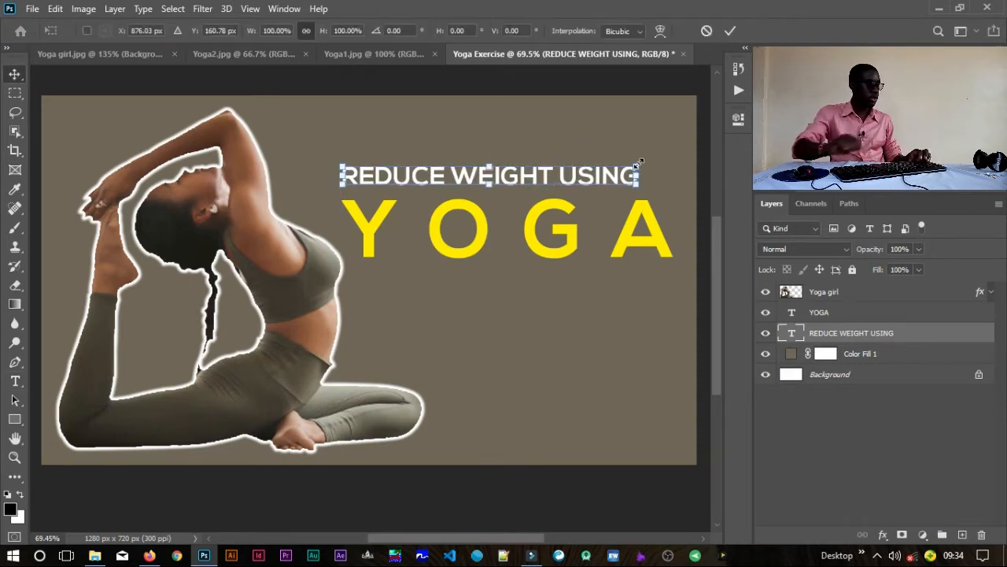
{"action": "left_click_drag", "start_coordinate": [639, 163], "coordinate": [653, 151]}
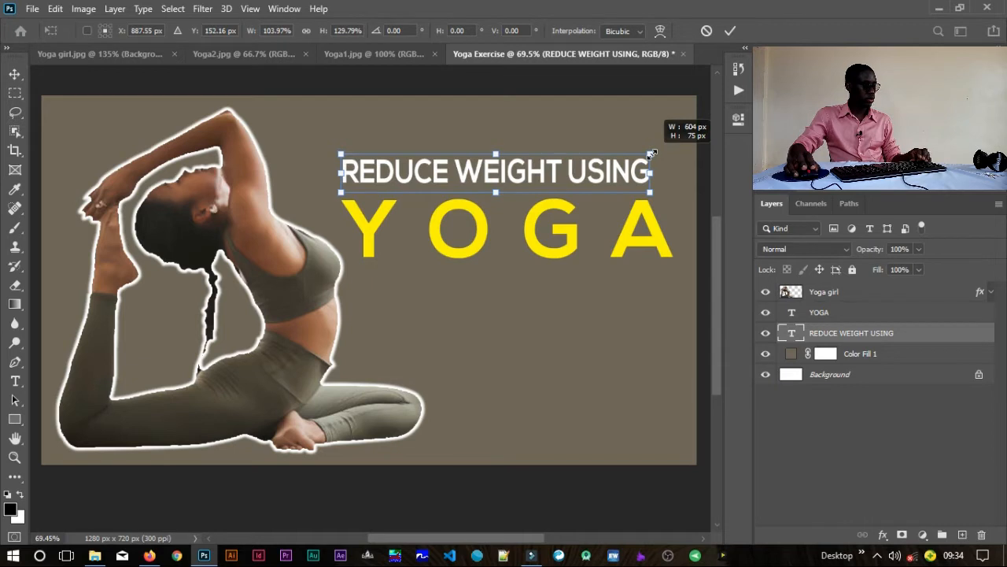
{"action": "left_click_drag", "start_coordinate": [653, 153], "coordinate": [656, 151]}
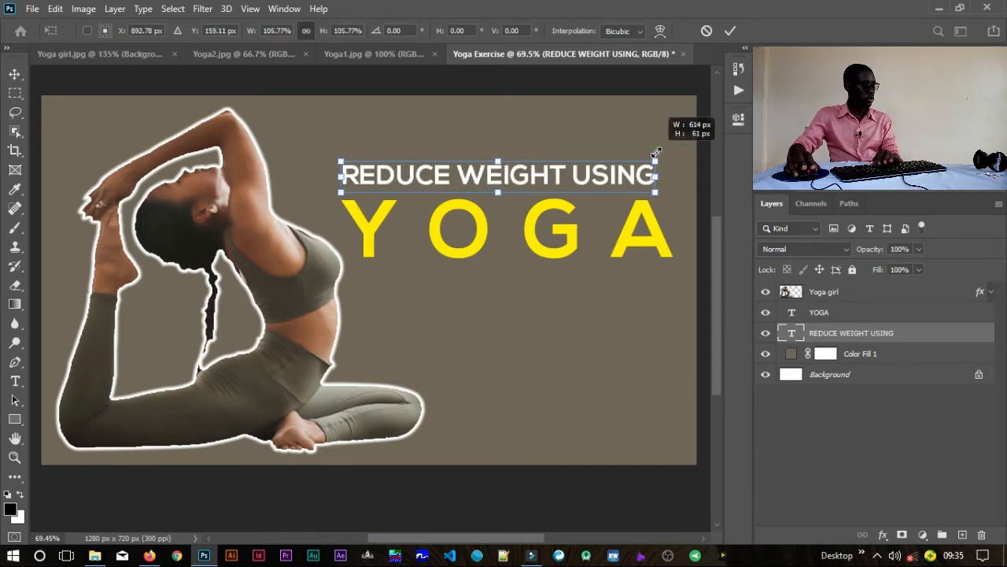
{"action": "left_click_drag", "start_coordinate": [658, 150], "coordinate": [658, 150]}
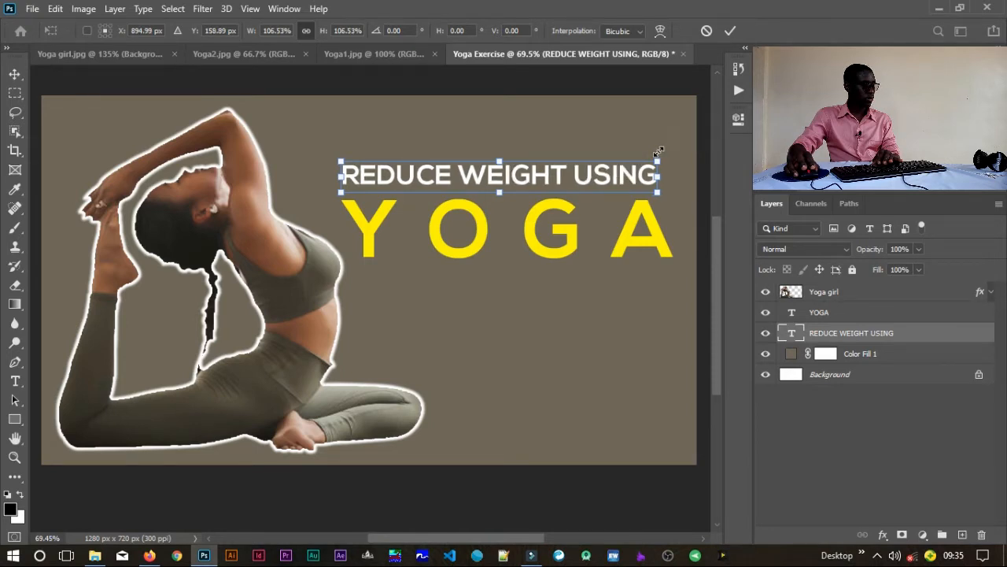
{"action": "key", "text": "Return"}
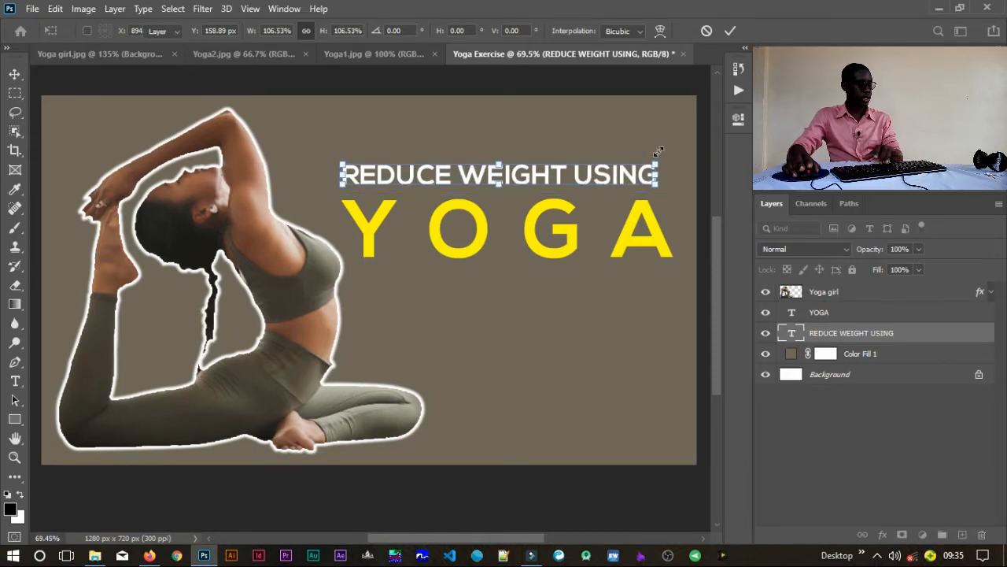
{"action": "left_click", "coordinate": [535, 89]}
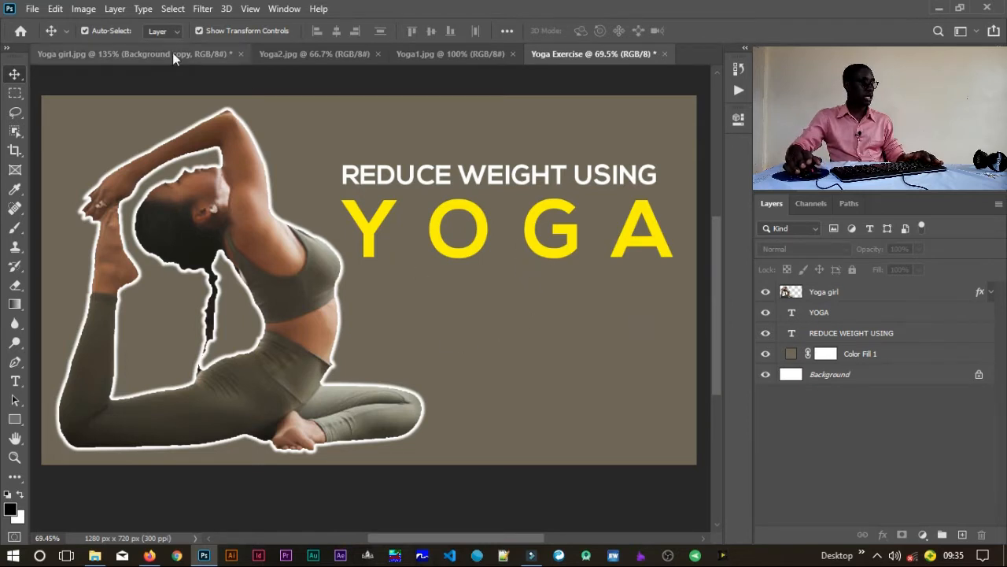
Step: Place the Twitter-icon-2 image from the Icons folder on drive D as an embedded object
{"action": "left_click", "coordinate": [32, 8]}
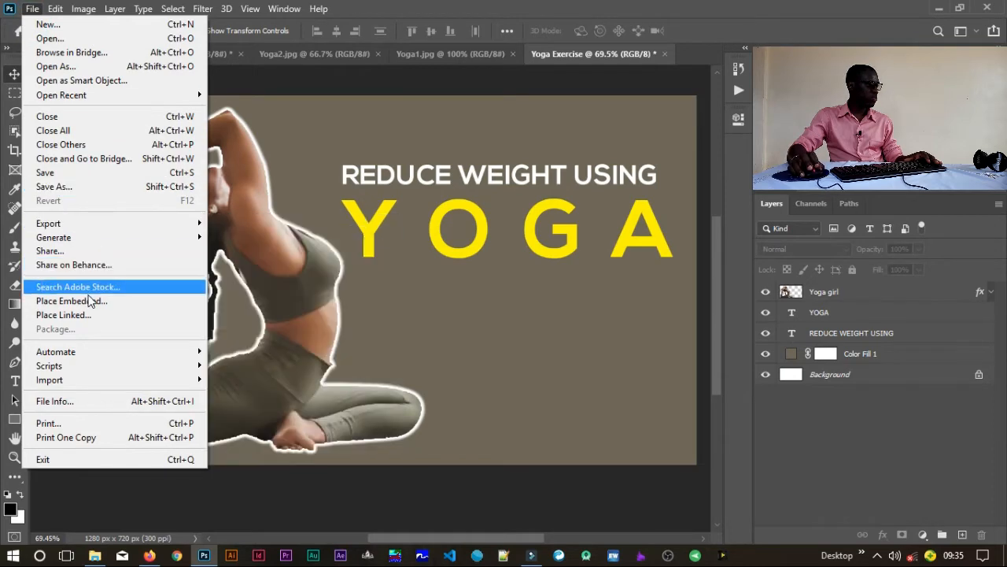
{"action": "left_click", "coordinate": [93, 304]}
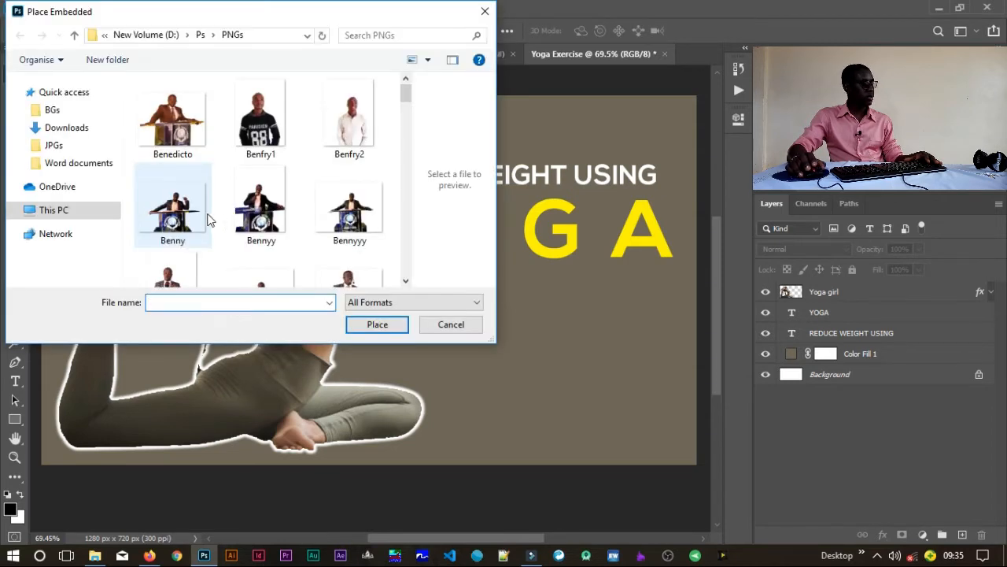
{"action": "left_click", "coordinate": [90, 211]}
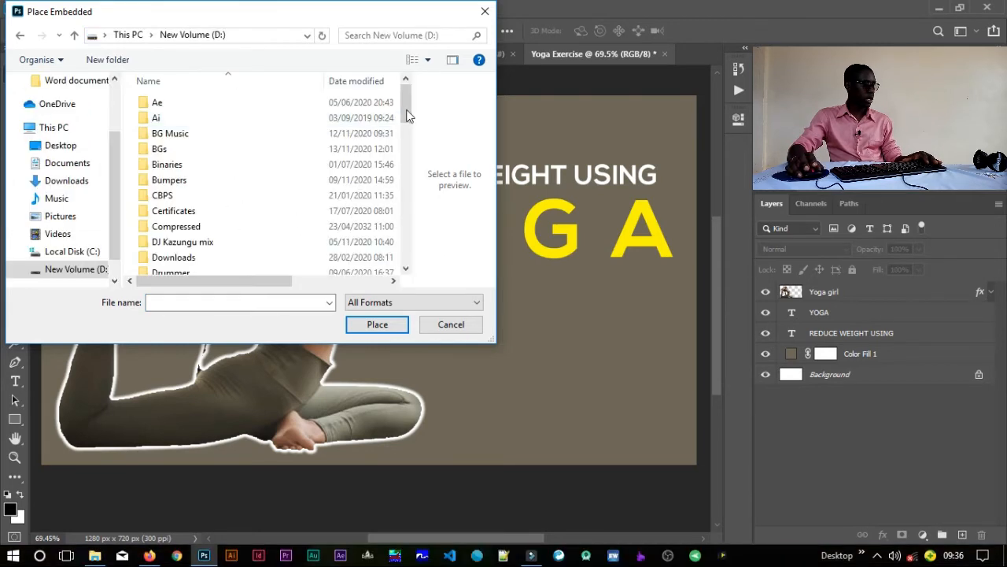
{"action": "left_click_drag", "start_coordinate": [407, 108], "coordinate": [407, 159]}
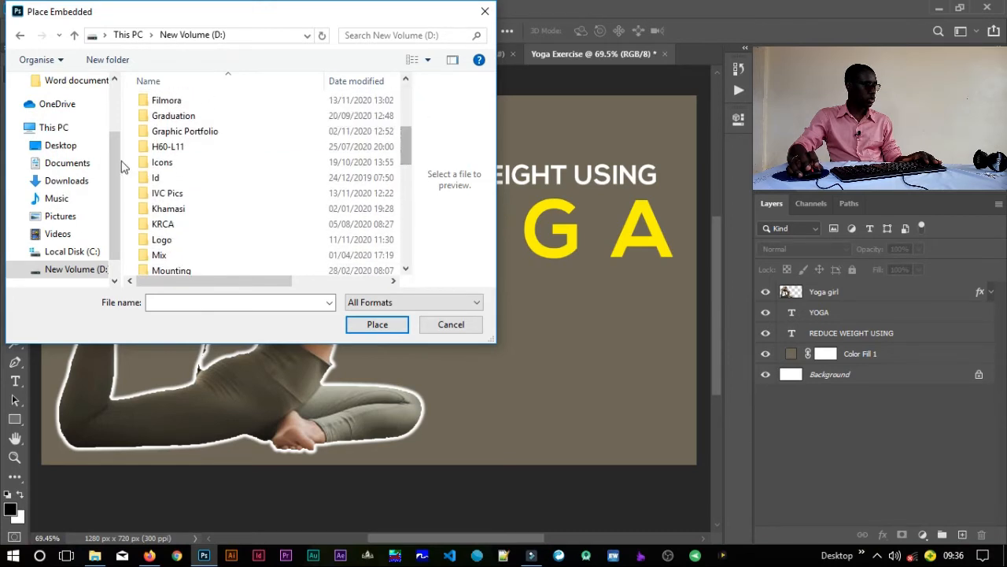
{"action": "left_click", "coordinate": [160, 161]}
{"action": "double_click", "coordinate": [160, 161]}
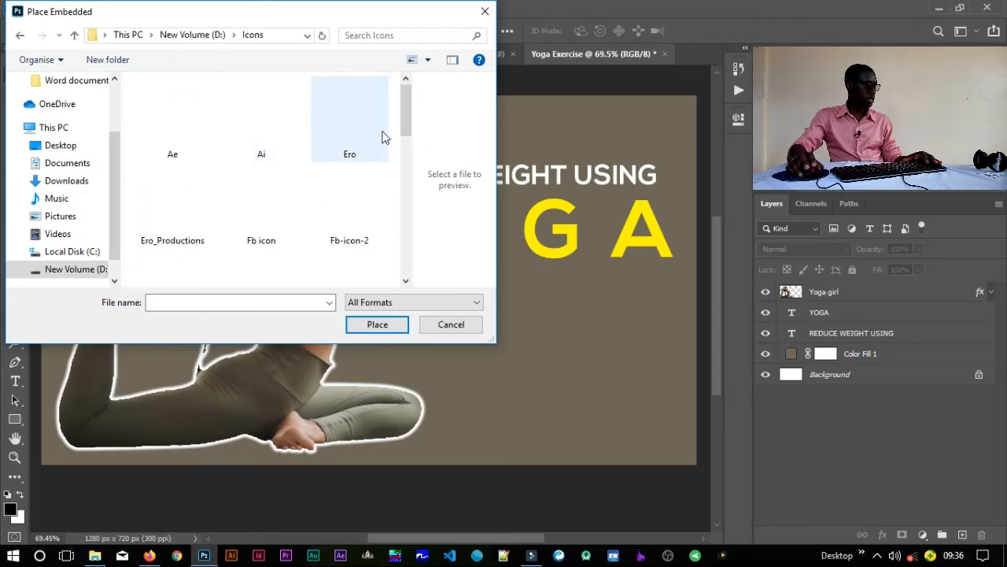
{"action": "left_click_drag", "start_coordinate": [407, 123], "coordinate": [407, 172]}
{"action": "left_click", "coordinate": [376, 152]}
{"action": "left_click", "coordinate": [261, 177]}
{"action": "left_click_drag", "start_coordinate": [407, 164], "coordinate": [407, 240]}
{"action": "left_click", "coordinate": [191, 194]}
{"action": "left_click", "coordinate": [379, 325]}
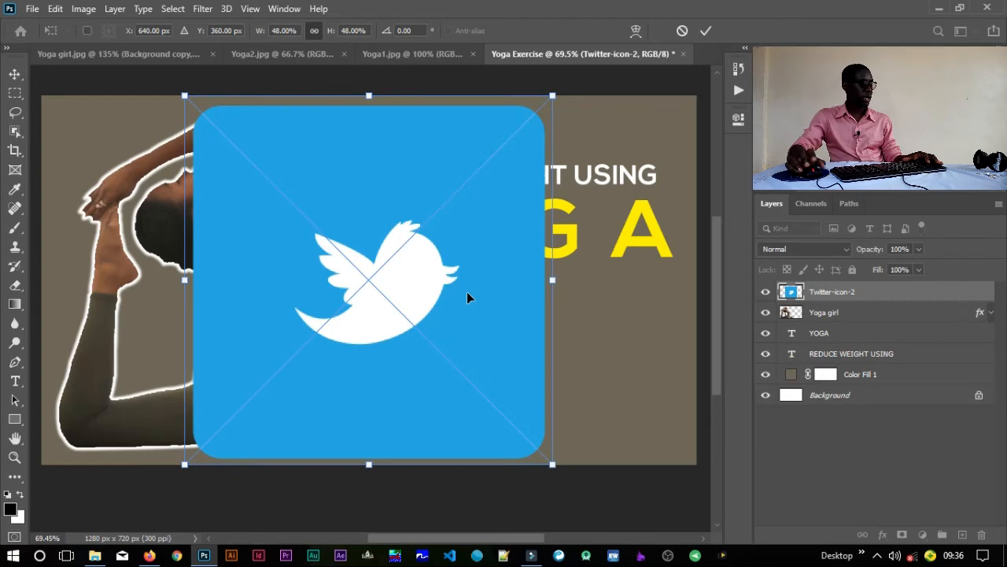
Step: Shrink the Twitter icon to about 3.26% and position it beneath the YOGA text, between its Y and O
{"action": "left_click_drag", "start_coordinate": [554, 90], "coordinate": [501, 147]}
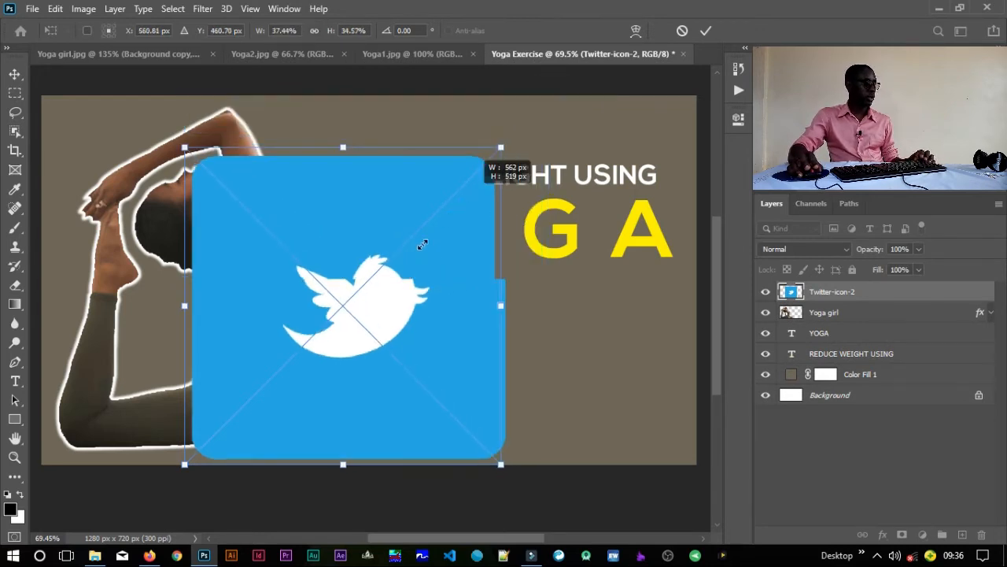
{"action": "left_click_drag", "start_coordinate": [431, 236], "coordinate": [402, 273]}
{"action": "left_click_drag", "start_coordinate": [377, 304], "coordinate": [314, 365]}
{"action": "left_click_drag", "start_coordinate": [295, 378], "coordinate": [211, 439]}
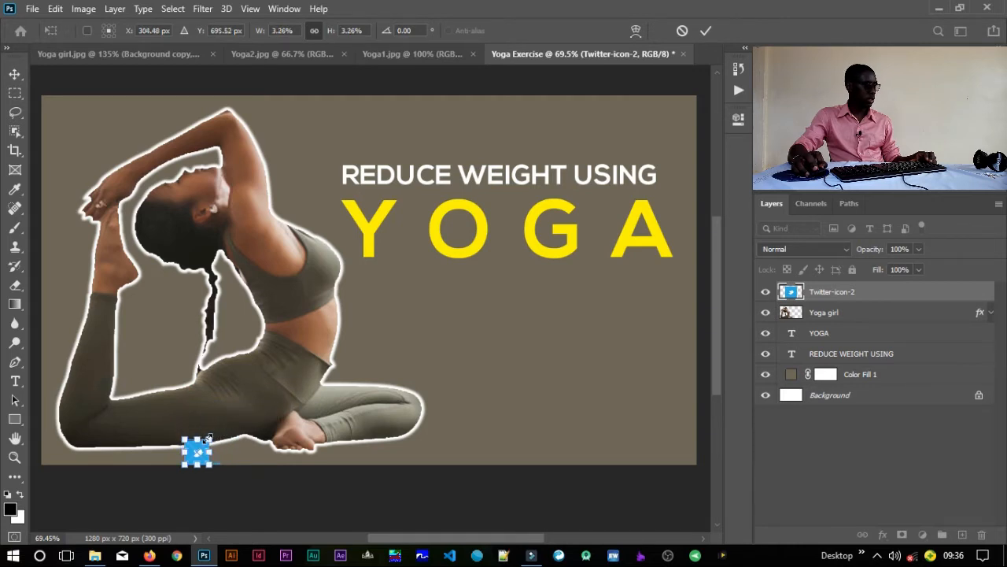
{"action": "key", "text": "Return"}
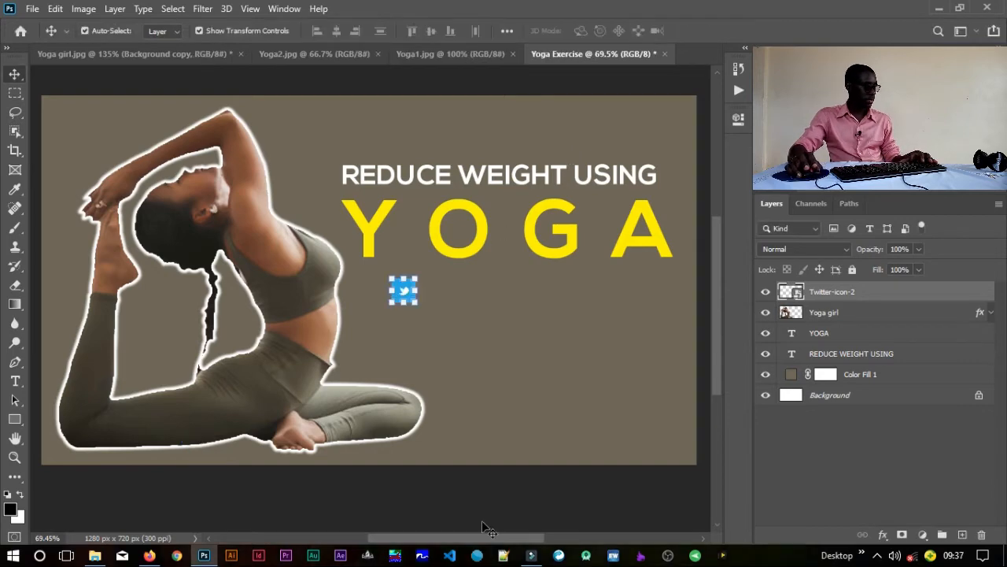
{"action": "left_click", "coordinate": [473, 503]}
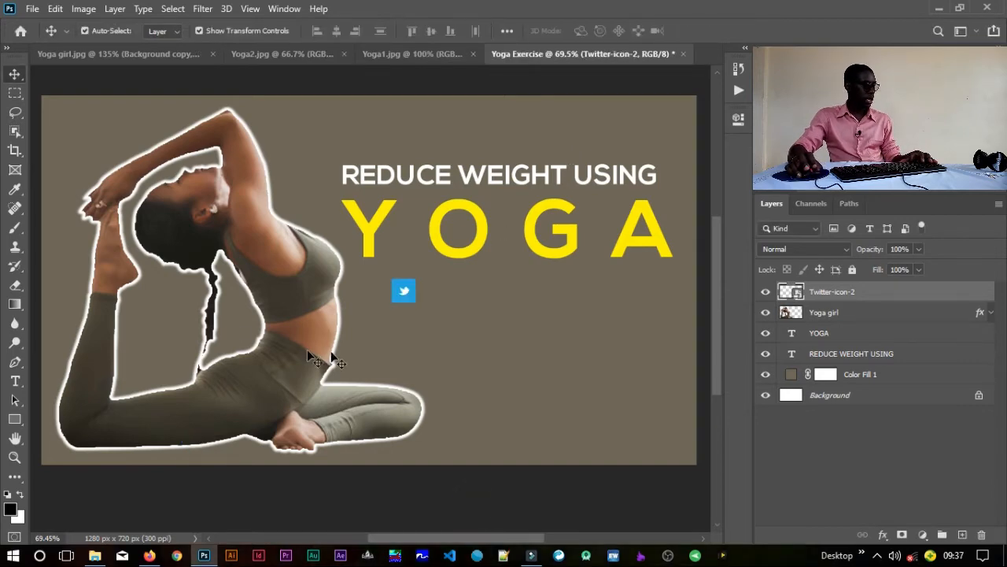
Step: Place the Fb-icon-2 image from the Icons folder as an embedded object
{"action": "left_click", "coordinate": [33, 9]}
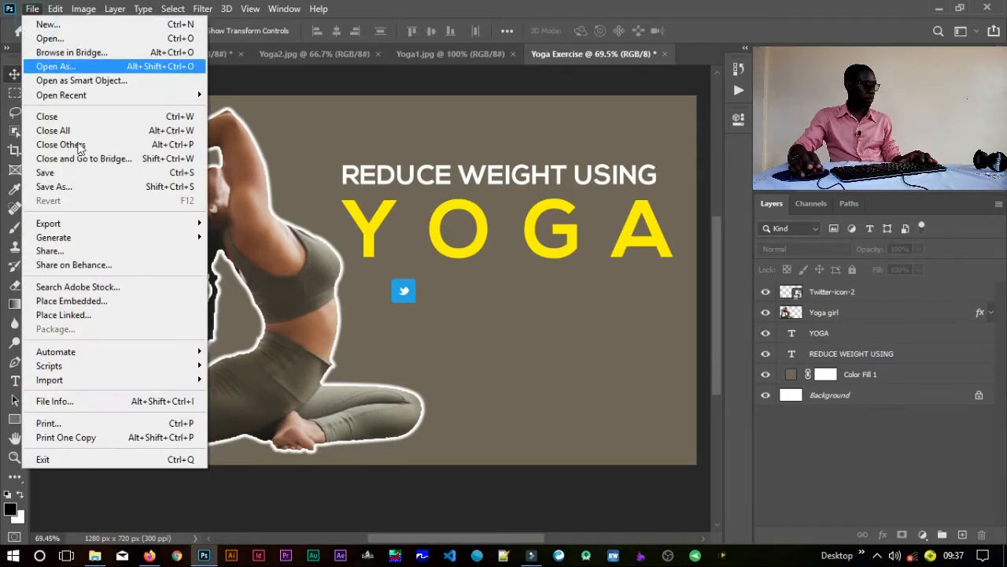
{"action": "left_click", "coordinate": [85, 300]}
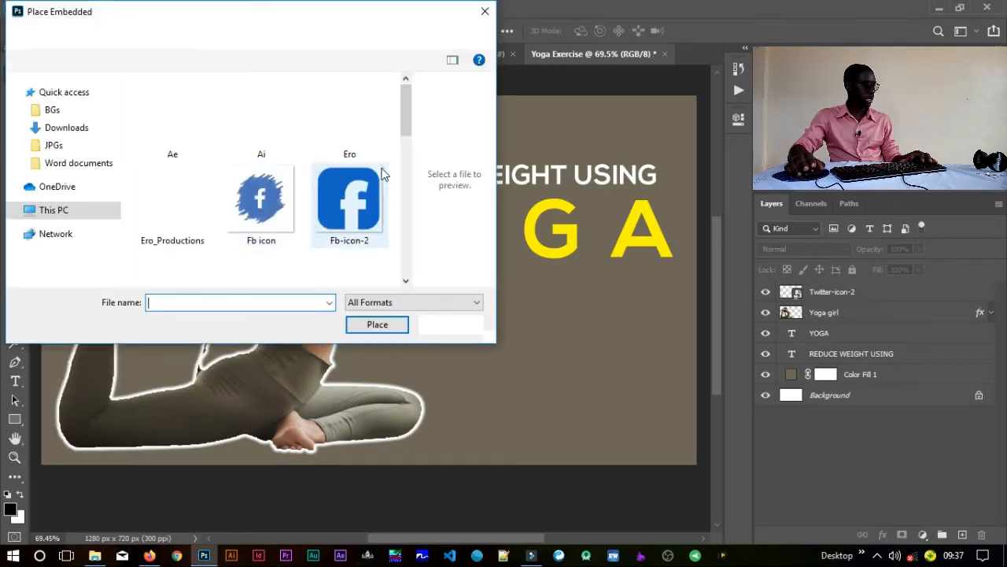
{"action": "left_click", "coordinate": [382, 183]}
{"action": "left_click", "coordinate": [372, 321]}
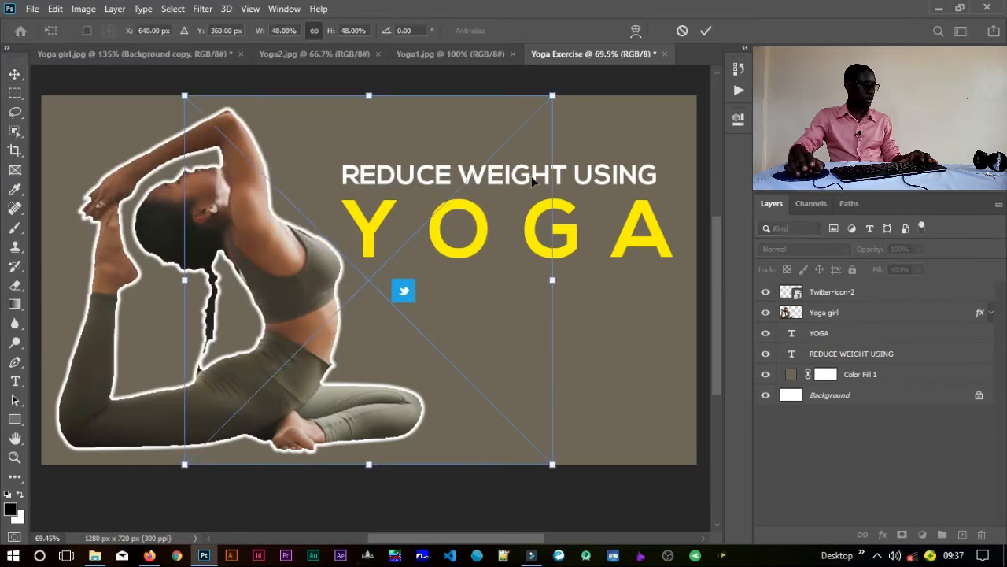
Step: Shrink the Facebook icon to roughly the Twitter icon's size and position it just right of that icon
{"action": "left_click_drag", "start_coordinate": [554, 86], "coordinate": [219, 438]}
{"action": "key", "text": "Return"}
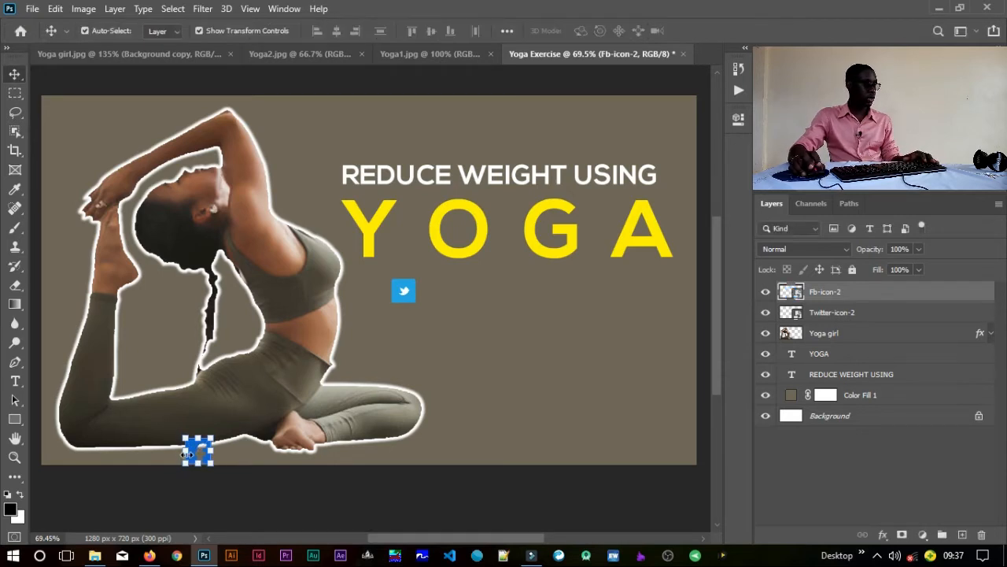
{"action": "left_click", "coordinate": [199, 452]}
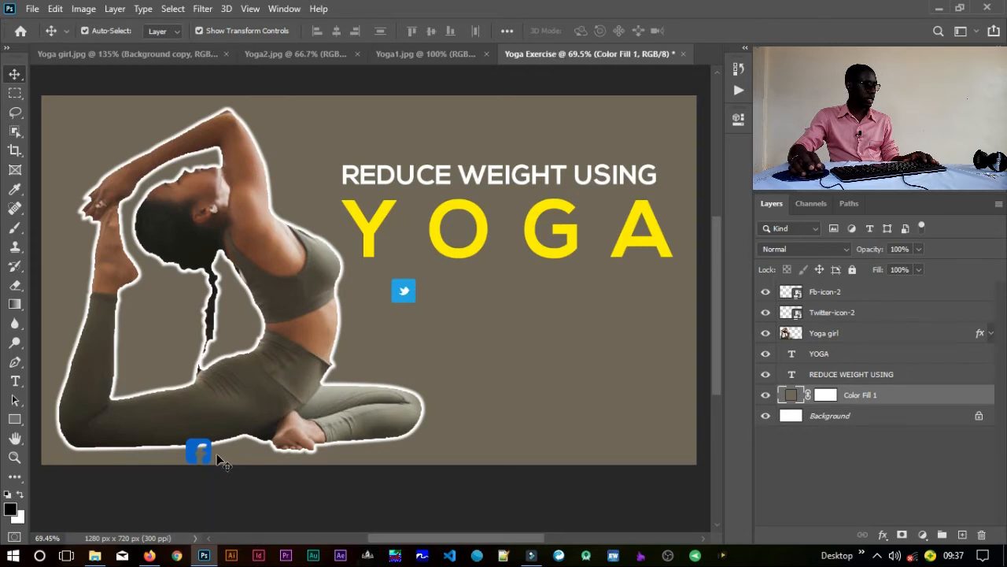
{"action": "left_click_drag", "start_coordinate": [208, 460], "coordinate": [445, 306]}
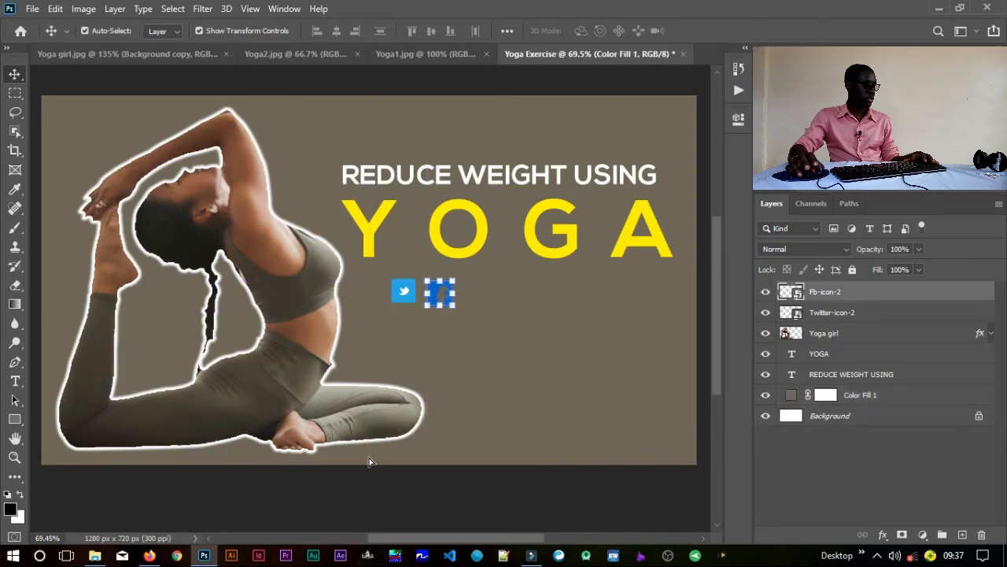
Step: Place the Ig-icon-2 image from the Icons folder as an embedded object
{"action": "left_click", "coordinate": [34, 10]}
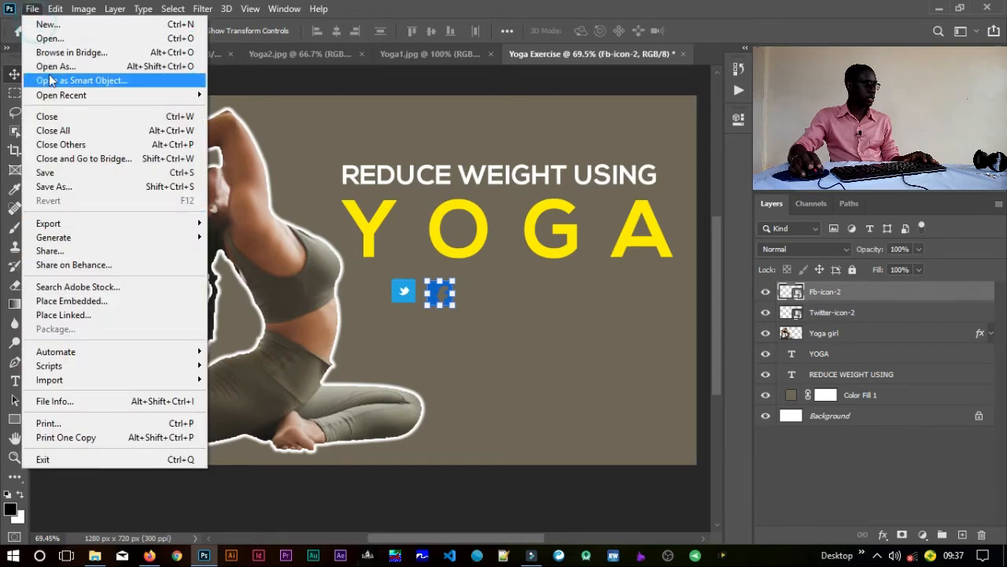
{"action": "left_click", "coordinate": [63, 300]}
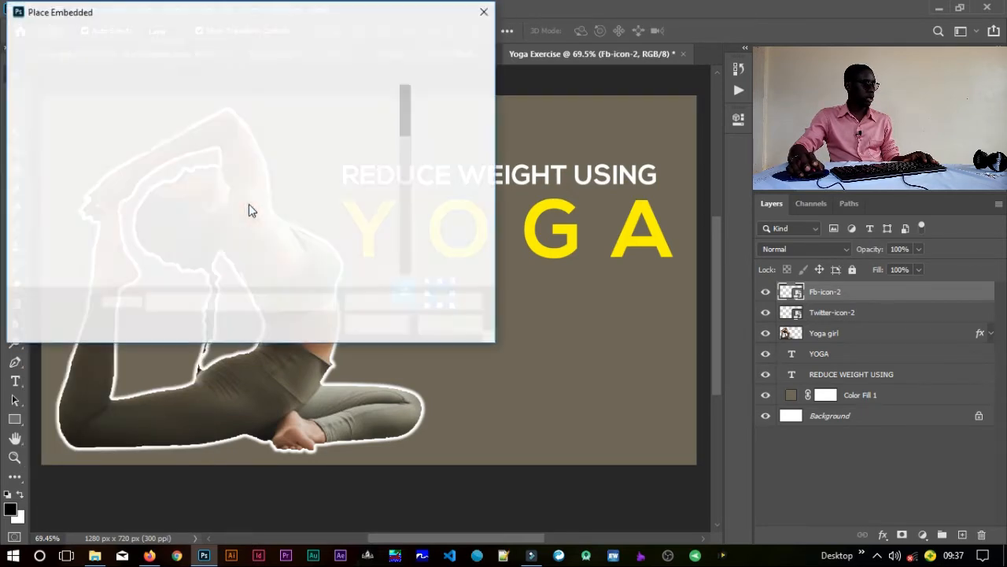
{"action": "left_click_drag", "start_coordinate": [404, 123], "coordinate": [403, 184]}
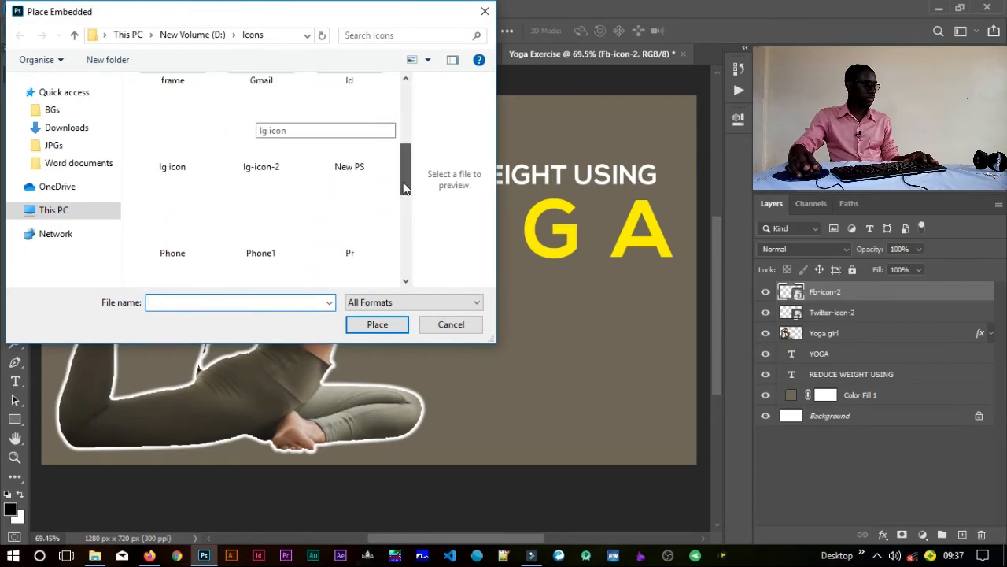
{"action": "left_click", "coordinate": [266, 153]}
{"action": "left_click", "coordinate": [361, 325]}
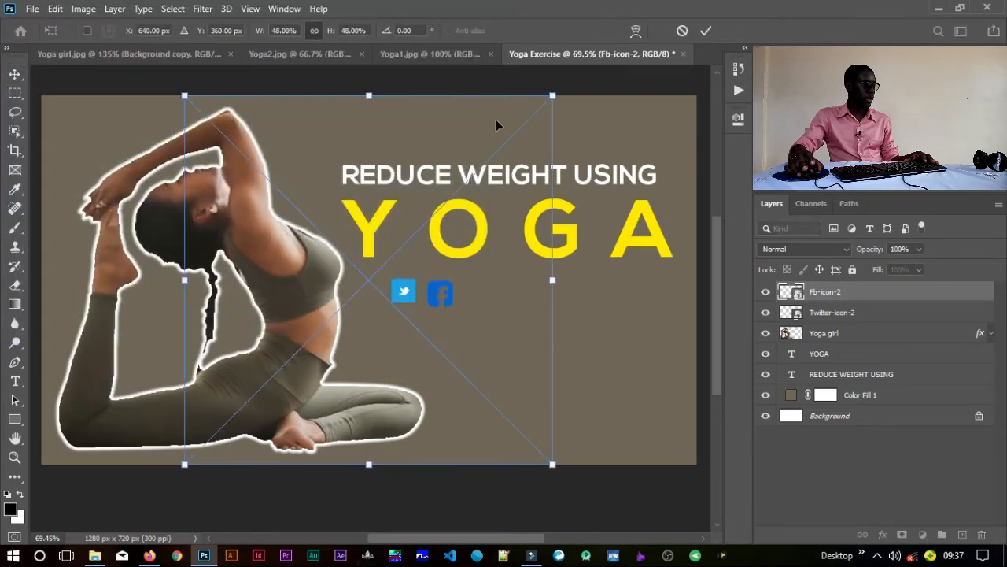
Step: Shrink the Instagram icon to about 2.83% (42 × 42 px) and position it right of the Facebook icon, beneath the YOGA text
{"action": "left_click_drag", "start_coordinate": [552, 96], "coordinate": [553, 95]}
{"action": "left_click_drag", "start_coordinate": [502, 161], "coordinate": [324, 370]}
{"action": "left_click_drag", "start_coordinate": [249, 434], "coordinate": [214, 447]}
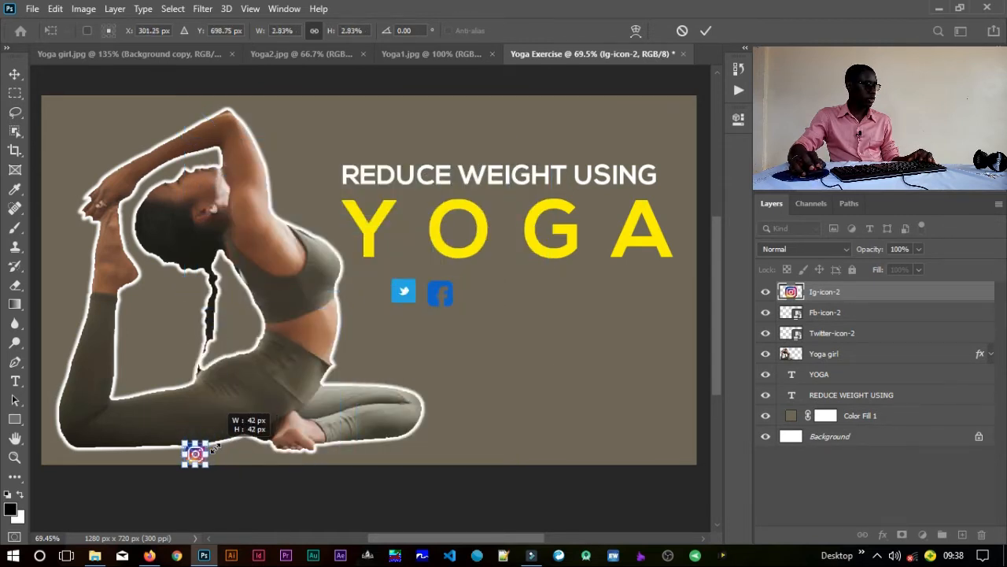
{"action": "left_click_drag", "start_coordinate": [316, 415], "coordinate": [315, 416]}
{"action": "key", "text": "Return"}
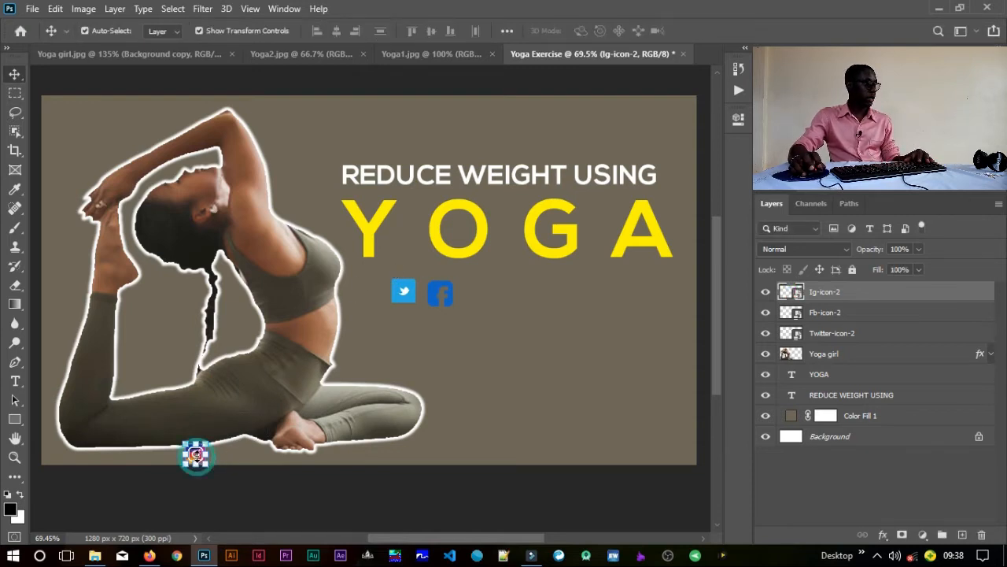
{"action": "key", "text": "ctrl+t"}
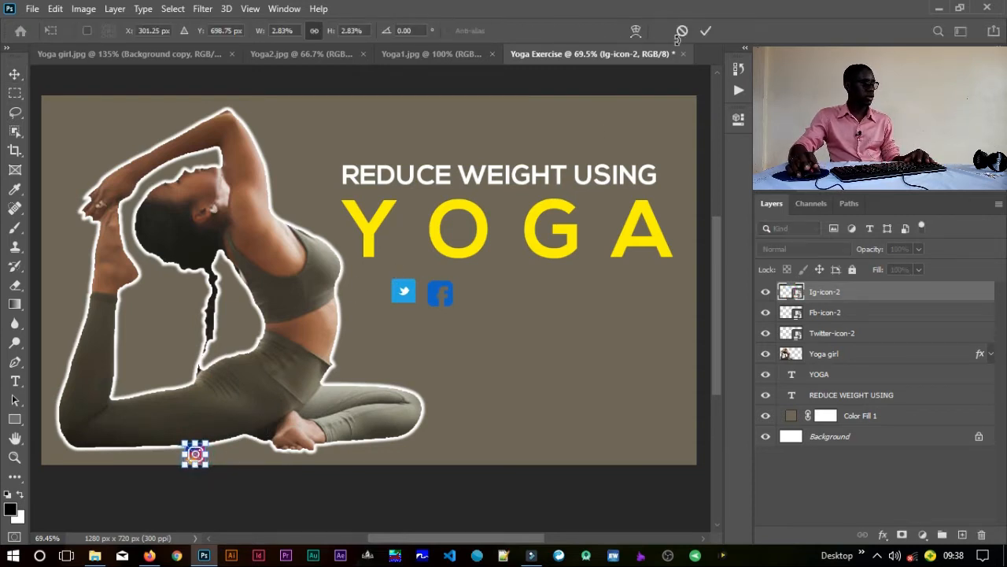
{"action": "left_click", "coordinate": [684, 31]}
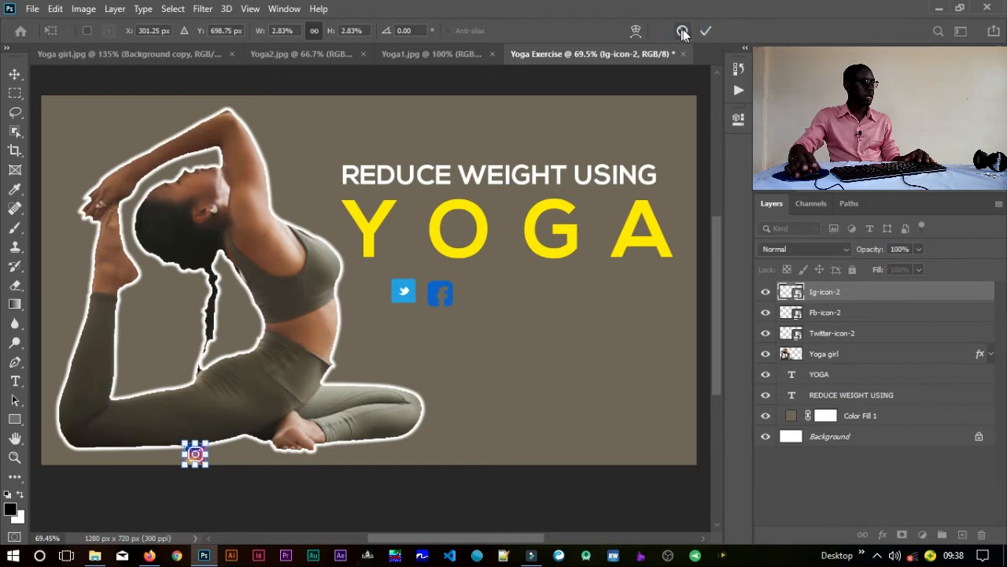
{"action": "left_click", "coordinate": [237, 499]}
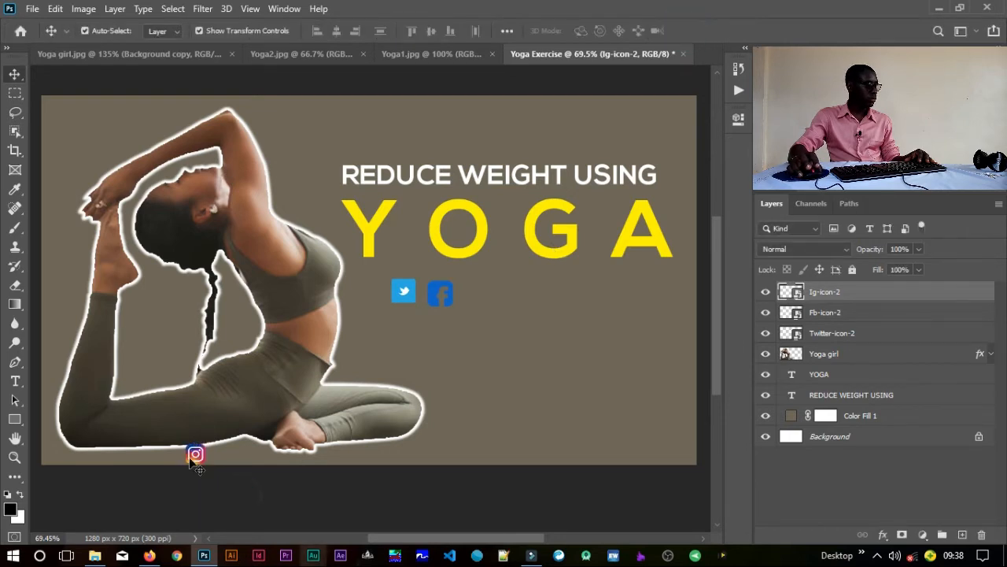
{"action": "left_click_drag", "start_coordinate": [195, 455], "coordinate": [496, 292]}
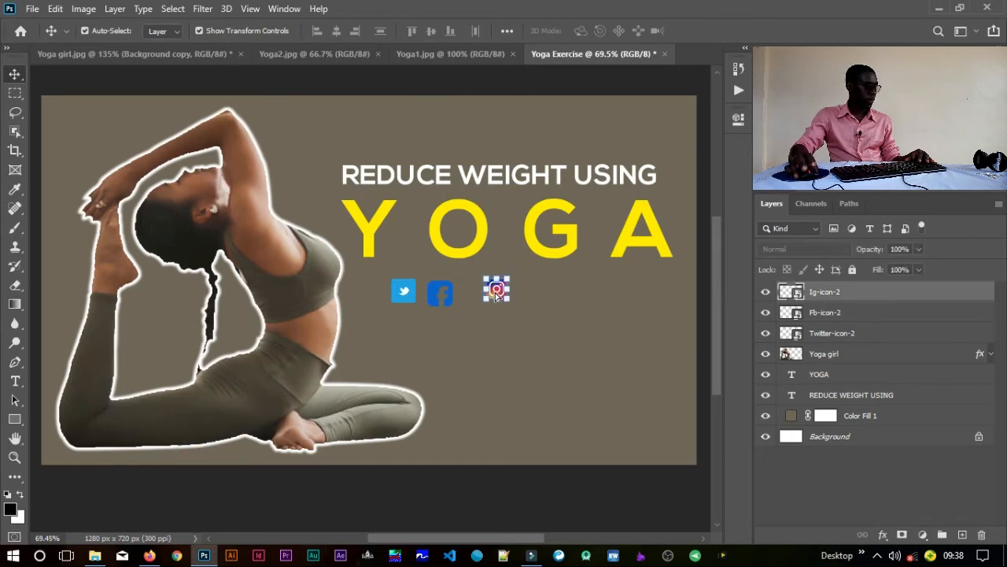
Step: Shrink the Facebook icon to about 2.89% so it roughly matches the Instagram icon's size
{"action": "left_click_drag", "start_coordinate": [434, 286], "coordinate": [351, 262]}
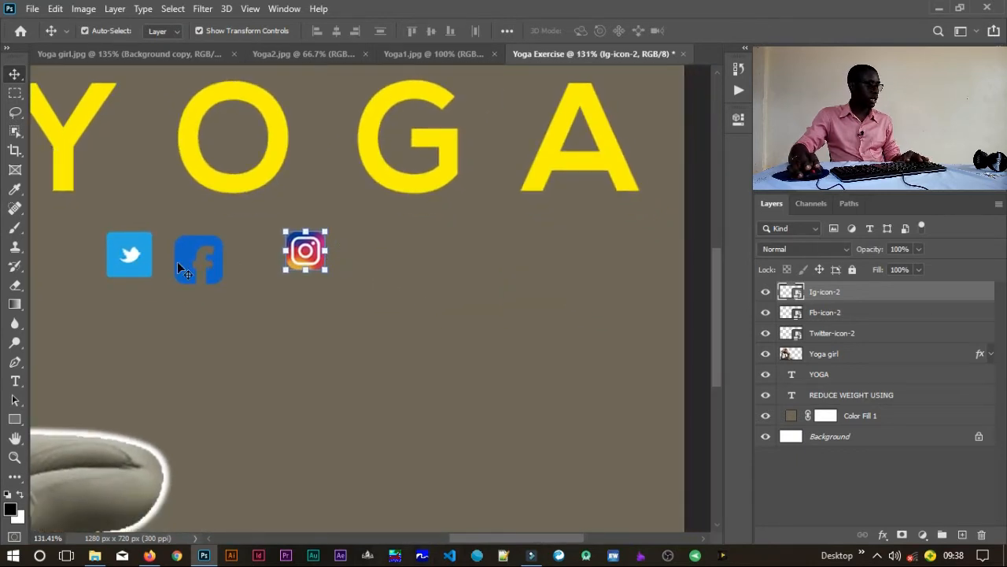
{"action": "left_click", "coordinate": [217, 272]}
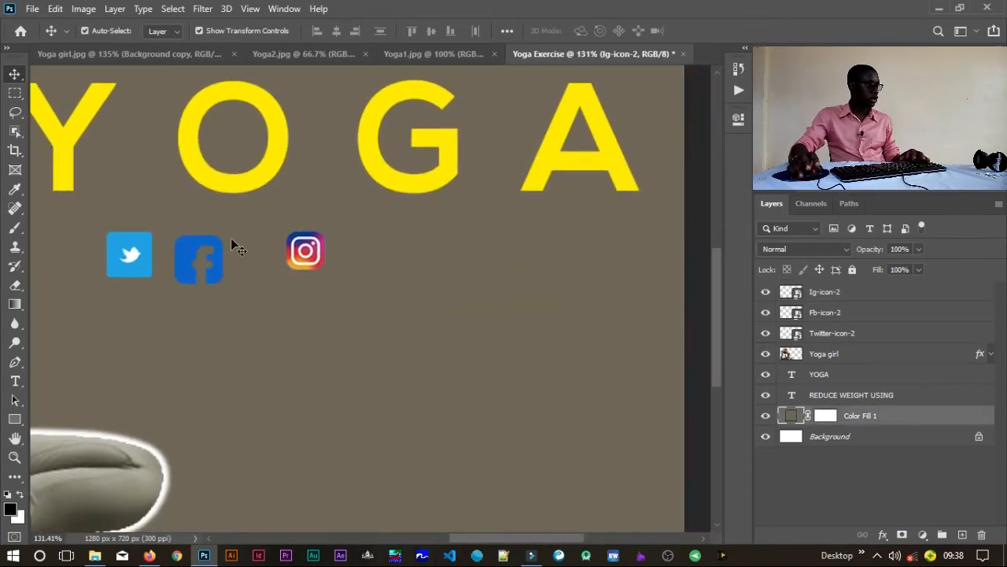
{"action": "left_click", "coordinate": [215, 266]}
{"action": "left_click_drag", "start_coordinate": [224, 235], "coordinate": [213, 248]}
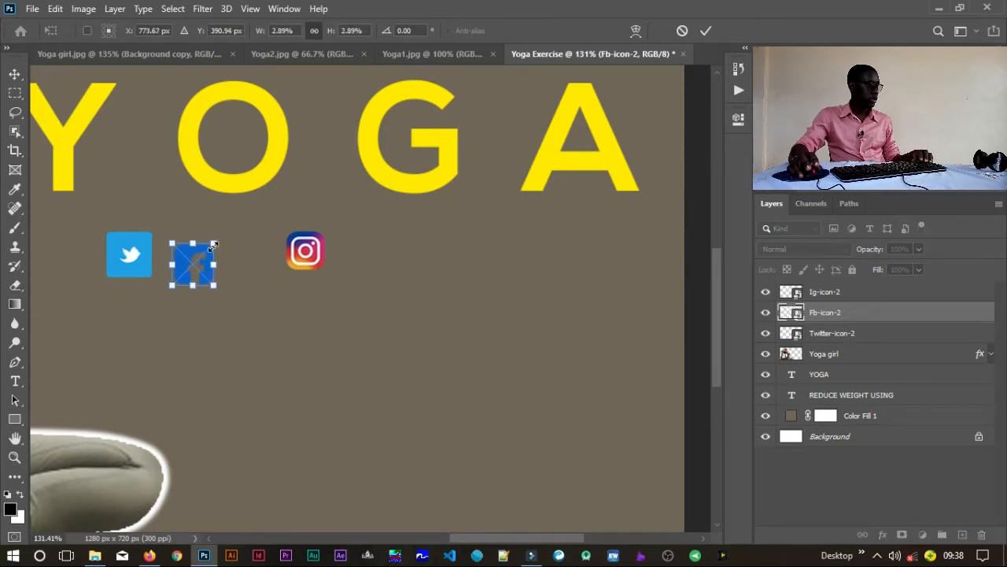
{"action": "key", "text": "Return"}
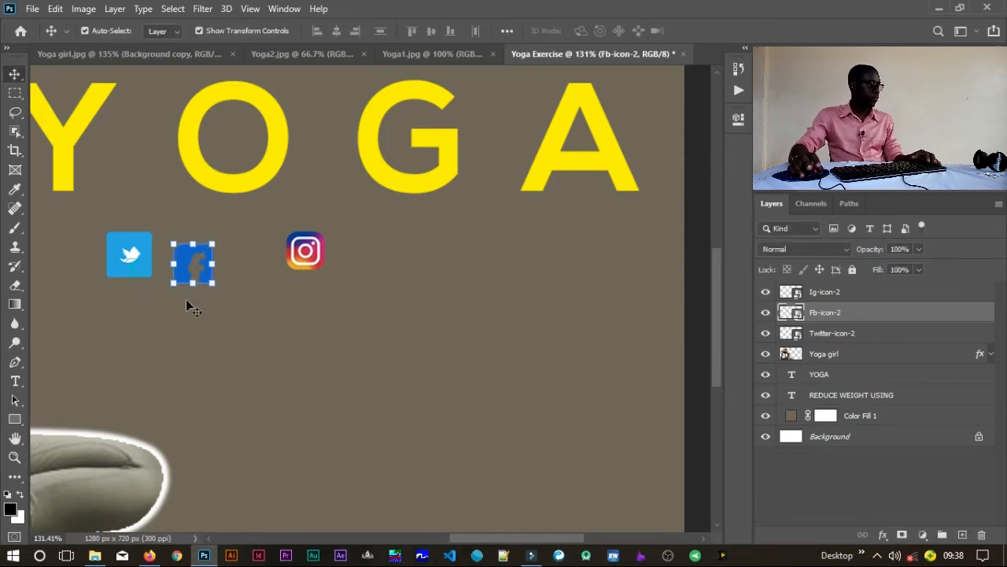
Step: Rearrange the social icons into one row beneath YOGA, ordered Facebook, Twitter, Instagram from left to right
{"action": "key", "text": "alt+bracketleft"}
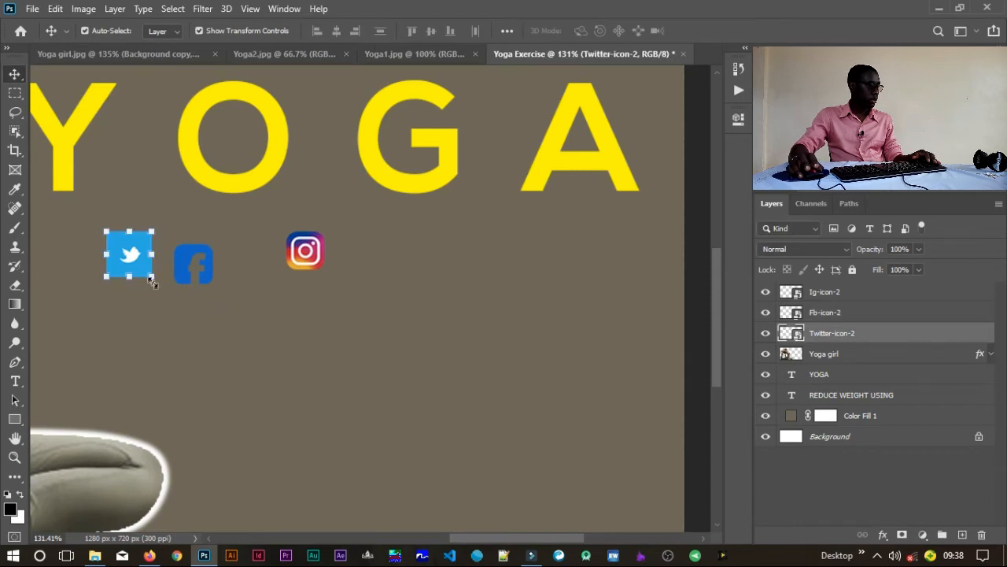
{"action": "left_click_drag", "start_coordinate": [129, 256], "coordinate": [286, 299]}
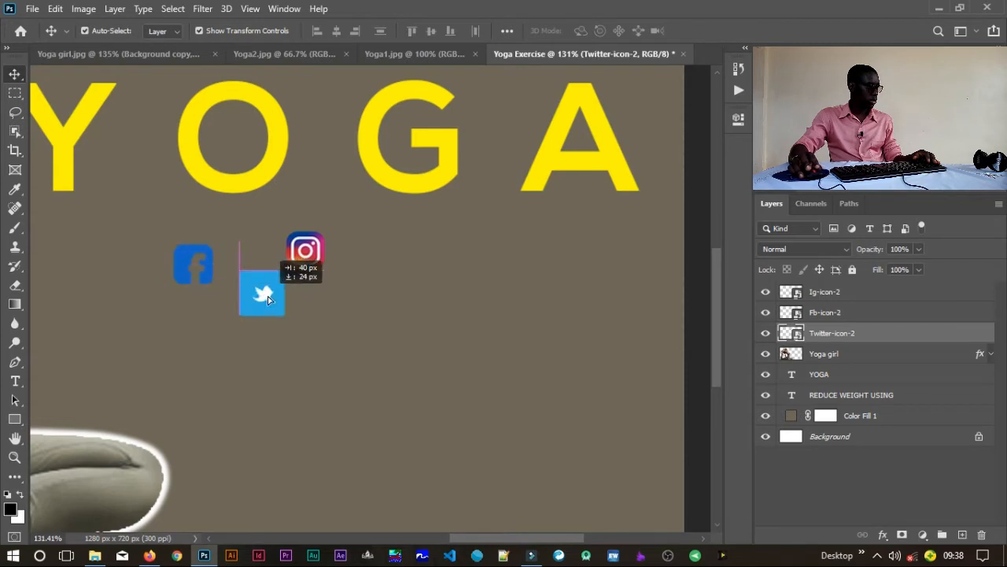
{"action": "left_click", "coordinate": [182, 272]}
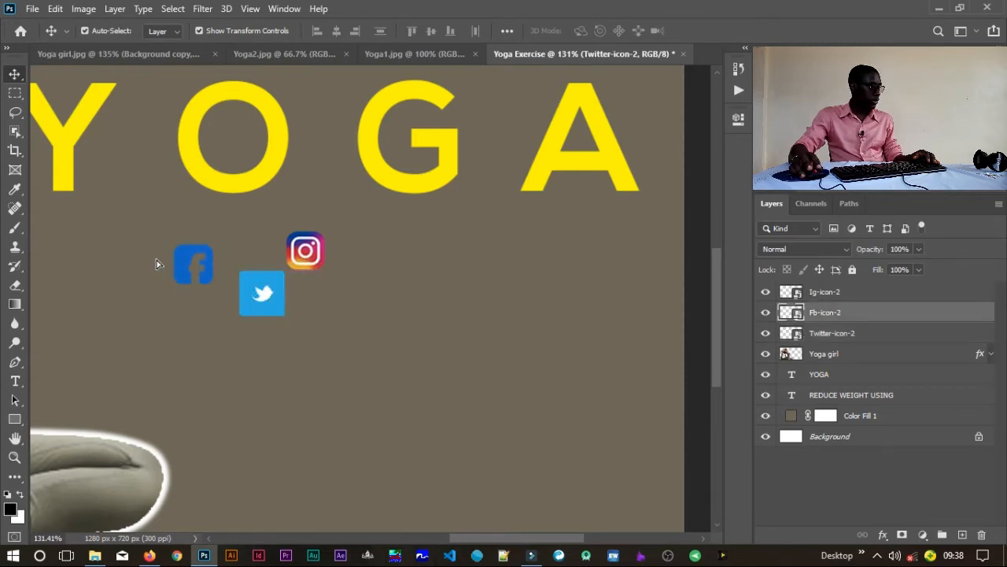
{"action": "left_click_drag", "start_coordinate": [193, 272], "coordinate": [178, 264]}
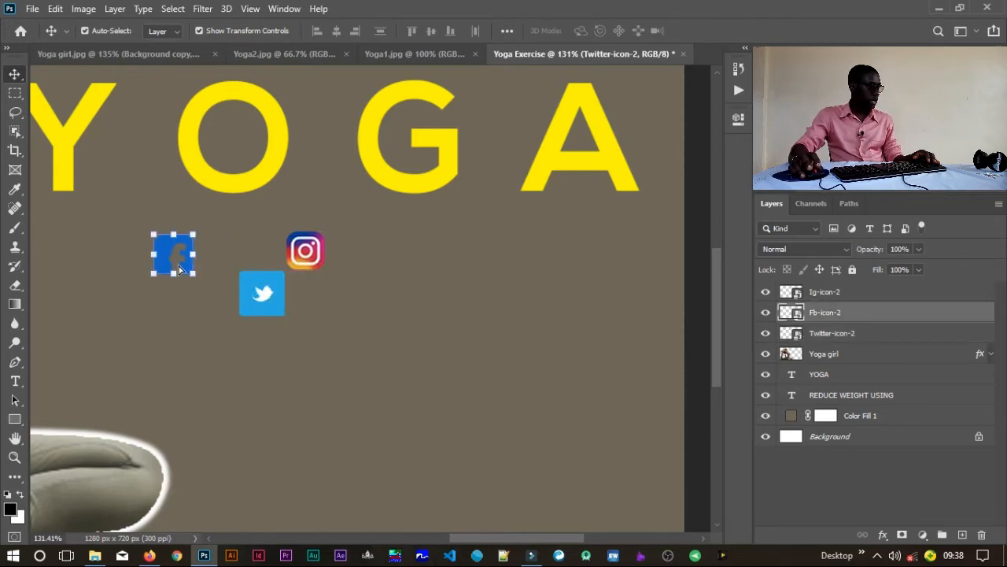
{"action": "left_click", "coordinate": [260, 295]}
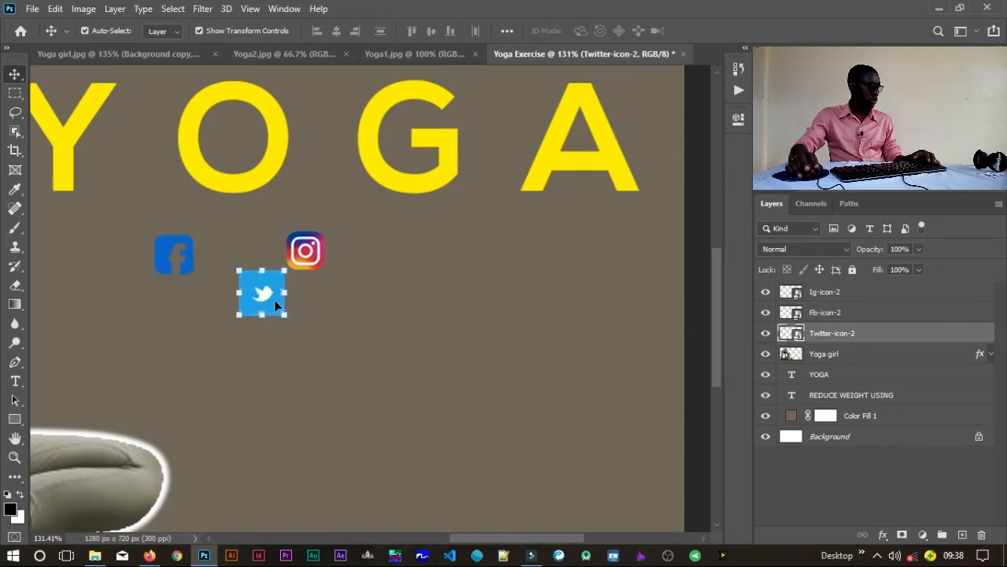
{"action": "left_click_drag", "start_coordinate": [274, 299], "coordinate": [255, 261]}
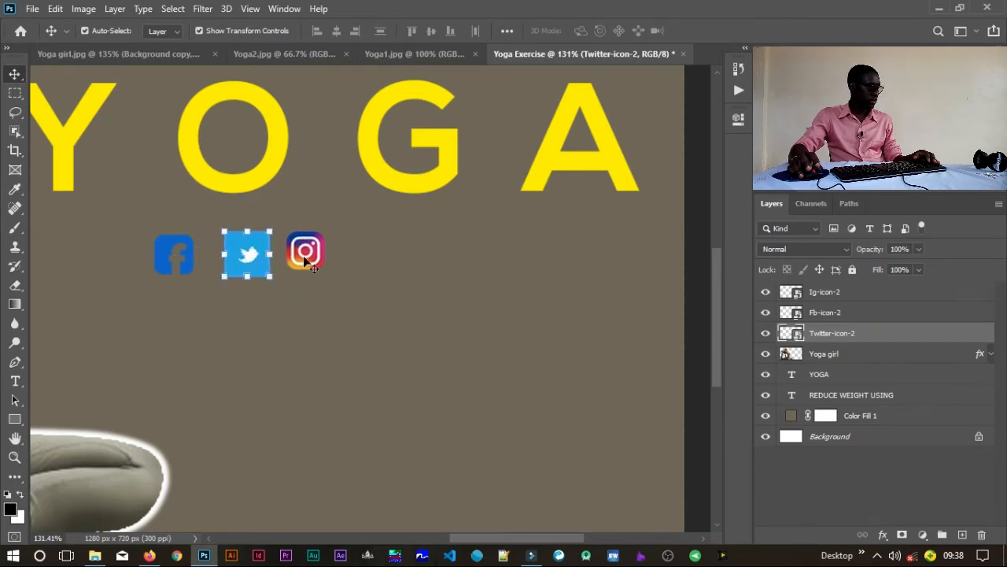
{"action": "left_click_drag", "start_coordinate": [325, 265], "coordinate": [339, 262]}
Step: Resize the Twitter icon to about 2.68% and realign it level with the Facebook icon, between Facebook and Instagram
{"action": "left_click", "coordinate": [255, 255]}
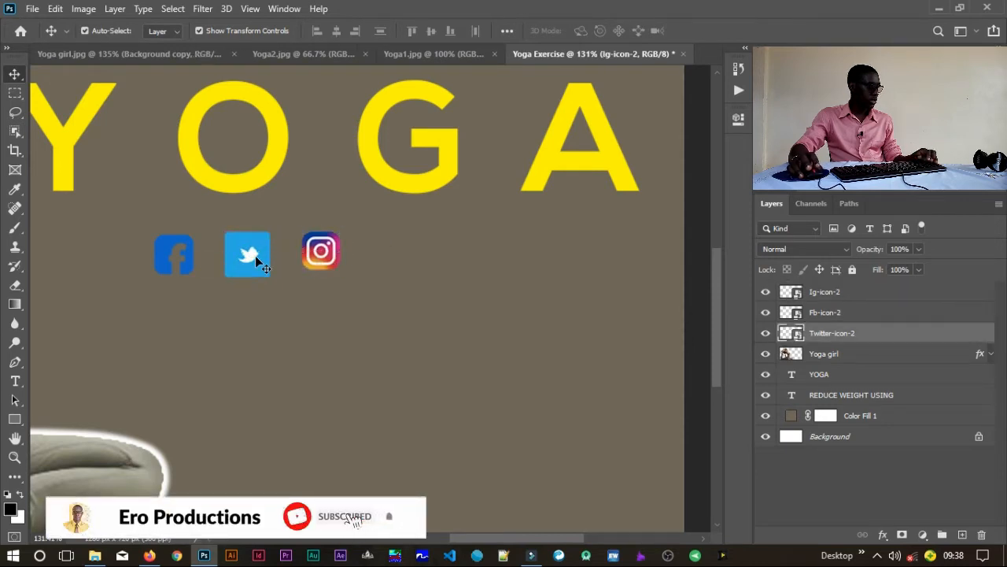
{"action": "left_click_drag", "start_coordinate": [257, 254], "coordinate": [273, 221]}
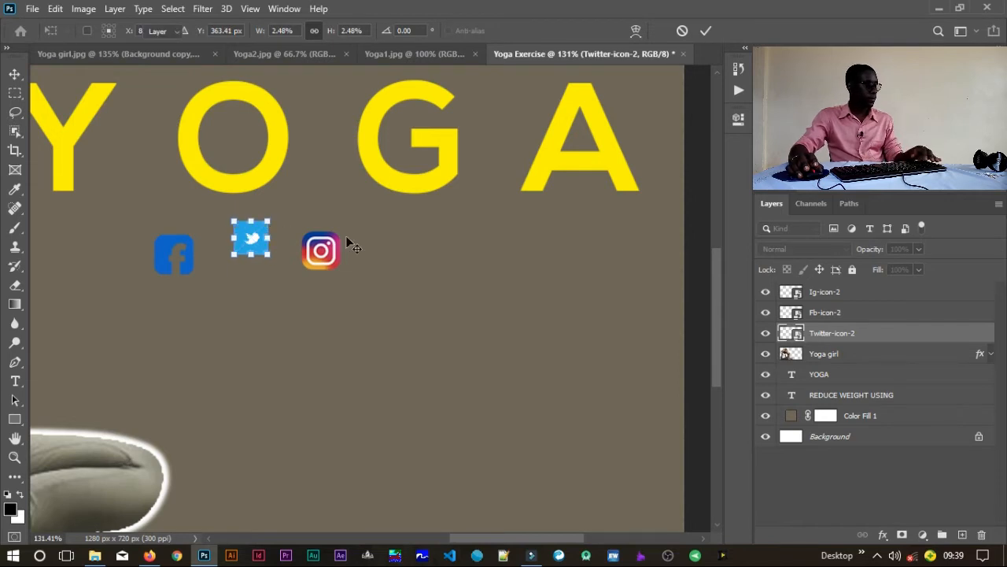
{"action": "key", "text": "Return"}
{"action": "left_click", "coordinate": [316, 308]}
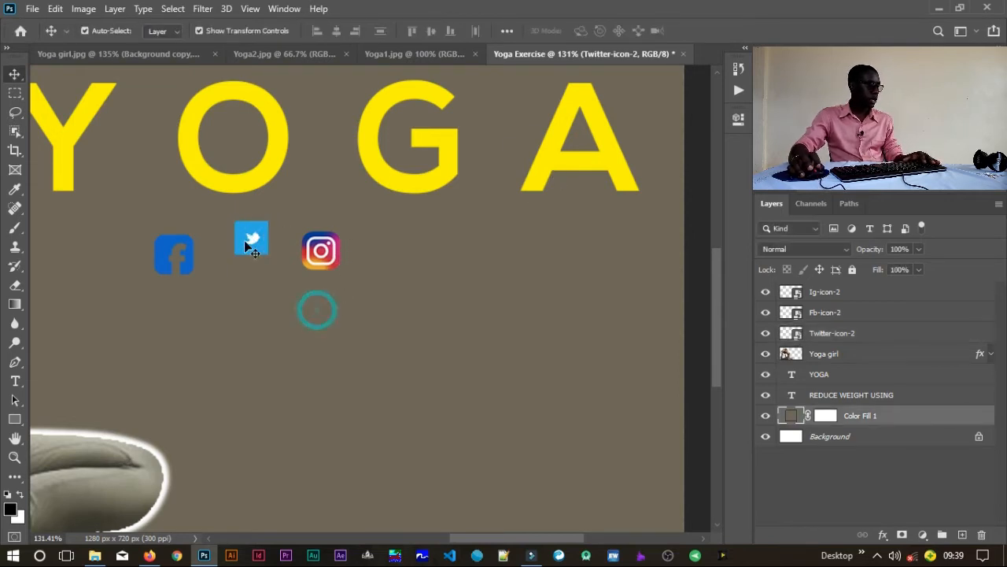
{"action": "mouse_move", "coordinate": [251, 239]}
{"action": "left_mouse_down"}
{"action": "mouse_move", "coordinate": [238, 274]}
{"action": "mouse_move", "coordinate": [256, 236]}
{"action": "left_mouse_up"}
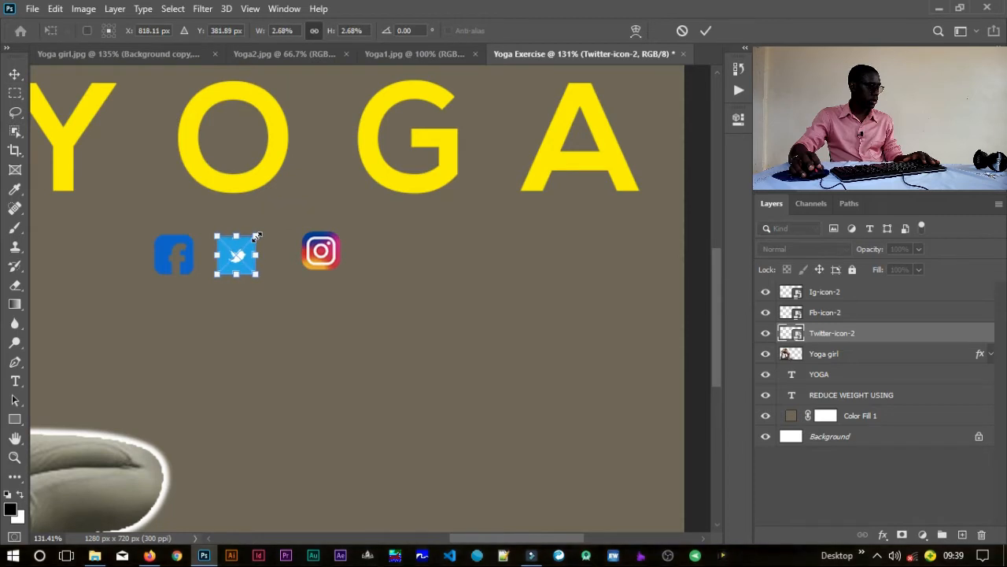
{"action": "key", "text": "Return"}
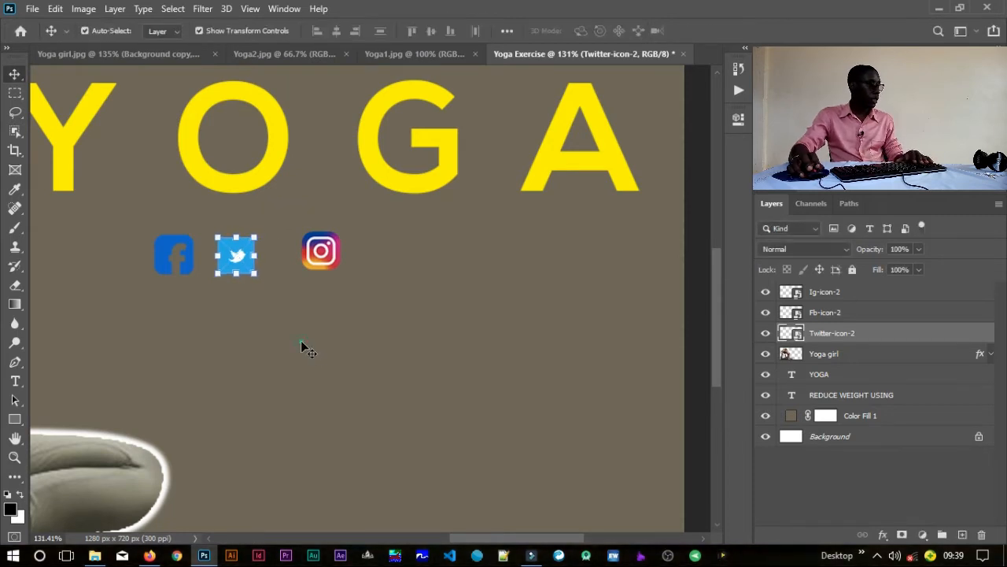
{"action": "left_click", "coordinate": [246, 294]}
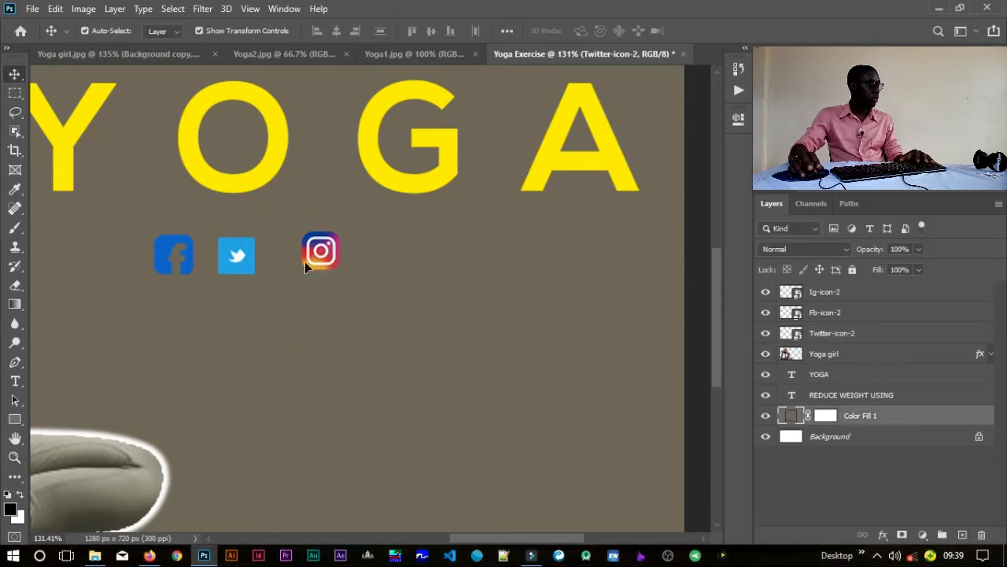
Step: Move the Instagram icon closer to Twitter and shift all three icons together to the right, roughly centring them beneath the YOGA text
{"action": "left_click_drag", "start_coordinate": [305, 267], "coordinate": [259, 261]}
{"action": "left_click_drag", "start_coordinate": [294, 327], "coordinate": [428, 292]}
{"action": "left_click", "coordinate": [297, 231]}
{"action": "left_click", "coordinate": [444, 224], "text": "shift"}
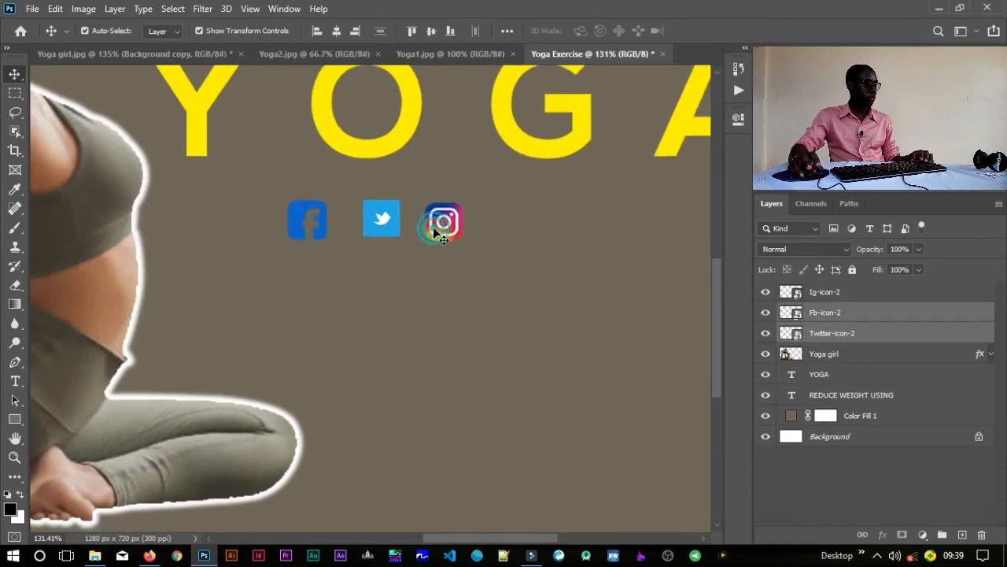
{"action": "left_click_drag", "start_coordinate": [520, 255], "coordinate": [372, 254]}
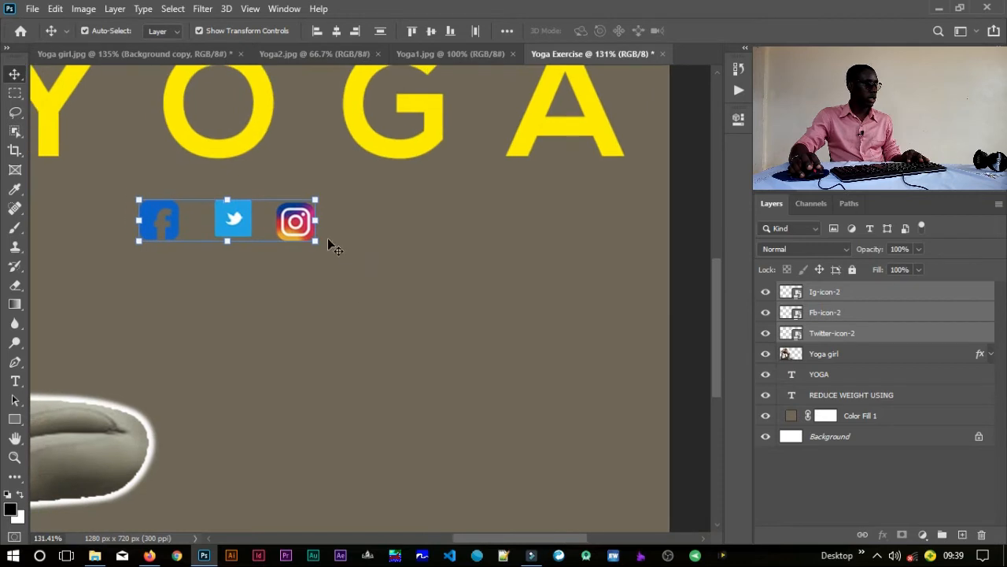
{"action": "left_click_drag", "start_coordinate": [301, 230], "coordinate": [349, 241]}
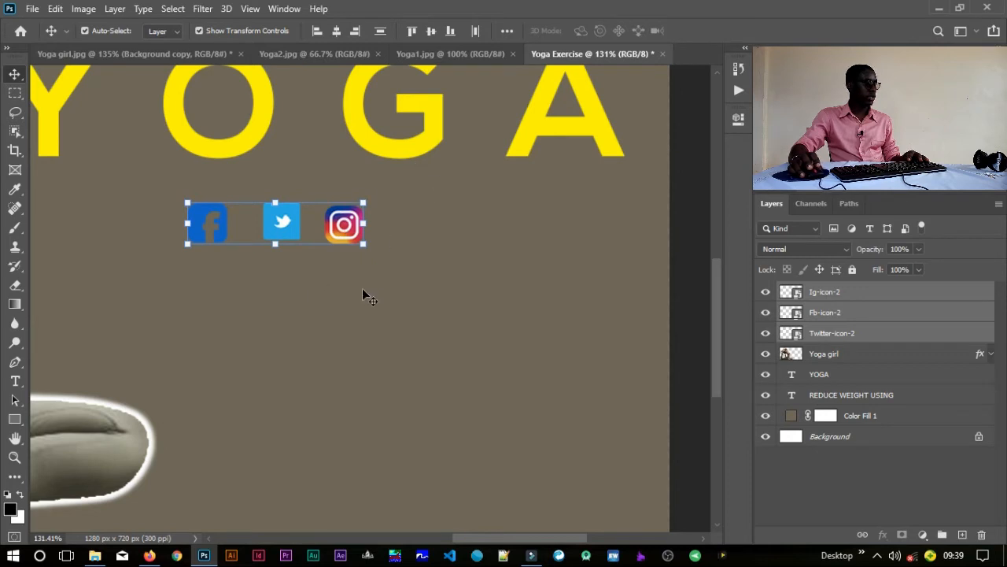
{"action": "left_click", "coordinate": [343, 279]}
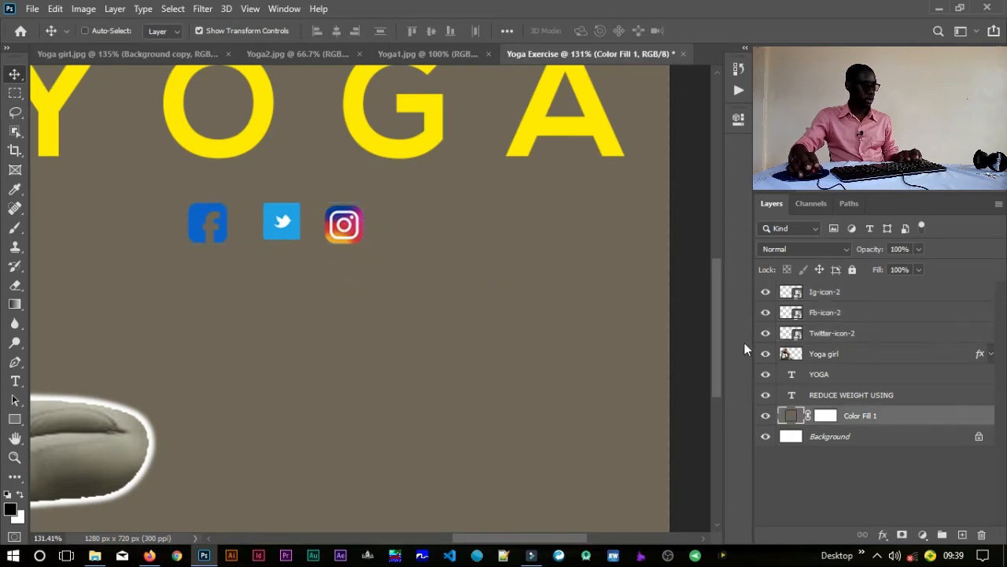
Step: Duplicate the REDUCE WEIGHT USING text and place the copy beneath the row of social icons
{"action": "left_click_drag", "start_coordinate": [562, 325], "coordinate": [536, 327]}
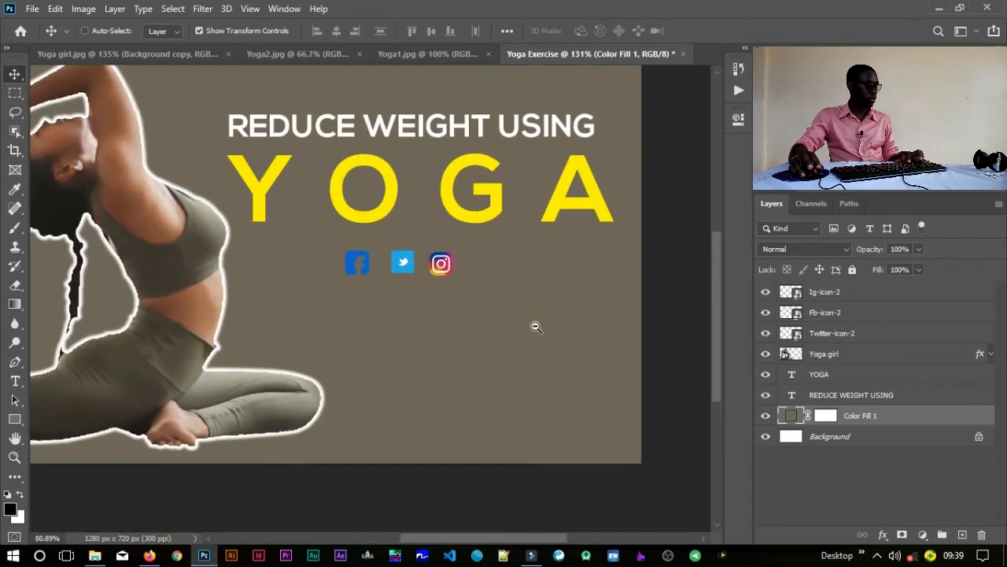
{"action": "left_click", "coordinate": [442, 132]}
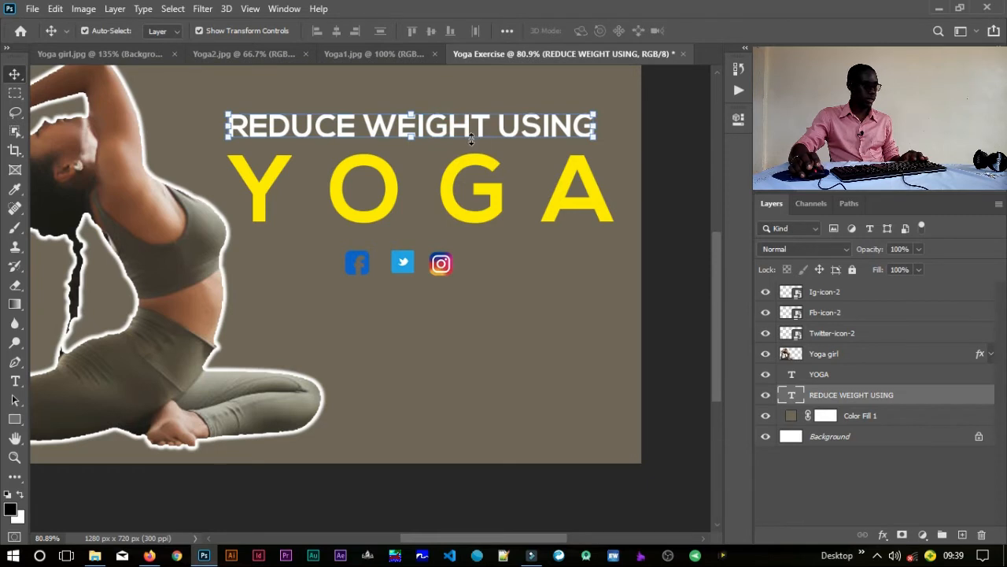
{"action": "left_click_drag", "start_coordinate": [454, 134], "coordinate": [460, 273]}
{"action": "left_click_drag", "start_coordinate": [458, 310], "coordinate": [460, 315]}
Step: Replace the duplicated text beneath the icons with EROPRODUCTIONS
{"action": "key", "text": "t"}
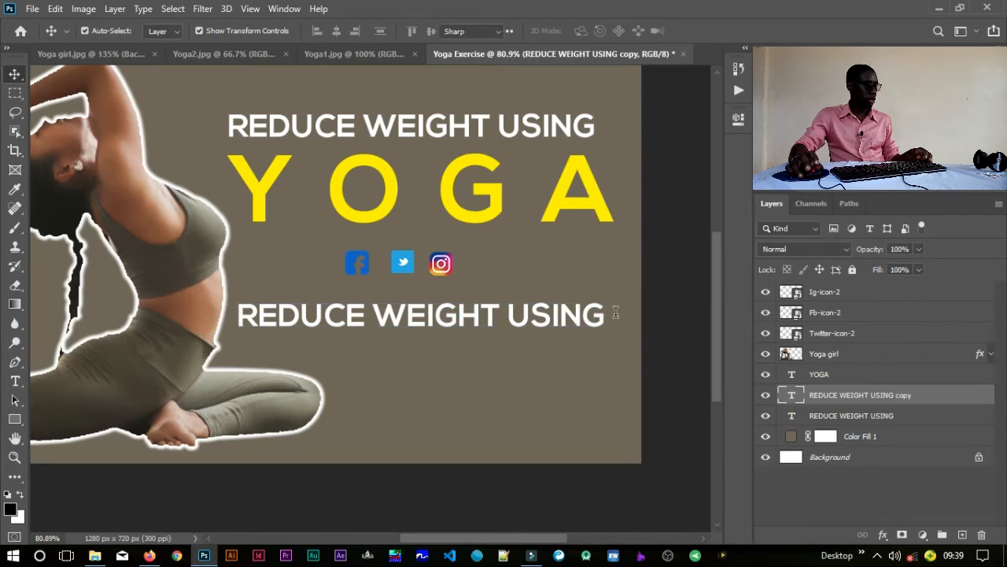
{"action": "left_click", "coordinate": [615, 313]}
{"action": "key", "text": "ctrl+a"}
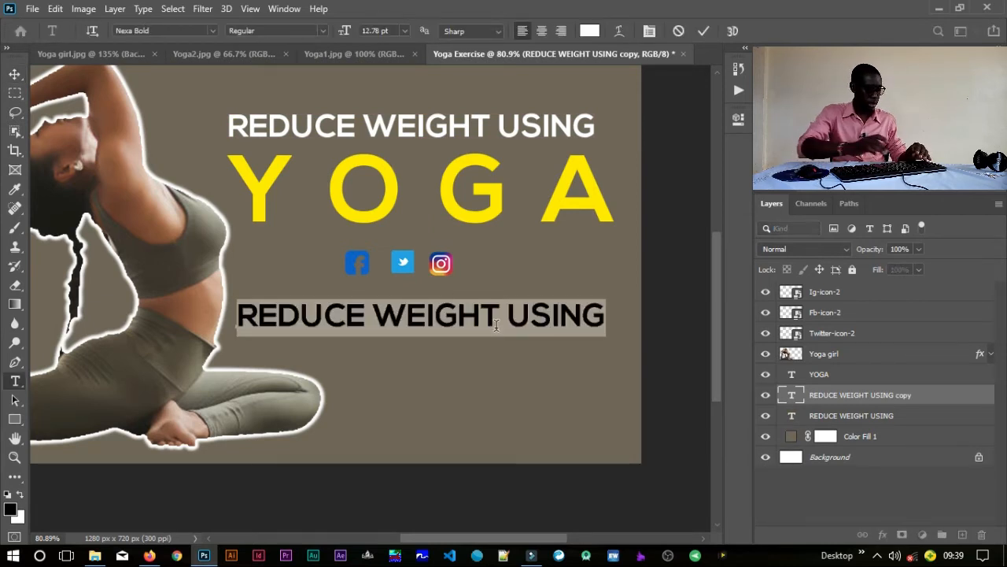
{"action": "type", "text": "FOL"}
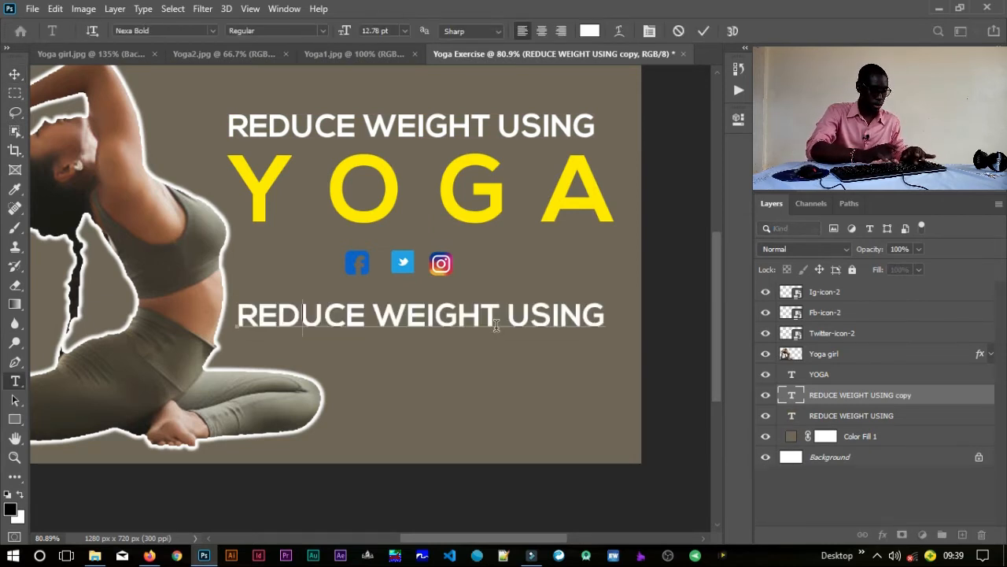
{"action": "type", "text": "PRODUCTIONS"}
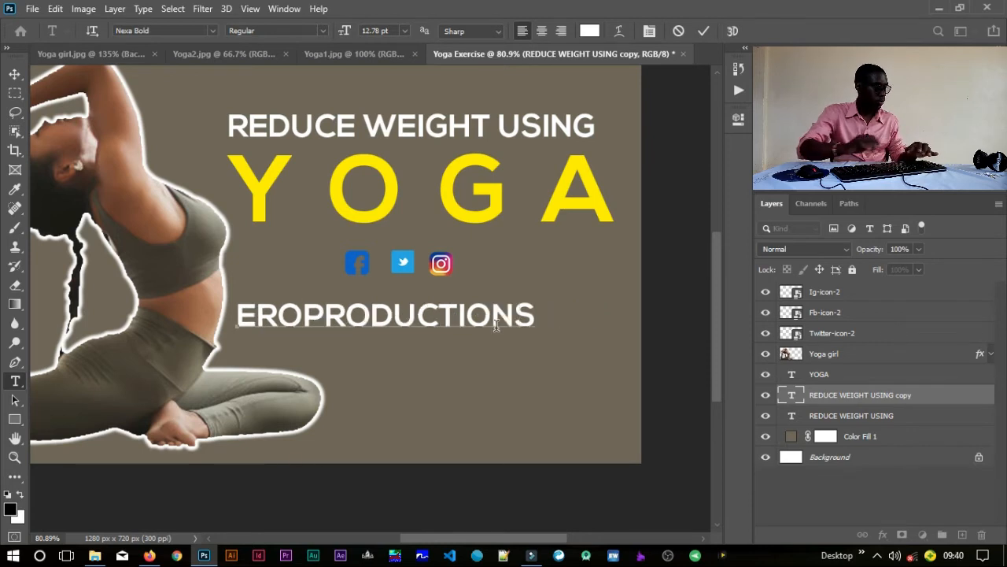
Step: Reduce the EROPRODUCTIONS text size to 3.01 pt and commit the text edit
{"action": "key", "text": "ctrl+a"}
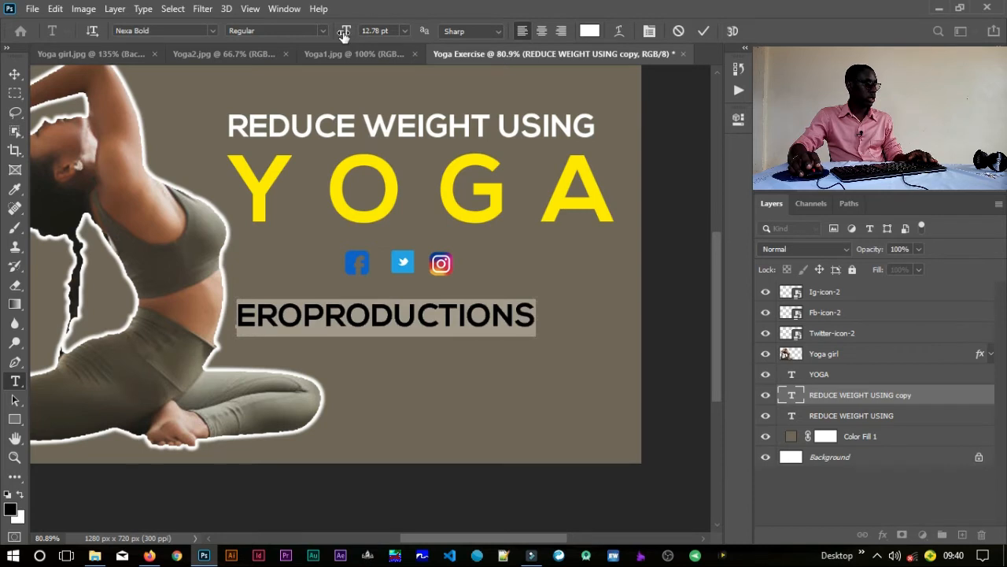
{"action": "left_click_drag", "start_coordinate": [343, 34], "coordinate": [332, 37]}
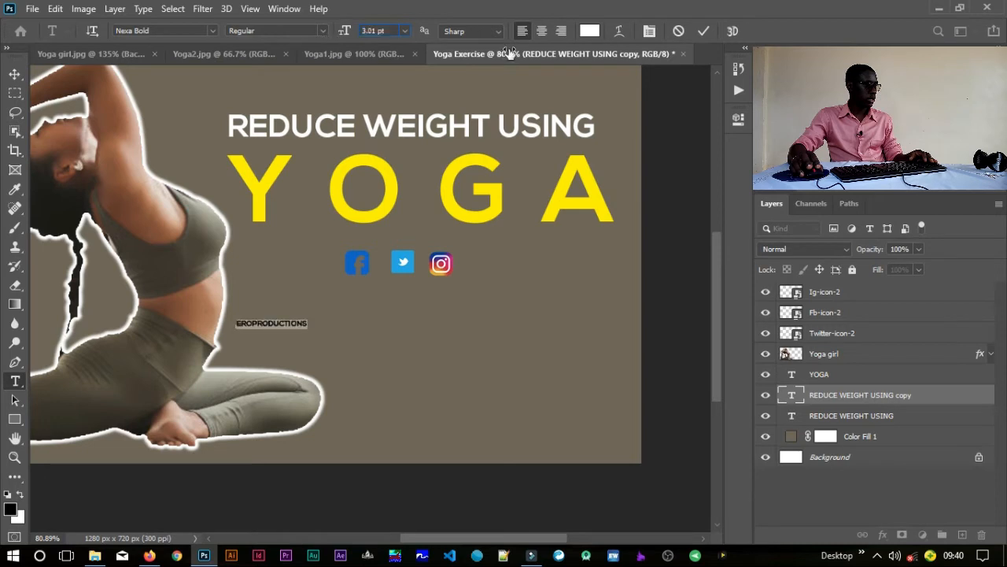
{"action": "left_click", "coordinate": [703, 31]}
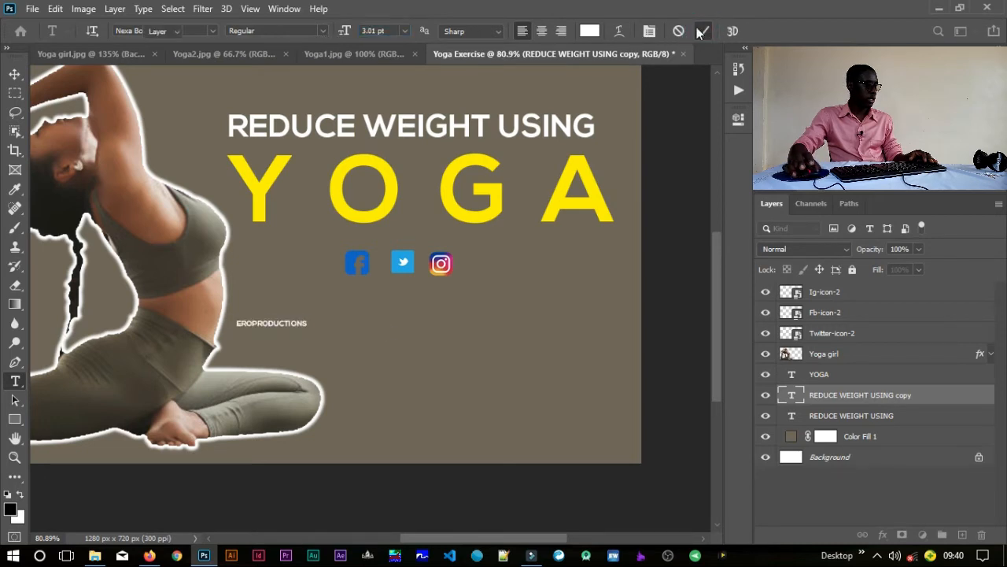
Step: Move the EROPRODUCTIONS text up and across so it sits directly beneath the row of social icons
{"action": "key", "text": "v"}
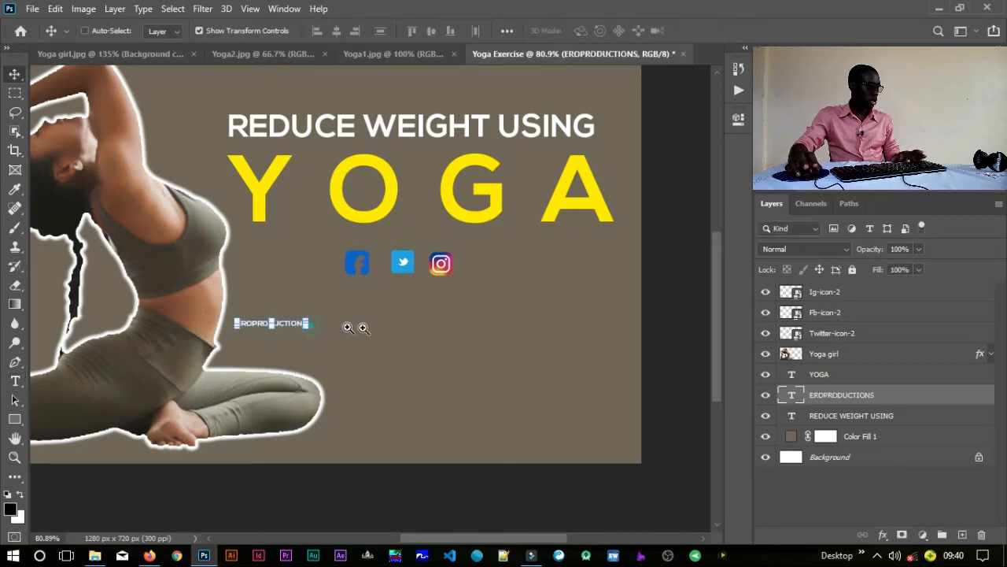
{"action": "left_click_drag", "start_coordinate": [347, 328], "coordinate": [390, 328]}
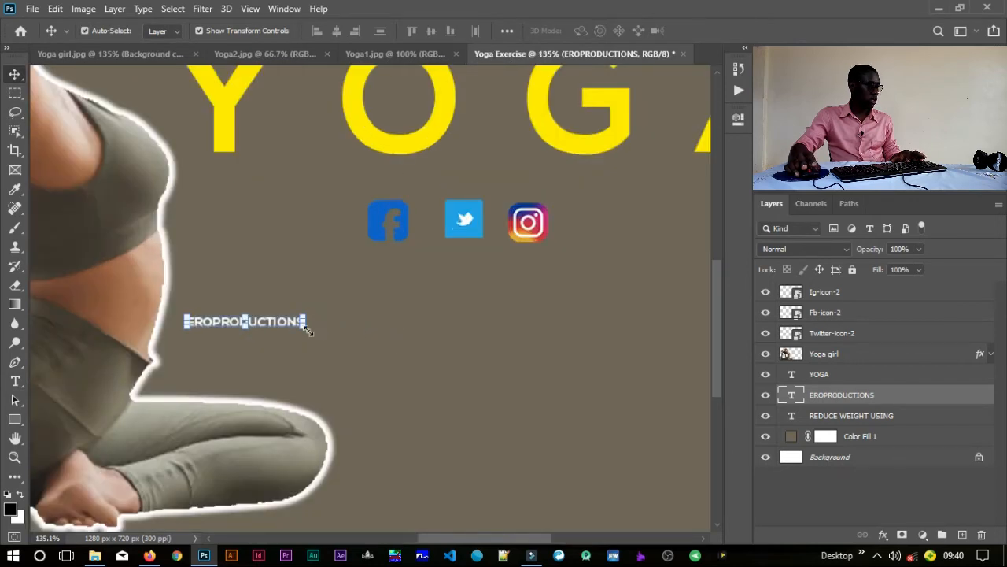
{"action": "left_click_drag", "start_coordinate": [283, 323], "coordinate": [477, 272]}
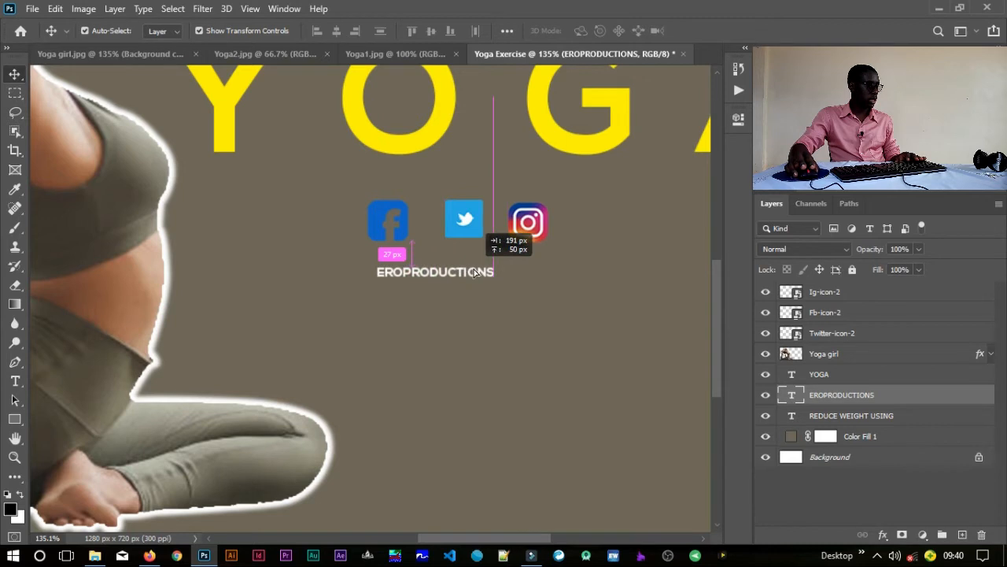
{"action": "left_click_drag", "start_coordinate": [474, 273], "coordinate": [475, 273]}
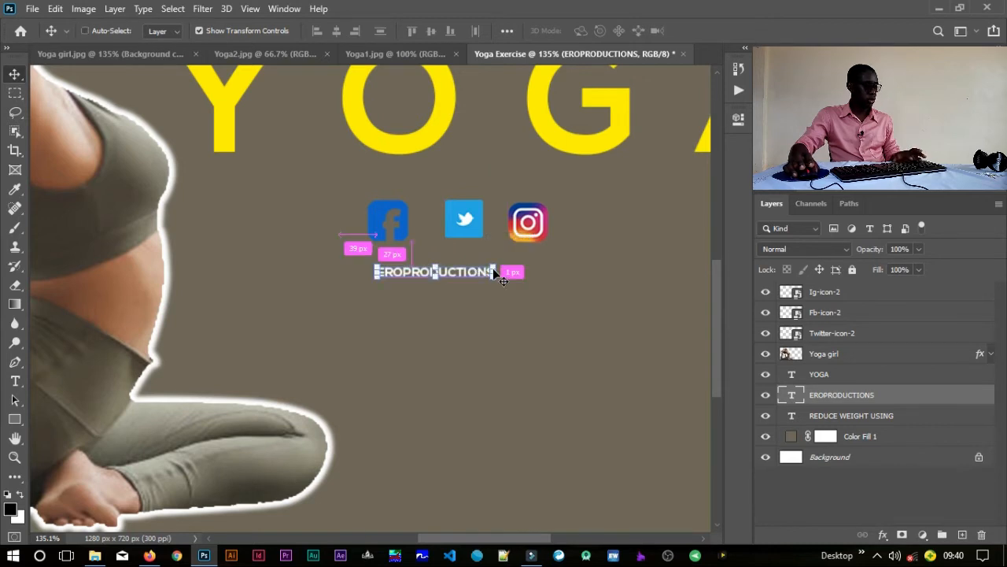
Step: Scale the EROPRODUCTIONS text to about 141% so it spans the icon row, nudge it slightly closer to the icons, and deselect it
{"action": "key", "text": "ctrl+t"}
{"action": "left_click_drag", "start_coordinate": [494, 267], "coordinate": [542, 243]}
{"action": "key", "text": "Return"}
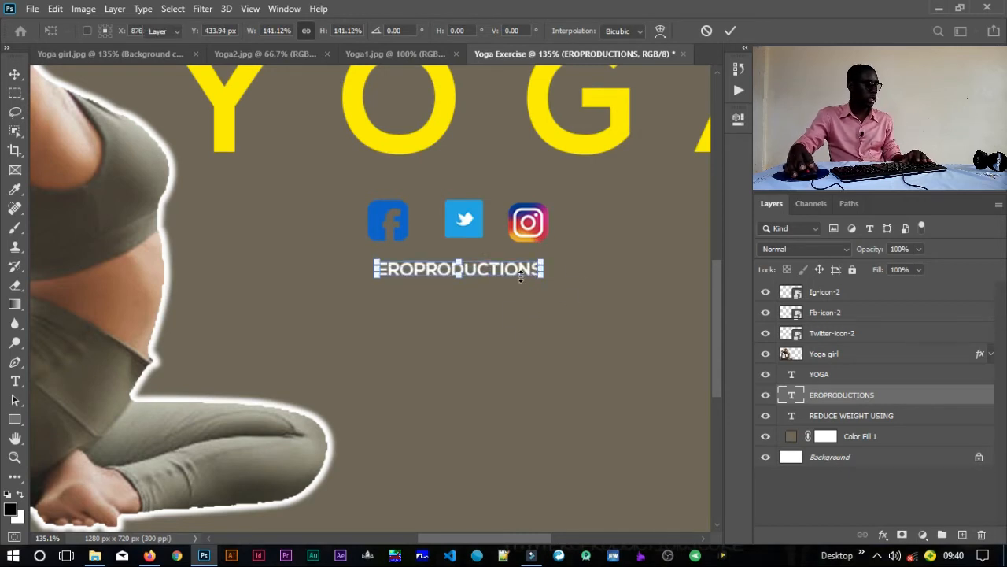
{"action": "left_click_drag", "start_coordinate": [504, 268], "coordinate": [508, 266]}
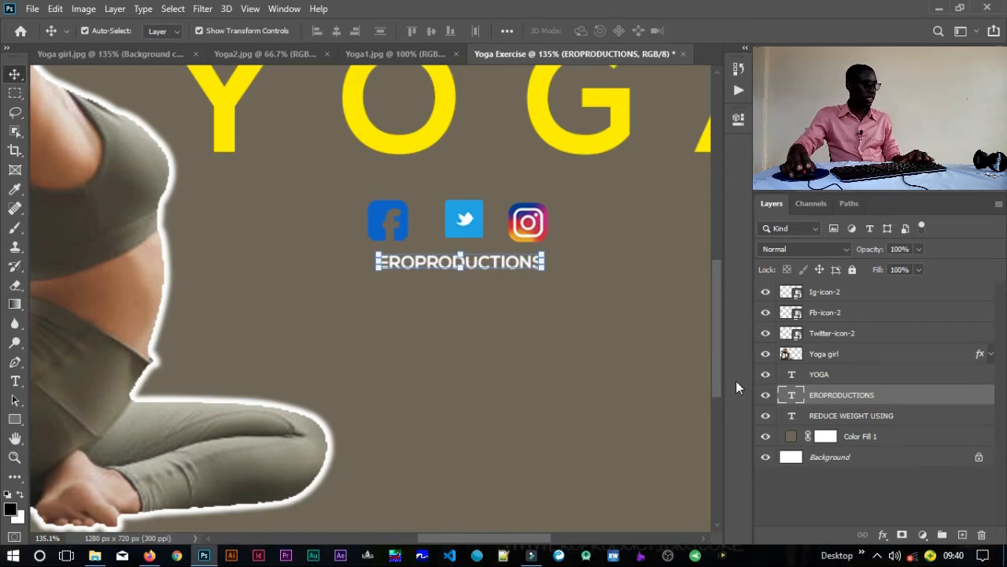
{"action": "key", "text": "ctrl+0"}
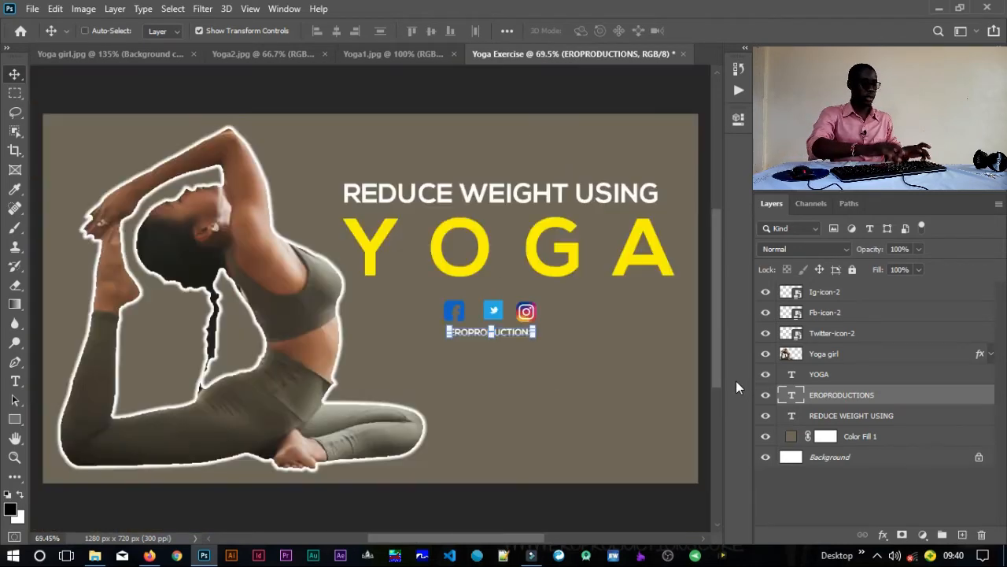
{"action": "left_click", "coordinate": [538, 508]}
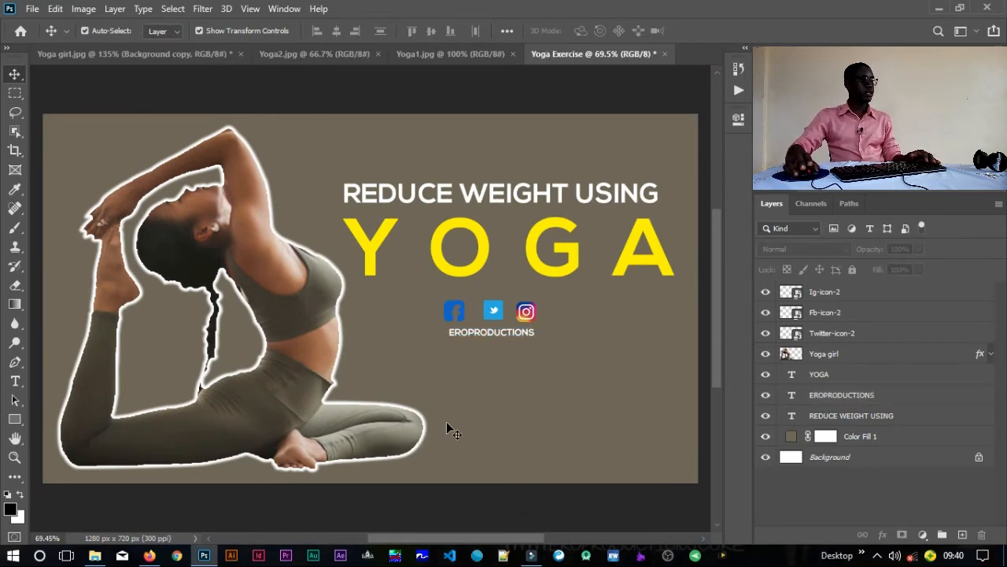
{"action": "left_click_drag", "start_coordinate": [513, 387], "coordinate": [486, 388]}
{"action": "left_click_drag", "start_coordinate": [499, 475], "coordinate": [536, 490]}
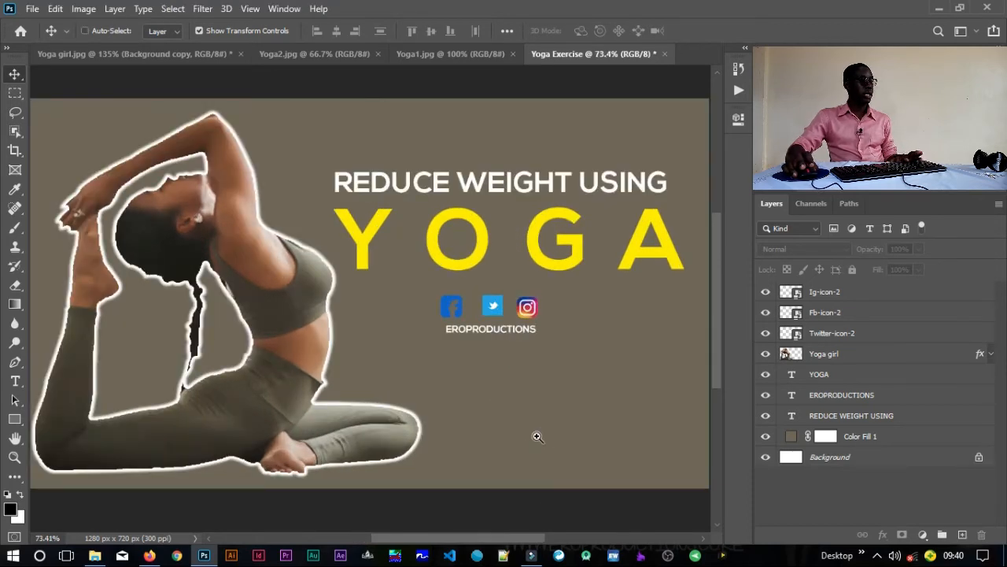
{"action": "left_click_drag", "start_coordinate": [575, 416], "coordinate": [533, 420]}
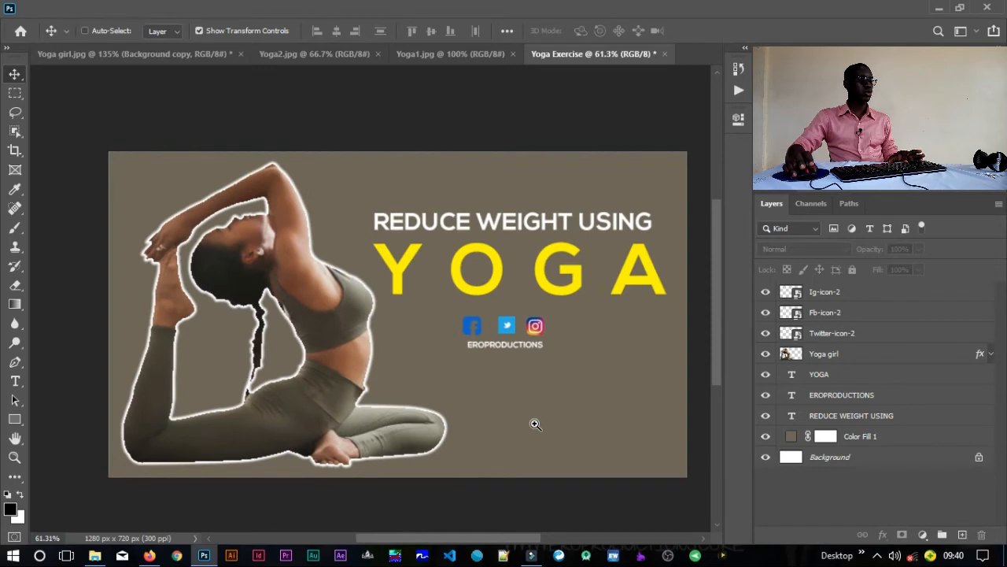
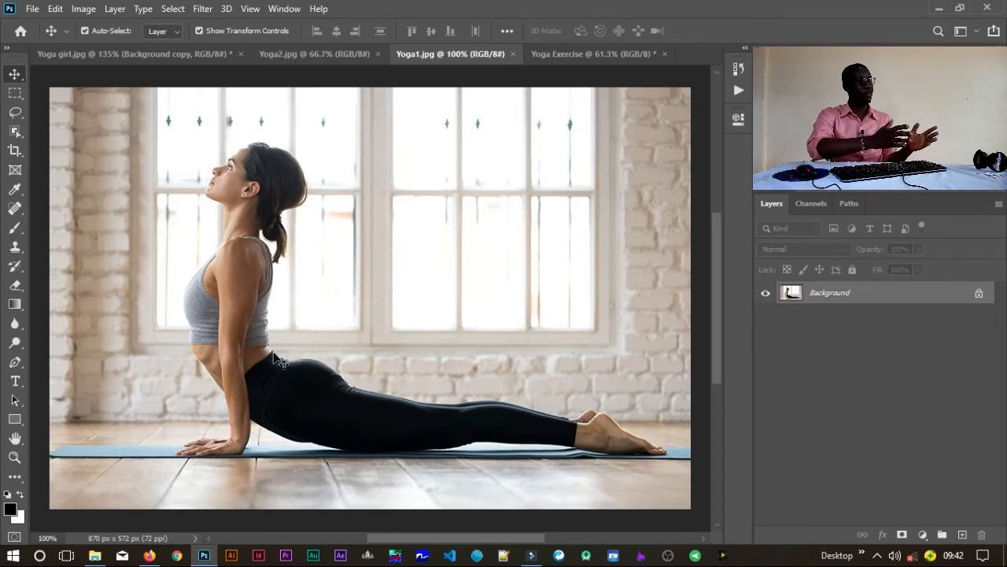
Step: Examine the Yoga2.jpg photo close up, from the woman's hips and legs to her shoulders and head
{"action": "left_click", "coordinate": [284, 63]}
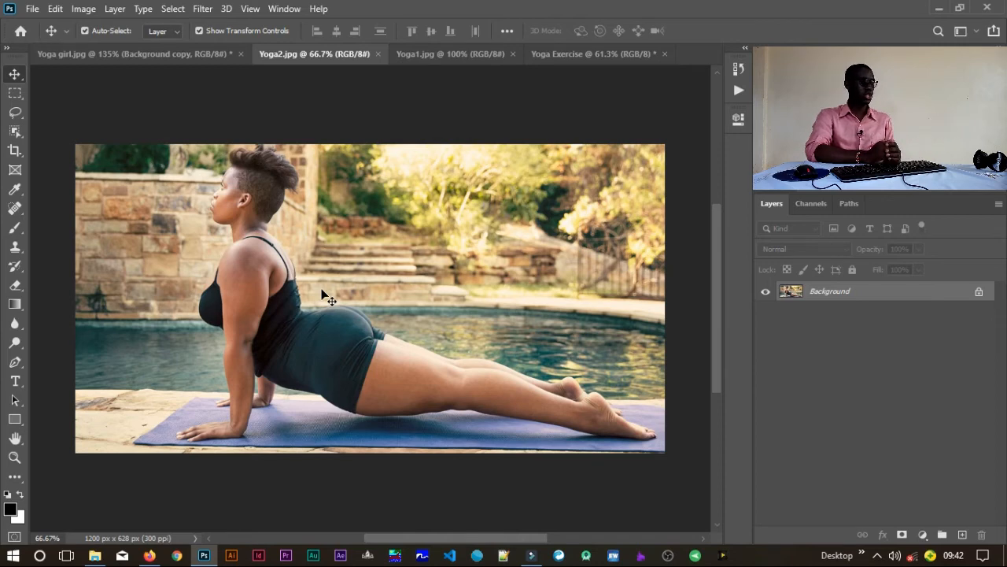
{"action": "left_click_drag", "start_coordinate": [276, 313], "coordinate": [347, 313]}
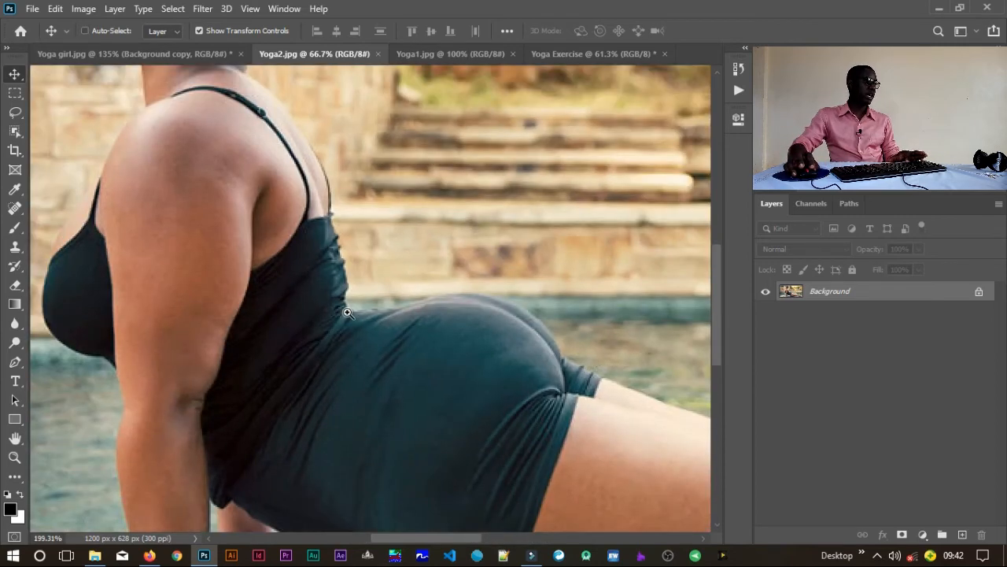
{"action": "left_click_drag", "start_coordinate": [423, 381], "coordinate": [252, 213]}
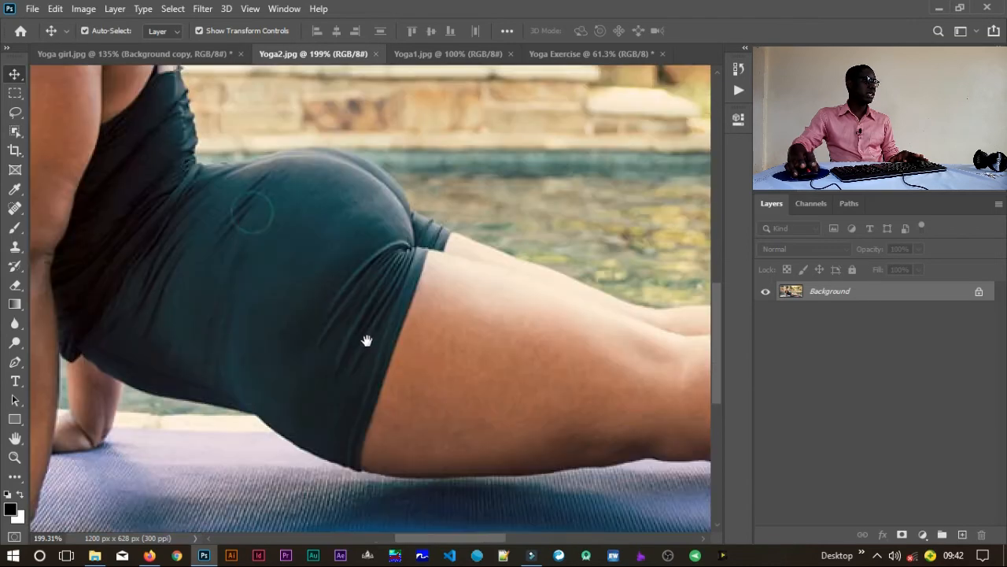
{"action": "left_click_drag", "start_coordinate": [367, 340], "coordinate": [409, 394]}
{"action": "left_click_drag", "start_coordinate": [246, 225], "coordinate": [317, 334]}
{"action": "left_click_drag", "start_coordinate": [326, 254], "coordinate": [324, 341]}
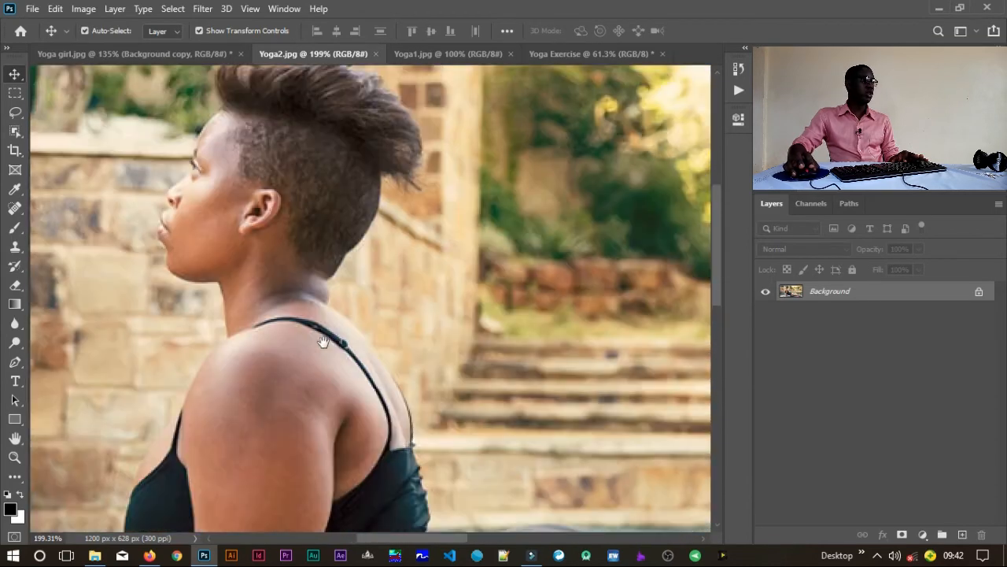
{"action": "left_click_drag", "start_coordinate": [446, 330], "coordinate": [336, 333]}
{"action": "left_click_drag", "start_coordinate": [439, 370], "coordinate": [352, 317]}
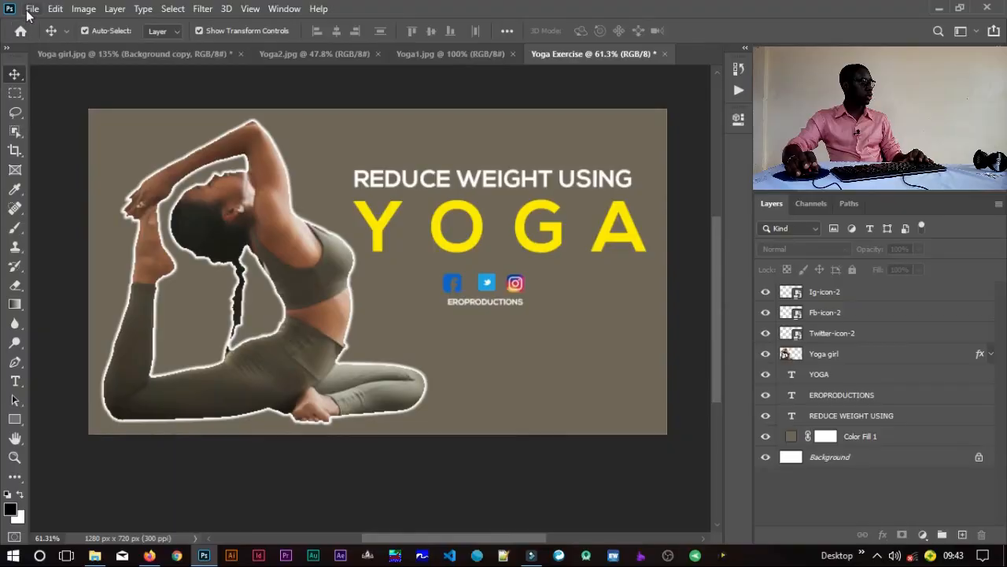
Step: Start saving the Yoga Exercise document, choosing to store it on the computer instead of in cloud documents
{"action": "left_click", "coordinate": [32, 9]}
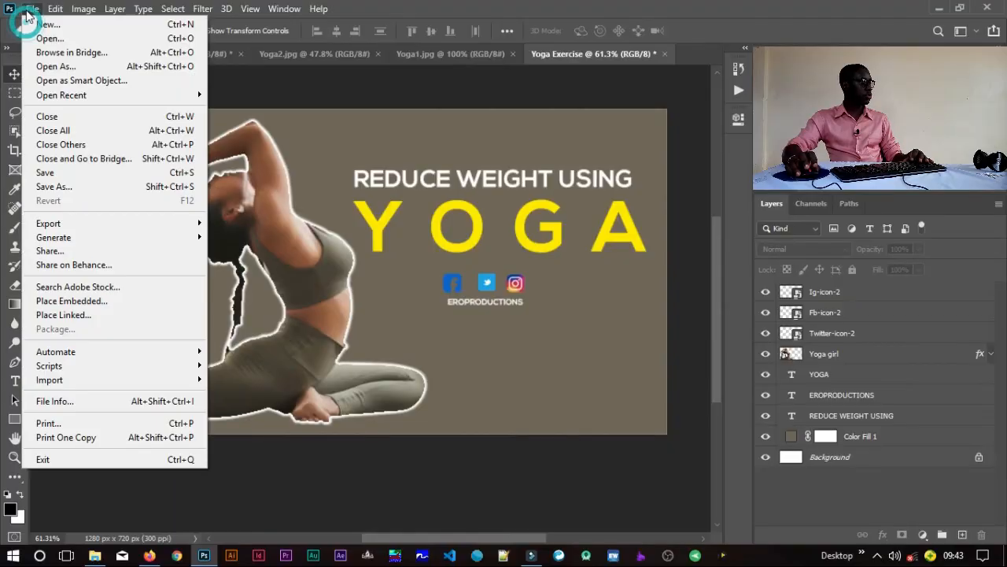
{"action": "left_click", "coordinate": [58, 178]}
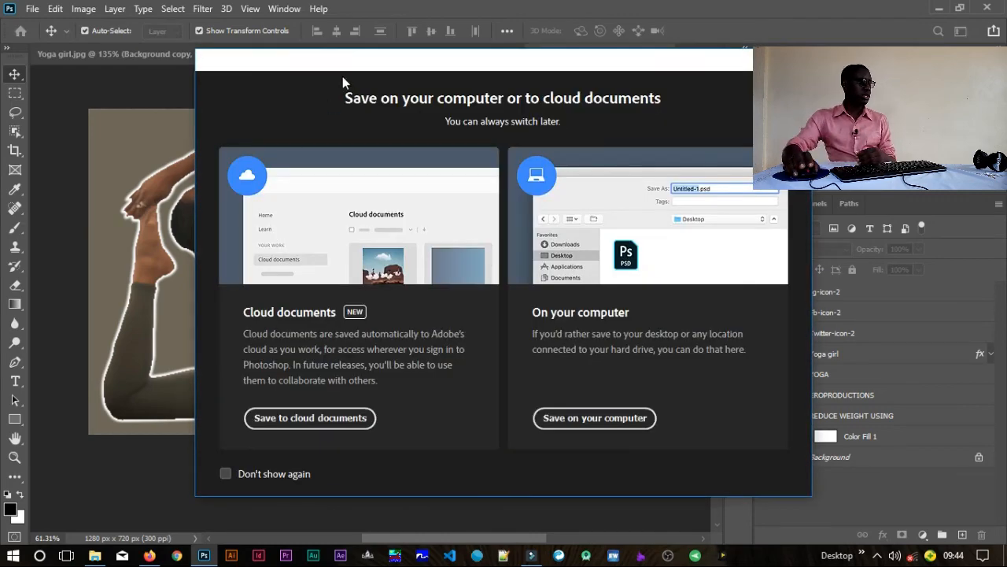
{"action": "left_click", "coordinate": [573, 419]}
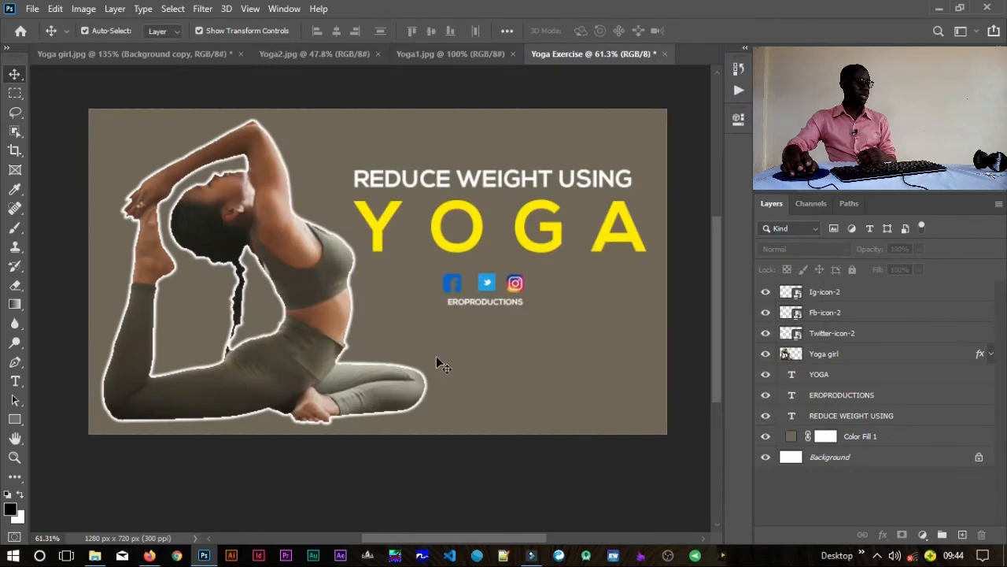
{"action": "key", "text": "ctrl+s"}
{"action": "left_click", "coordinate": [576, 426]}
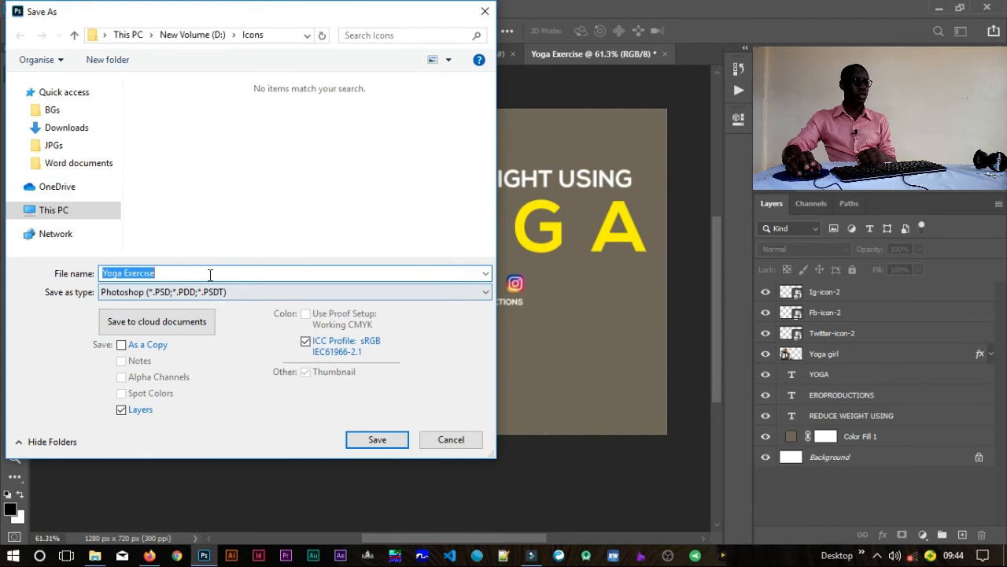
Step: Browse to the Thumbnails folder on New Volume (D:) as the save location
{"action": "left_click", "coordinate": [16, 211]}
{"action": "scroll", "coordinate": [108, 246], "scroll_direction": "up", "scroll_amount": 1}
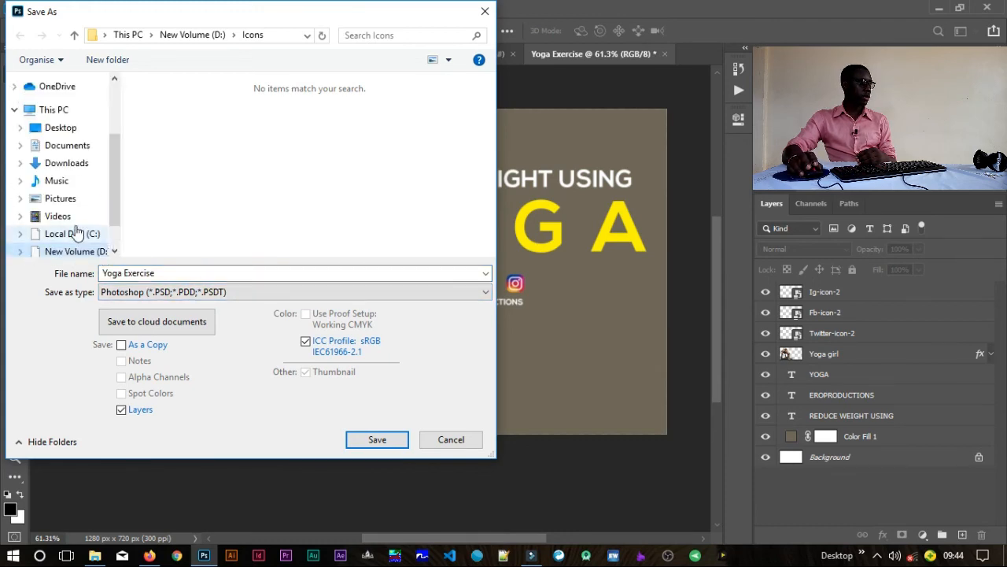
{"action": "left_click", "coordinate": [81, 252]}
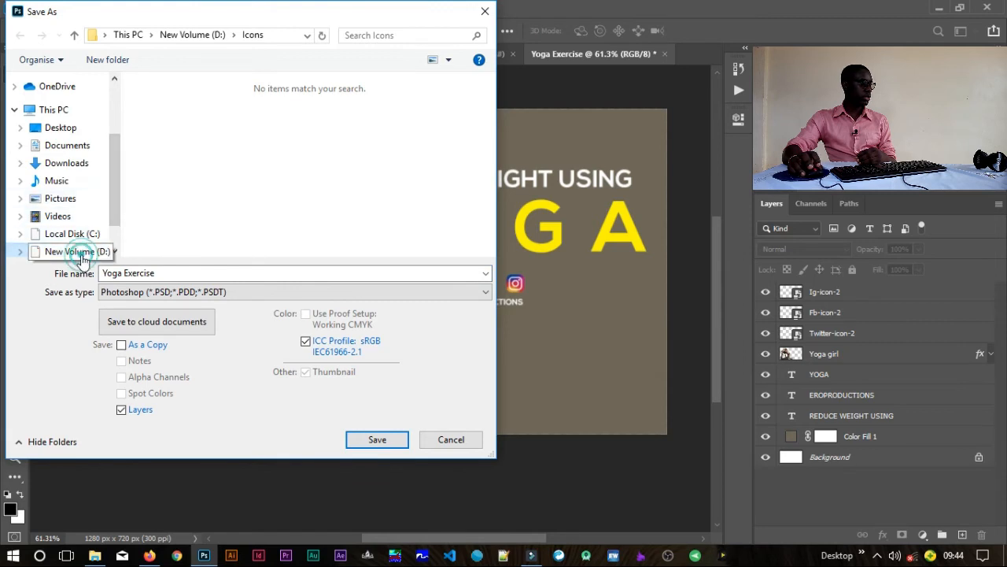
{"action": "left_click_drag", "start_coordinate": [489, 99], "coordinate": [482, 217]}
{"action": "double_click", "coordinate": [202, 116]}
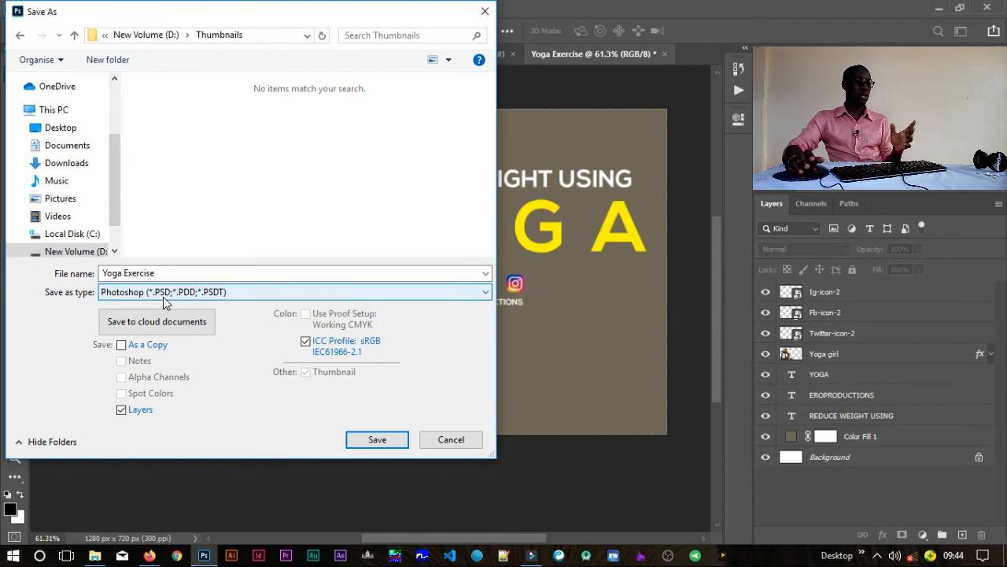
Step: Try the JPEG file type for the Yoga Exercise save and cancel the save
{"action": "left_click", "coordinate": [181, 293]}
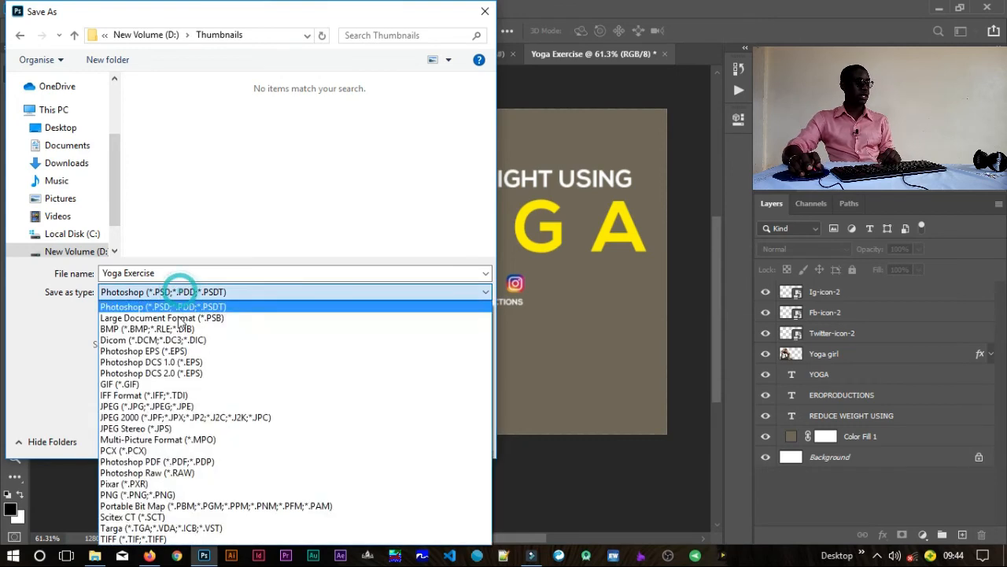
{"action": "left_click", "coordinate": [160, 406]}
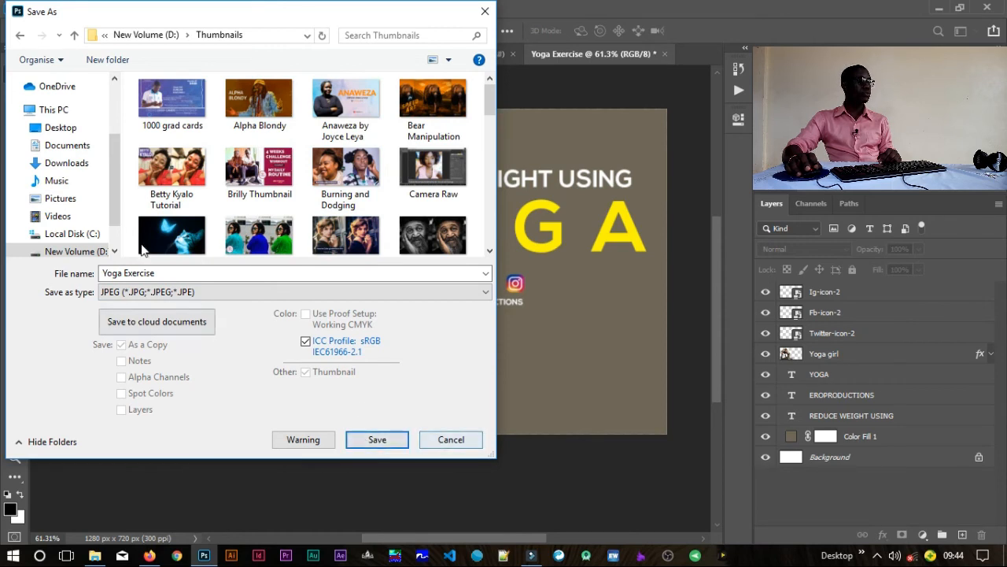
{"action": "left_click", "coordinate": [172, 274]}
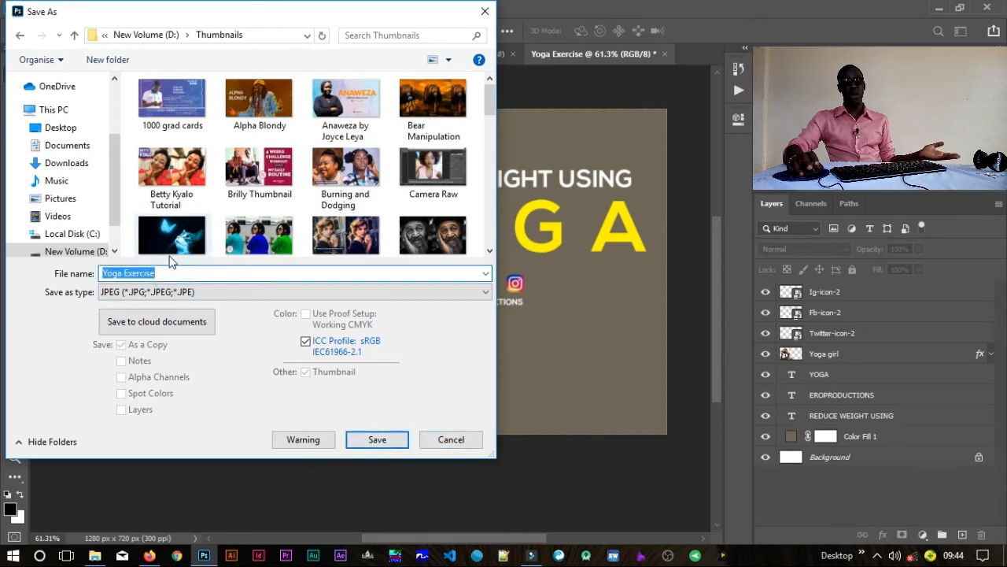
{"action": "left_click", "coordinate": [446, 437]}
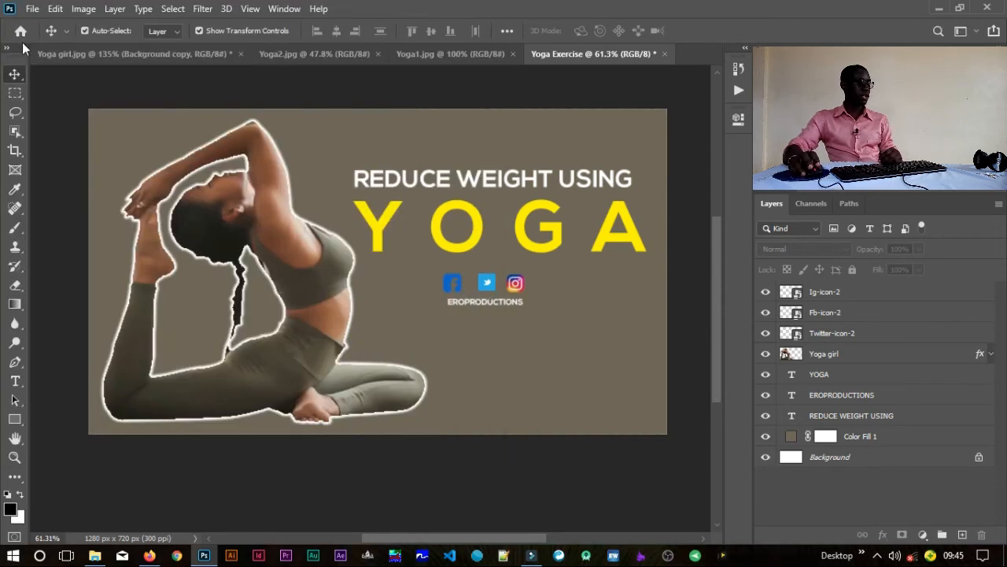
Step: Prepare a Save for Web export of the thumbnail using the JPEG High preset
{"action": "left_click", "coordinate": [32, 9]}
{"action": "mouse_move", "coordinate": [55, 8]}
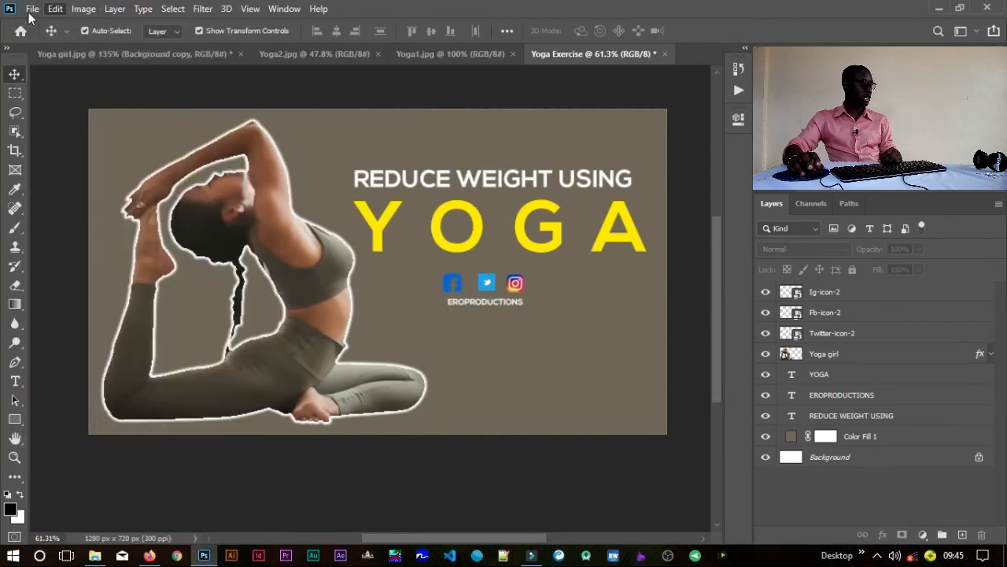
{"action": "mouse_move", "coordinate": [201, 226]}
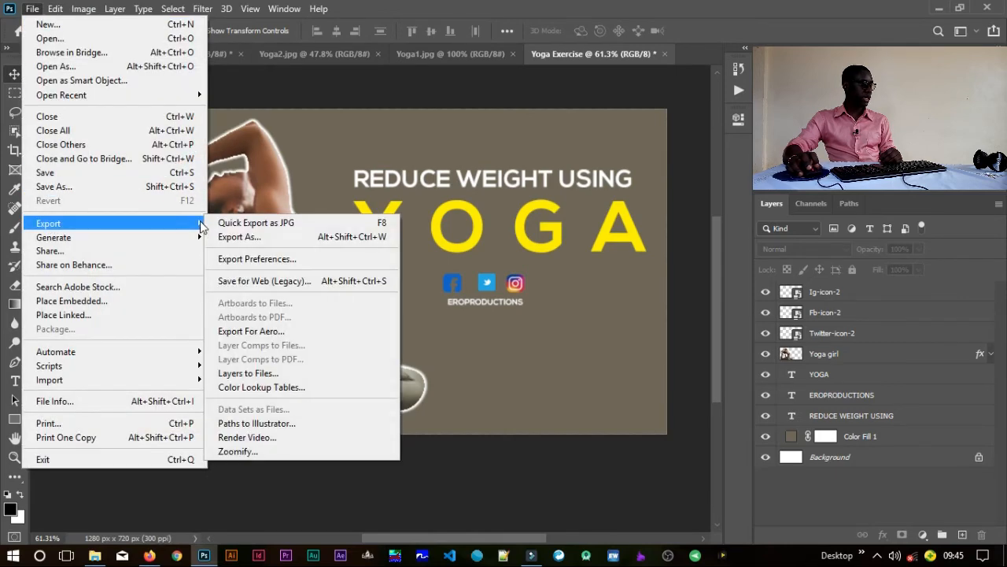
{"action": "left_click", "coordinate": [239, 236]}
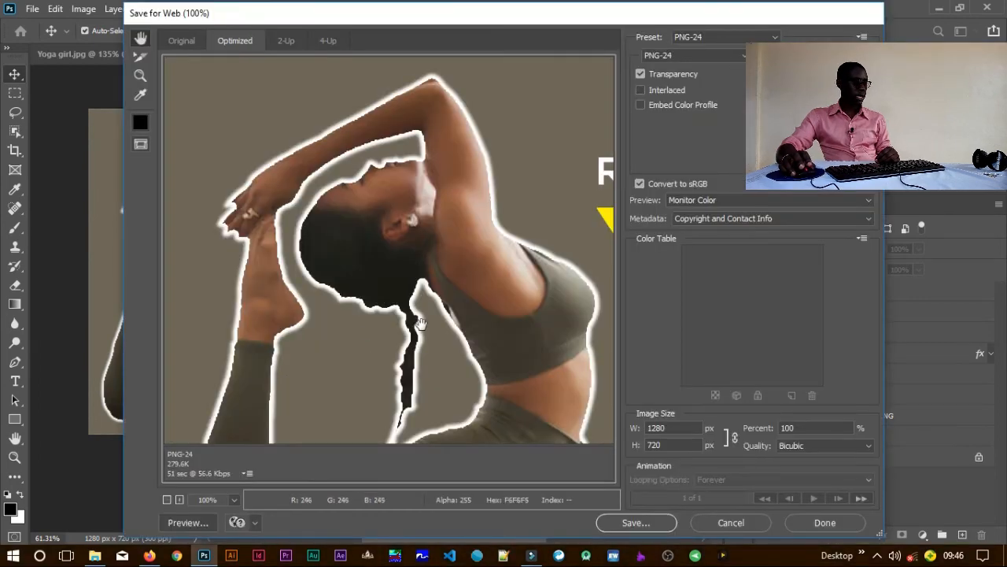
{"action": "left_click_drag", "start_coordinate": [421, 323], "coordinate": [354, 263]}
{"action": "left_click_drag", "start_coordinate": [470, 268], "coordinate": [354, 301]}
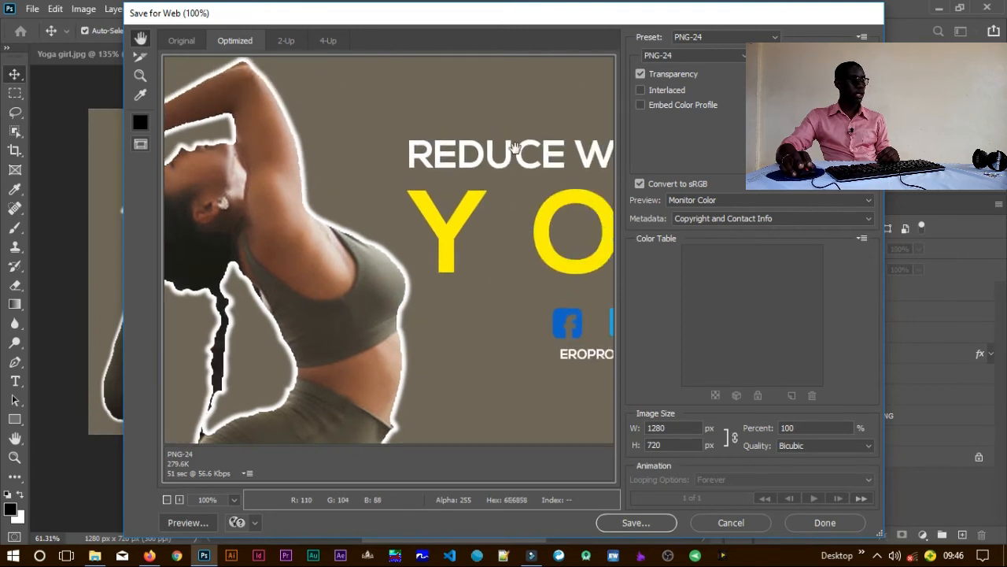
{"action": "left_click", "coordinate": [736, 40]}
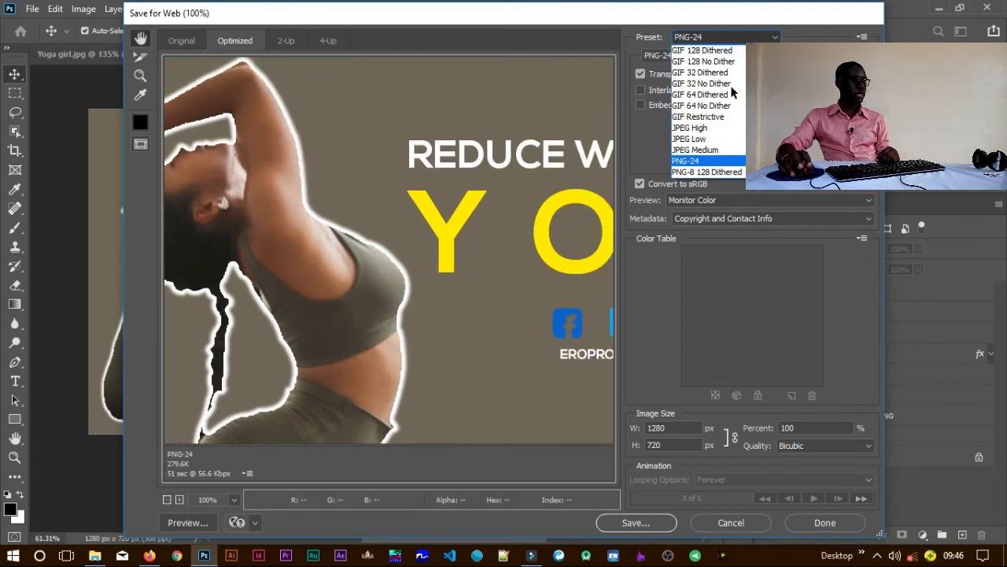
{"action": "left_click", "coordinate": [719, 129]}
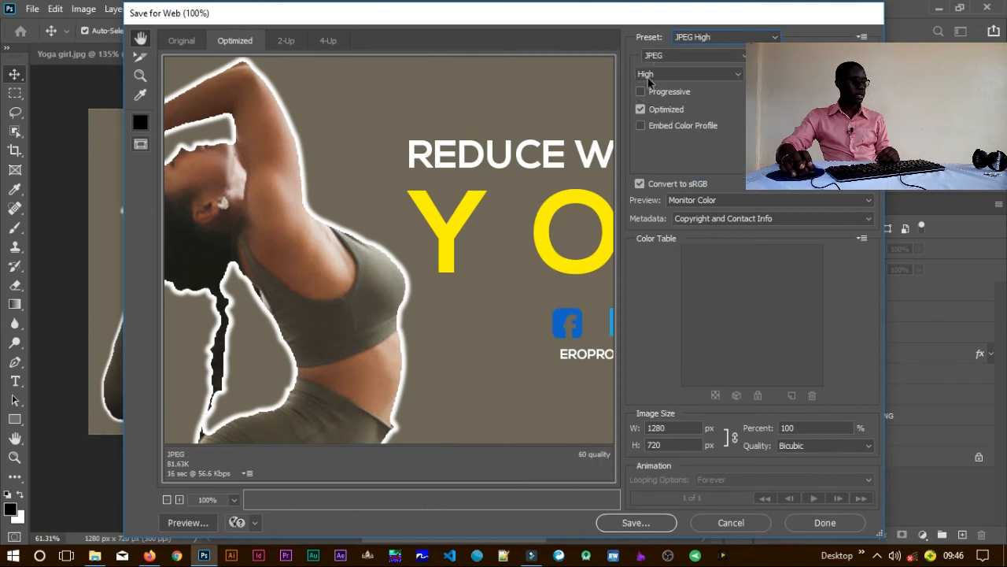
Step: Try to save the optimized Yoga-Exercise image, dismiss the Export As window and cancel the web export
{"action": "left_click", "coordinate": [642, 526]}
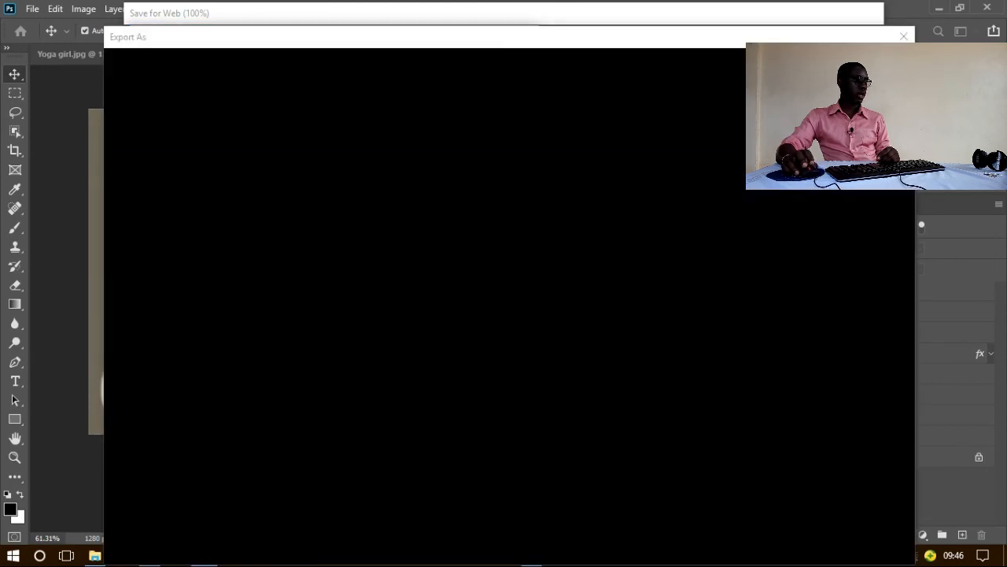
{"action": "left_click", "coordinate": [904, 37]}
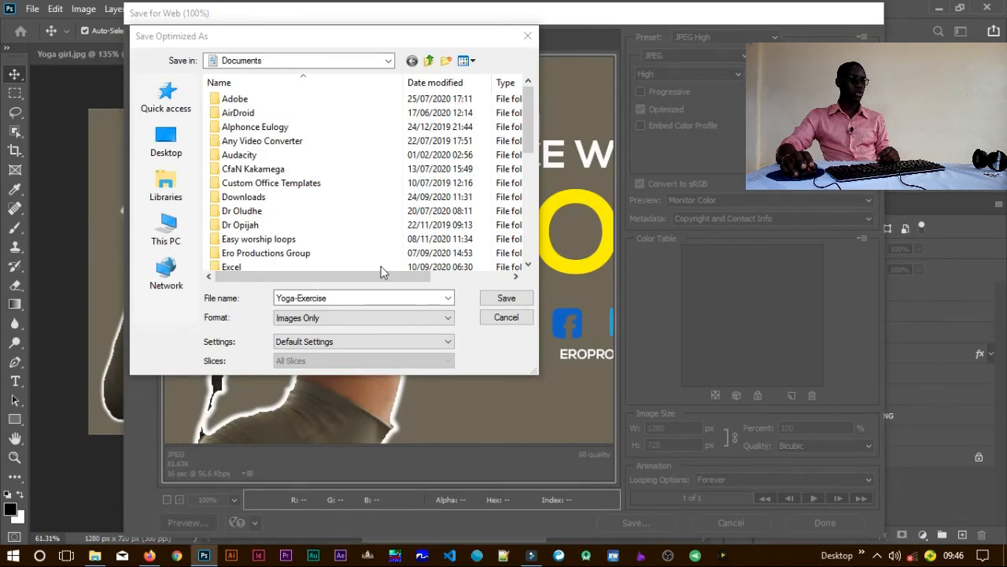
{"action": "left_click", "coordinate": [506, 318]}
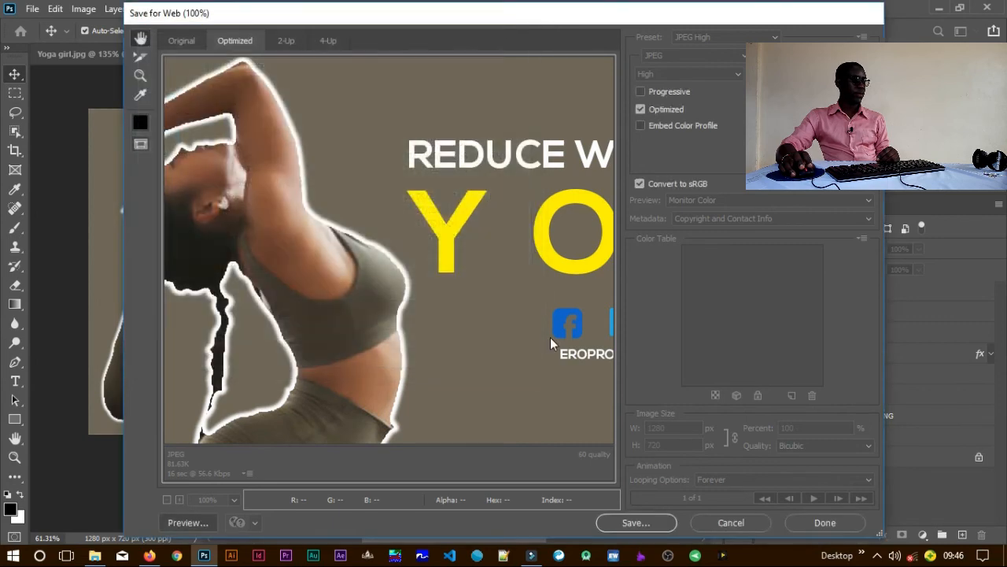
{"action": "left_click", "coordinate": [727, 522]}
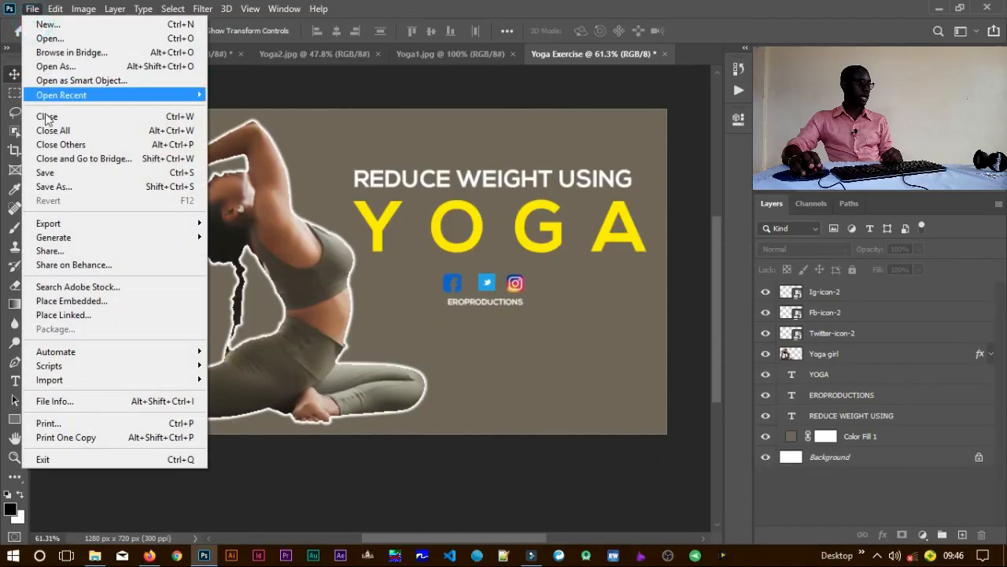
Step: Start a Quick Export as JPG of the thumbnail and browse to New Volume (D:)
{"action": "mouse_move", "coordinate": [79, 223]}
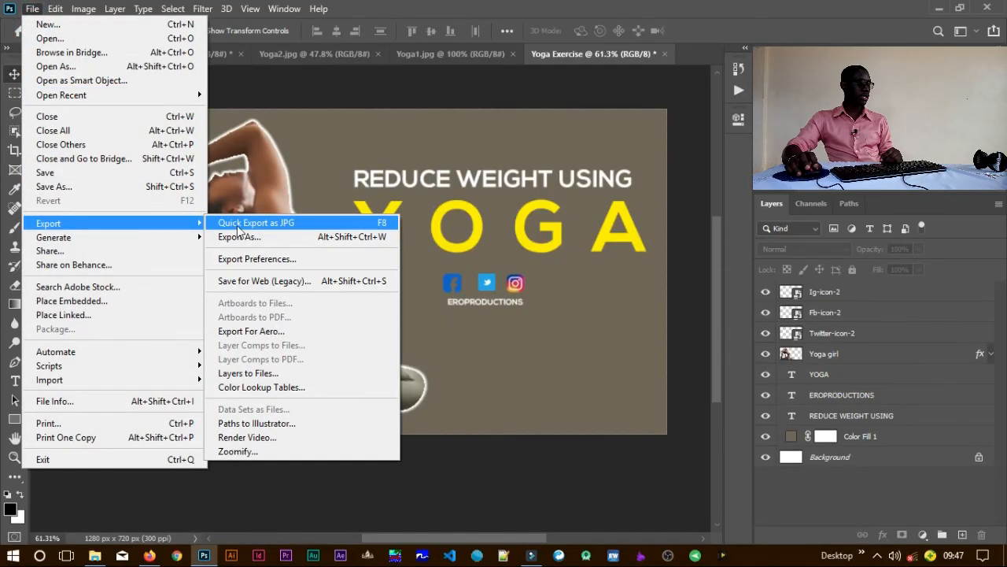
{"action": "left_click", "coordinate": [354, 227]}
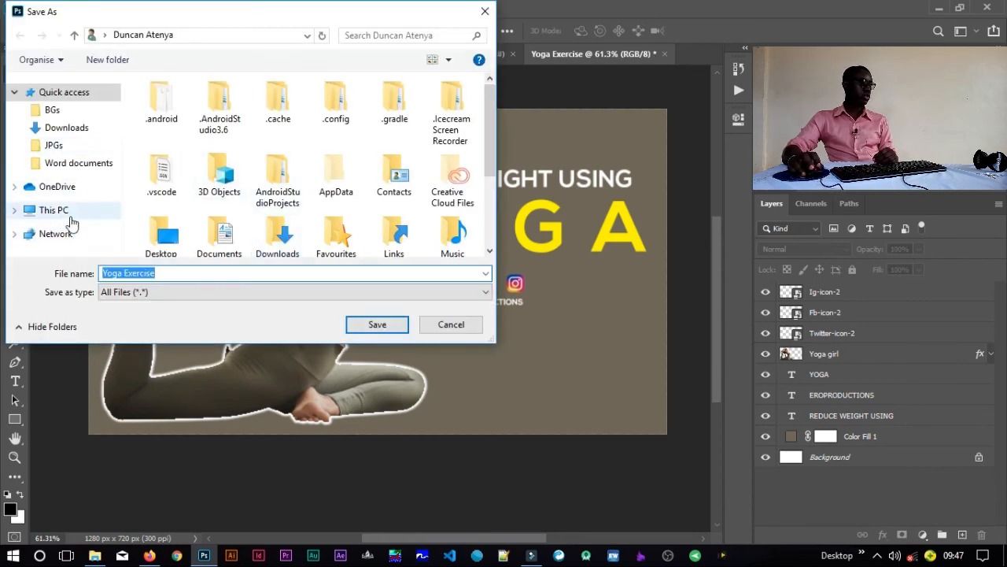
{"action": "left_click", "coordinate": [58, 210]}
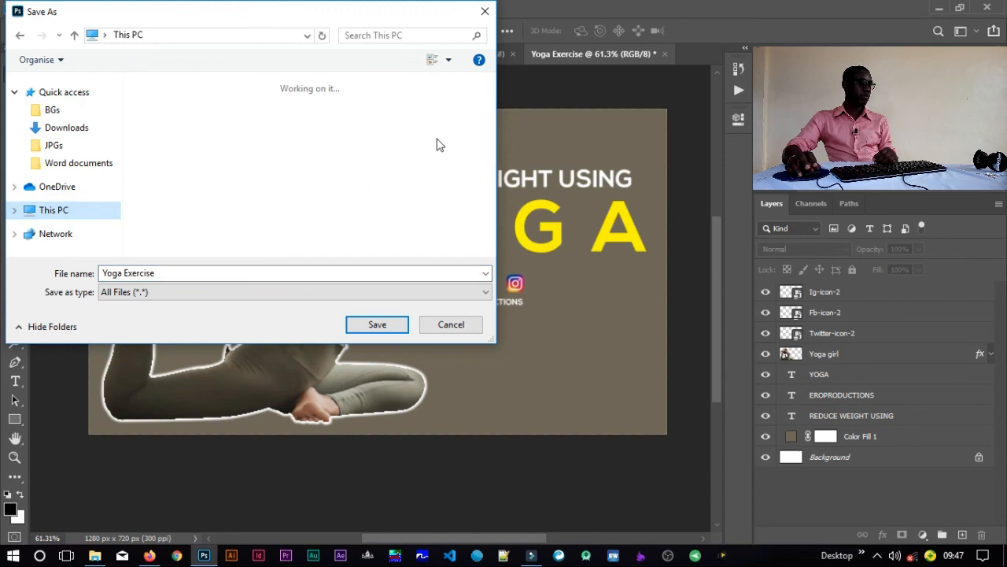
{"action": "left_click", "coordinate": [19, 212]}
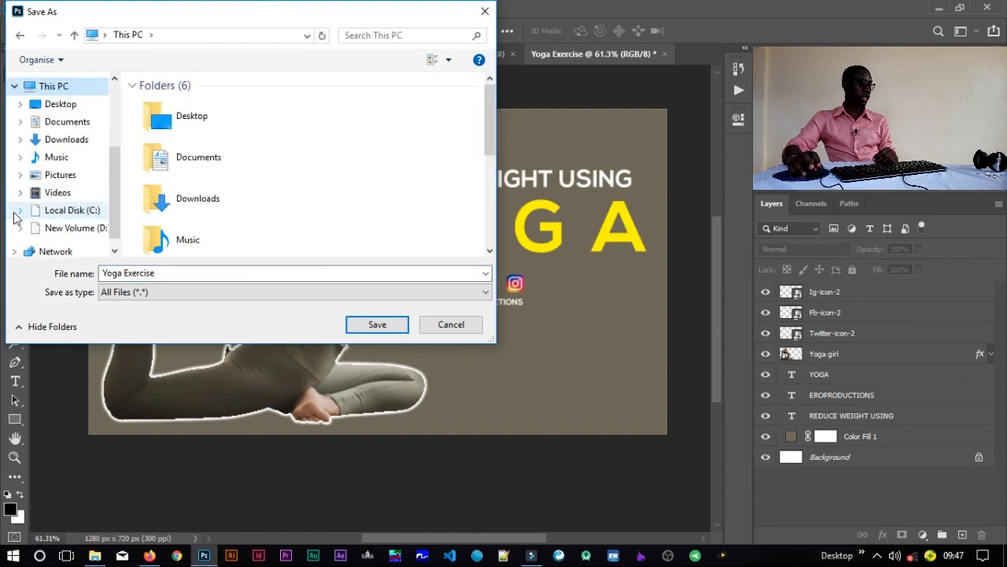
{"action": "scroll", "coordinate": [482, 118], "scroll_direction": "down", "scroll_amount": 5}
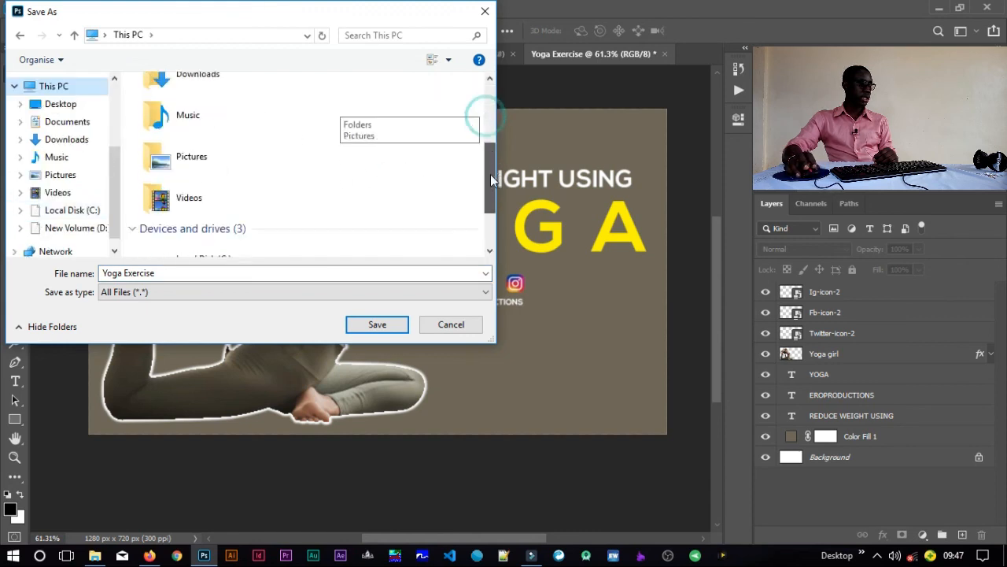
{"action": "double_click", "coordinate": [235, 200]}
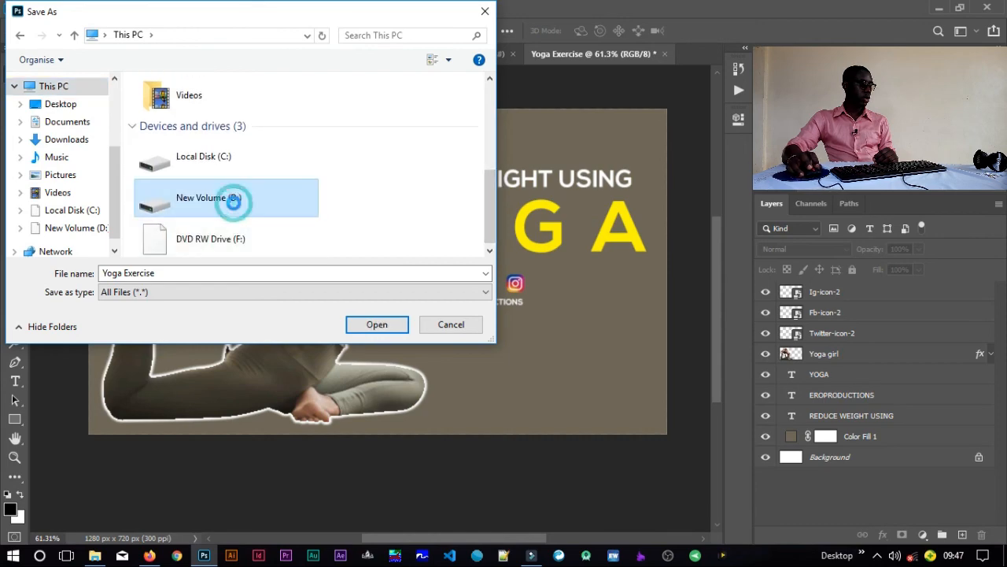
Step: Save the exported image as Yoga Exercise in the Thumbnails folder
{"action": "left_click_drag", "start_coordinate": [488, 112], "coordinate": [491, 219]}
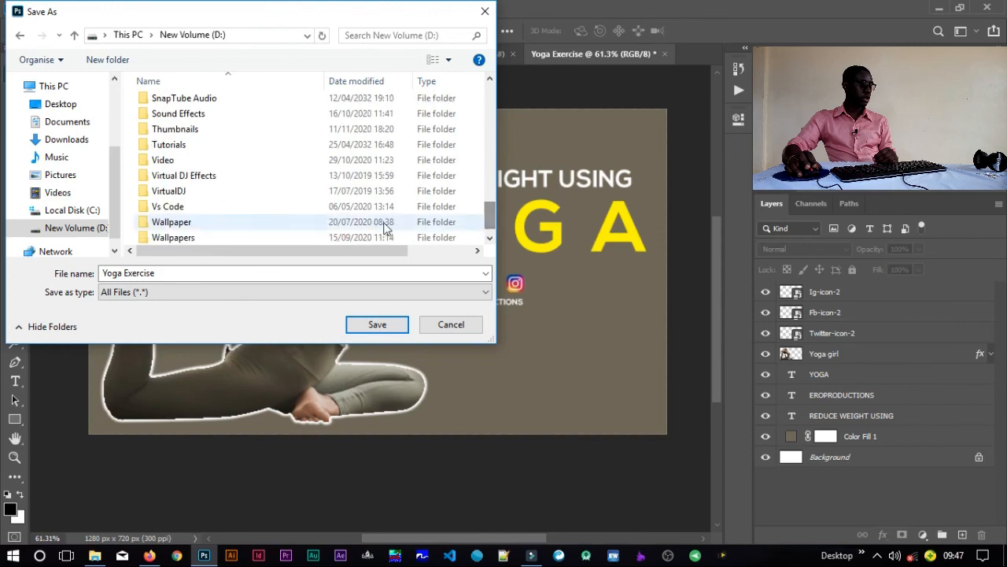
{"action": "left_click", "coordinate": [189, 131]}
{"action": "double_click", "coordinate": [191, 135]}
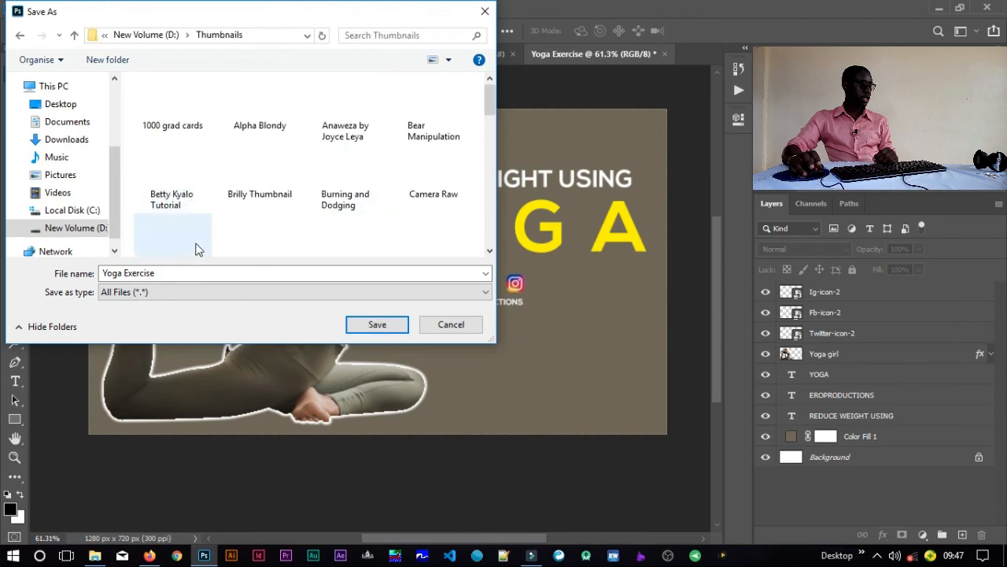
{"action": "left_click", "coordinate": [372, 324]}
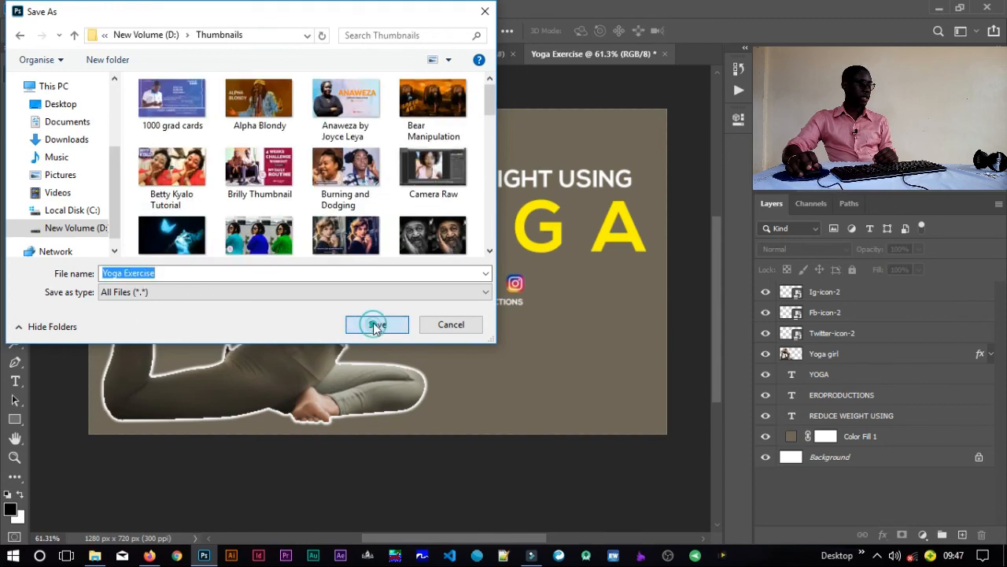